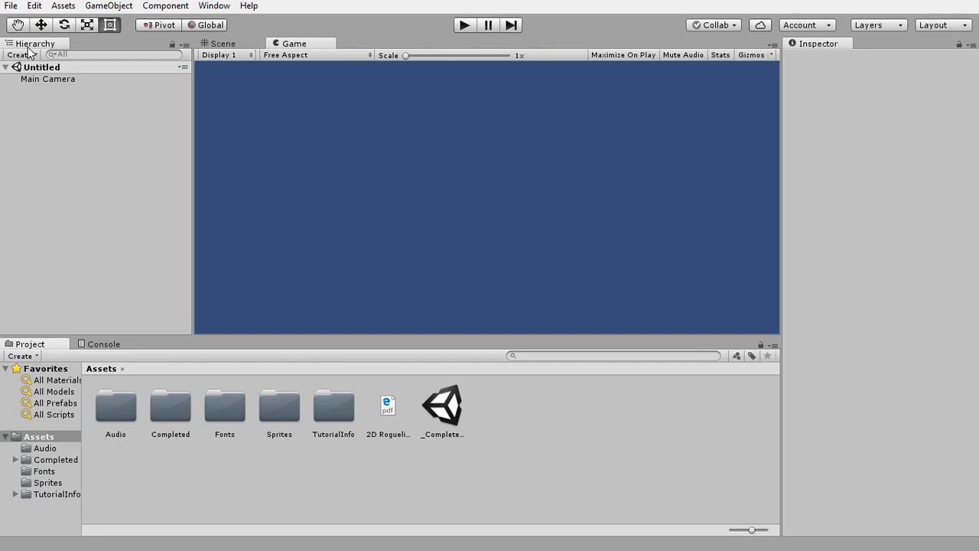
Create an empty game object in the scene and name it Player
right_click(35, 114)
left_click(90, 228)
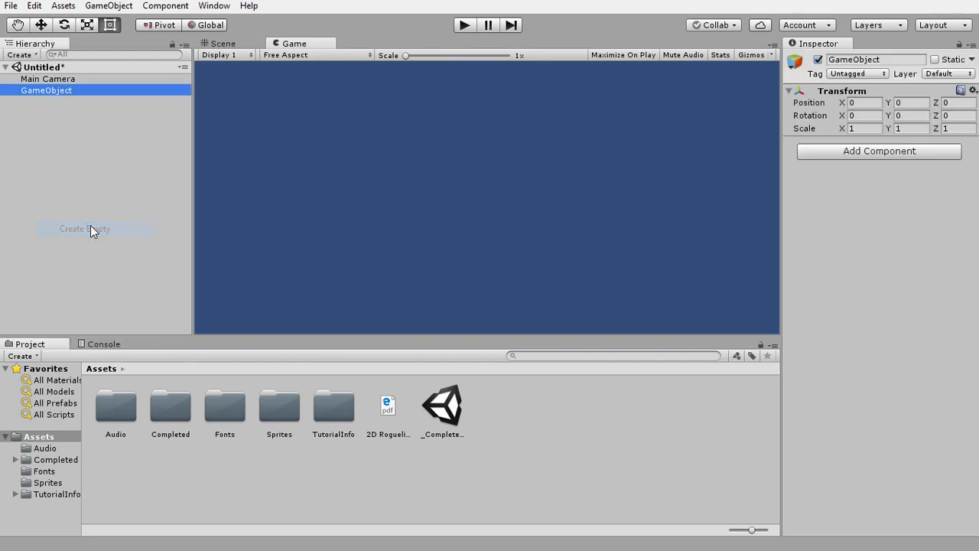
left_click(56, 89)
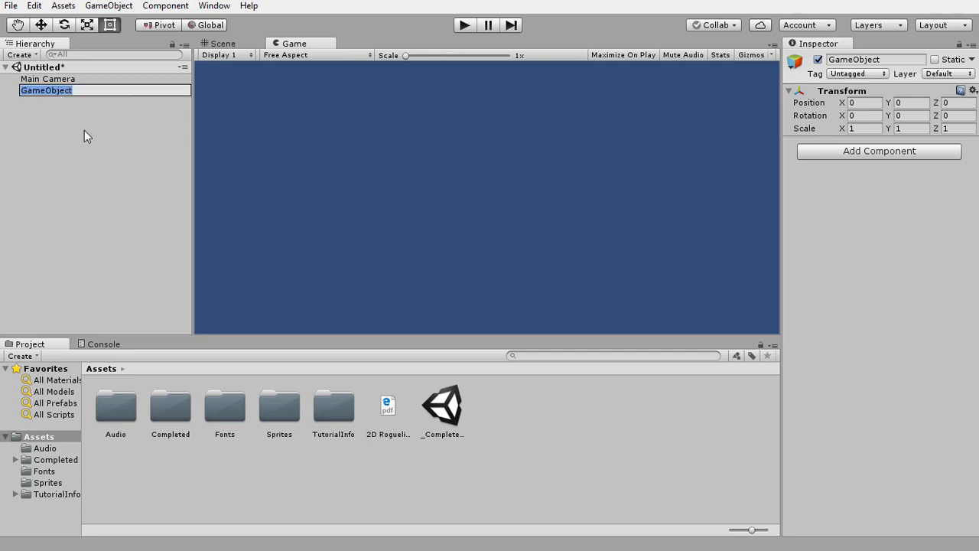
type("Player")
key("Return")
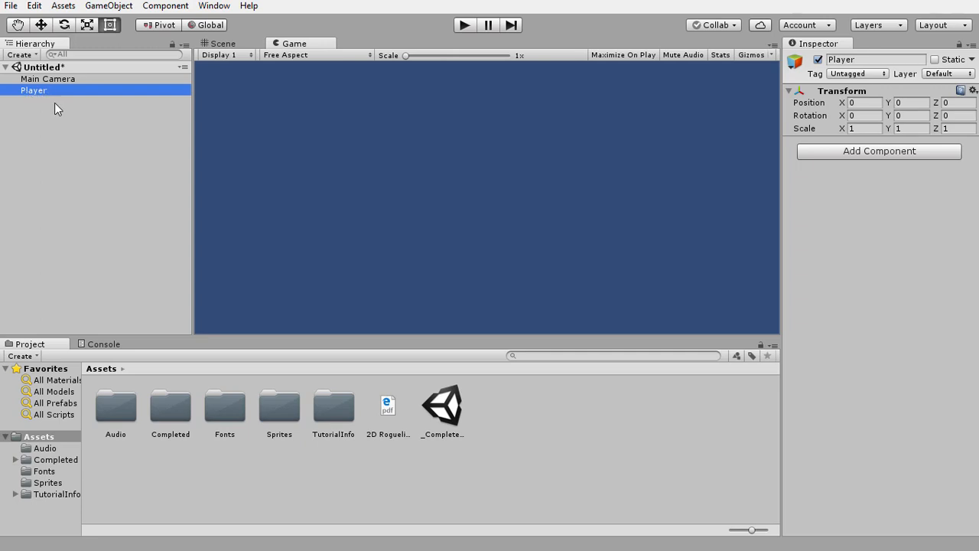
Display Scavengers_SpriteSheet from the Sprites folder and enlarge its preview to view the whole sheet
left_click(47, 484)
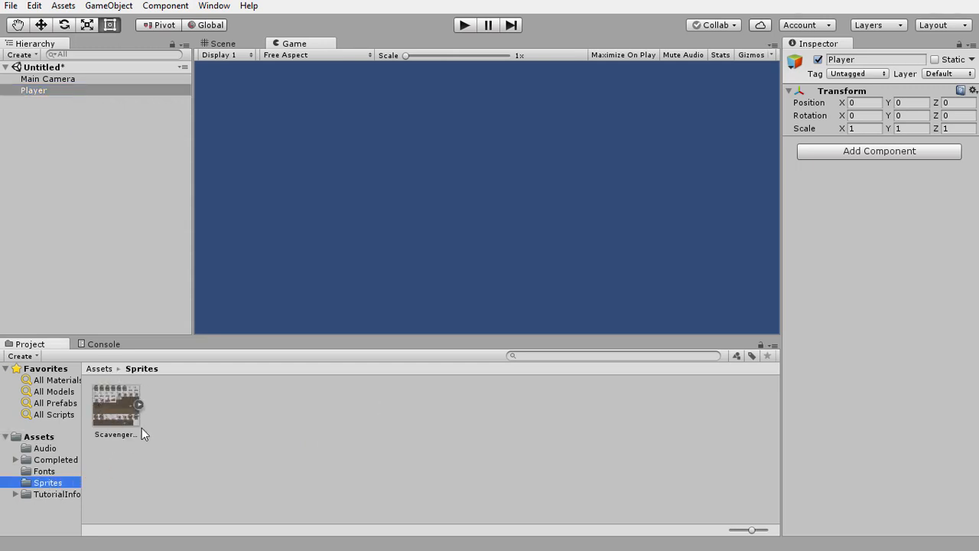
left_click(101, 393)
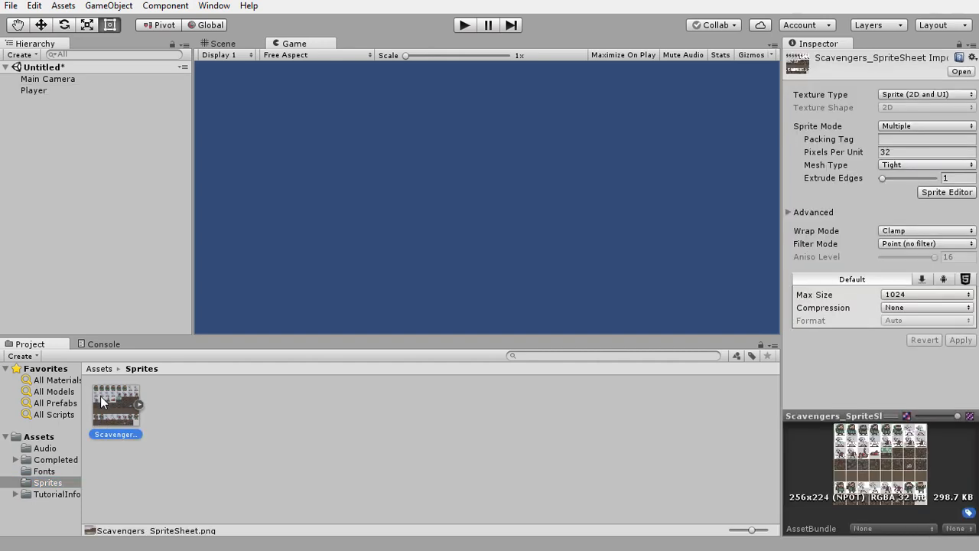
left_click_drag(887, 415, 885, 329)
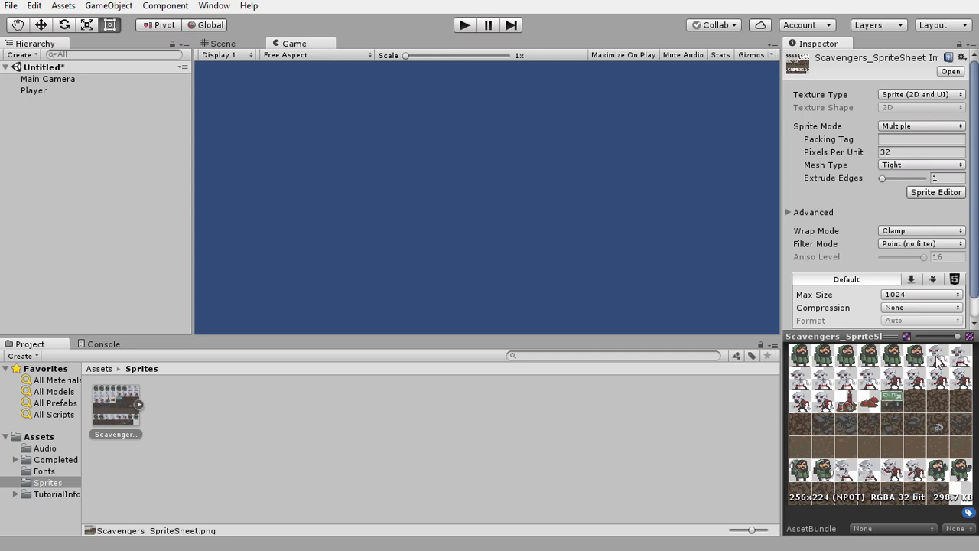
Expand the sprite sheet, examine its first seven individual sprites one by one, and collapse it again
left_click(141, 403)
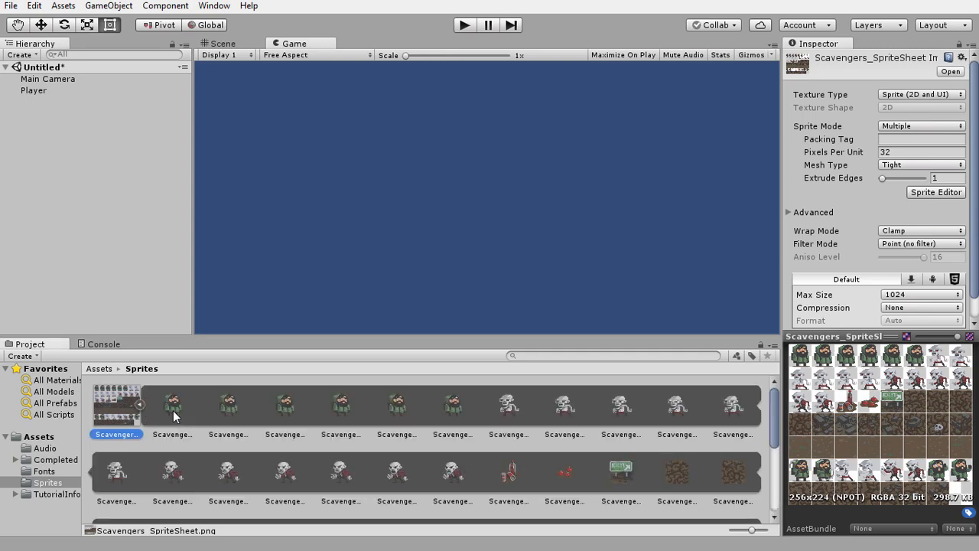
left_click(172, 409)
left_click(228, 408)
left_click(297, 407)
left_click(358, 410)
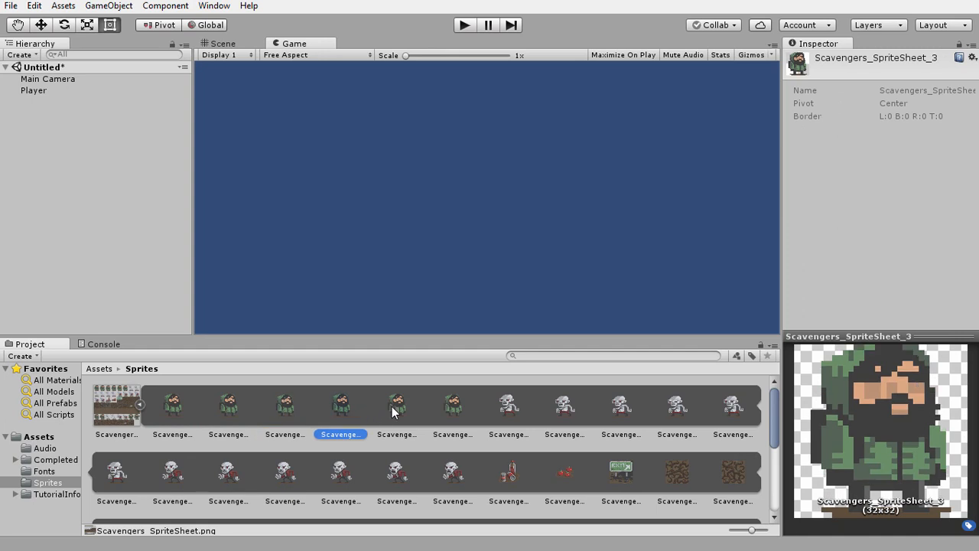
left_click(406, 410)
left_click(457, 411)
left_click(516, 406)
left_click(140, 405)
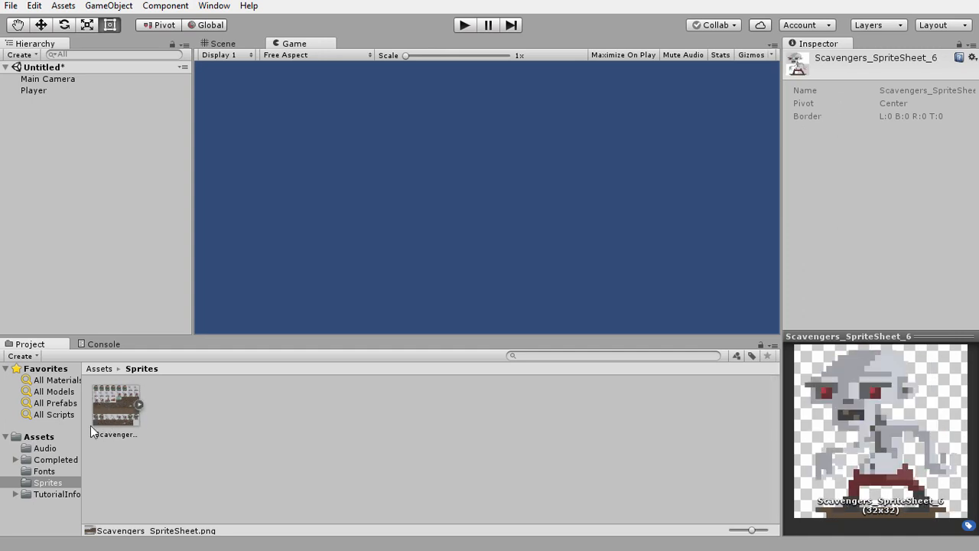
left_click(138, 404)
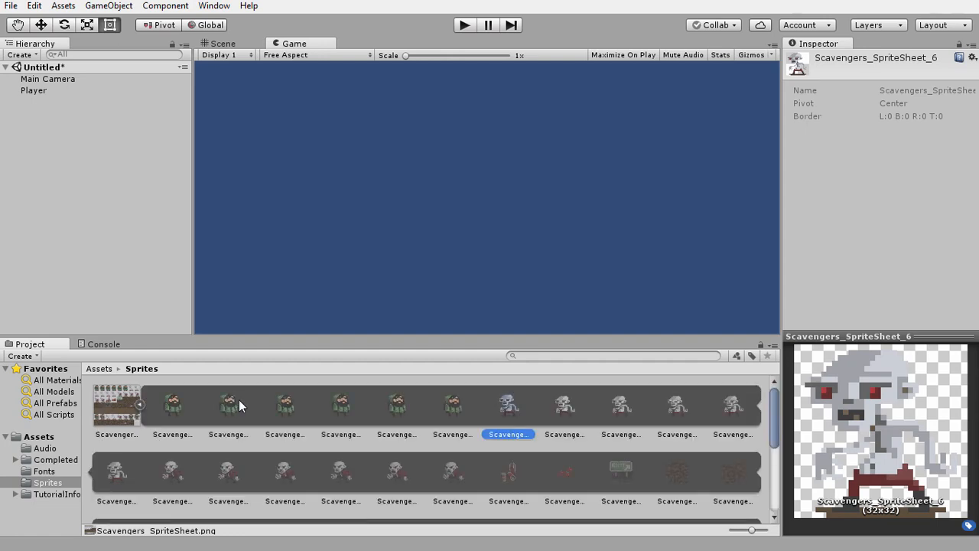
left_click(140, 404)
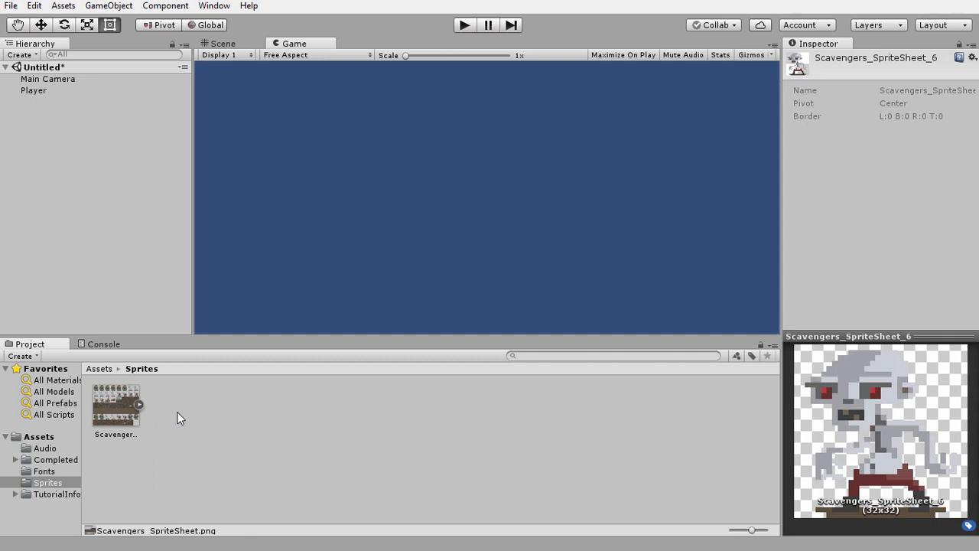
Open Scavengers_SpriteSheet in the Sprite Editor and choose Grid By Cell Count as the slice type
left_click(102, 412)
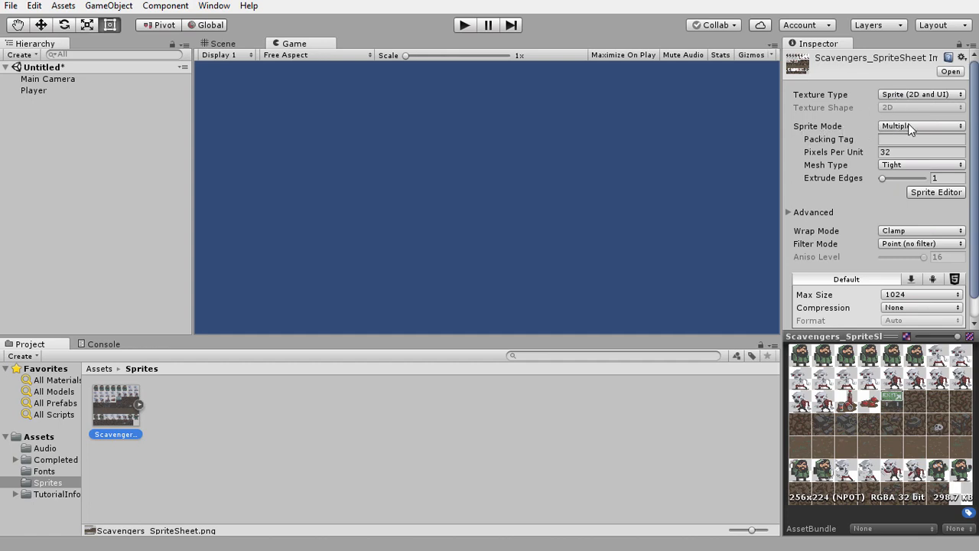
left_click(934, 192)
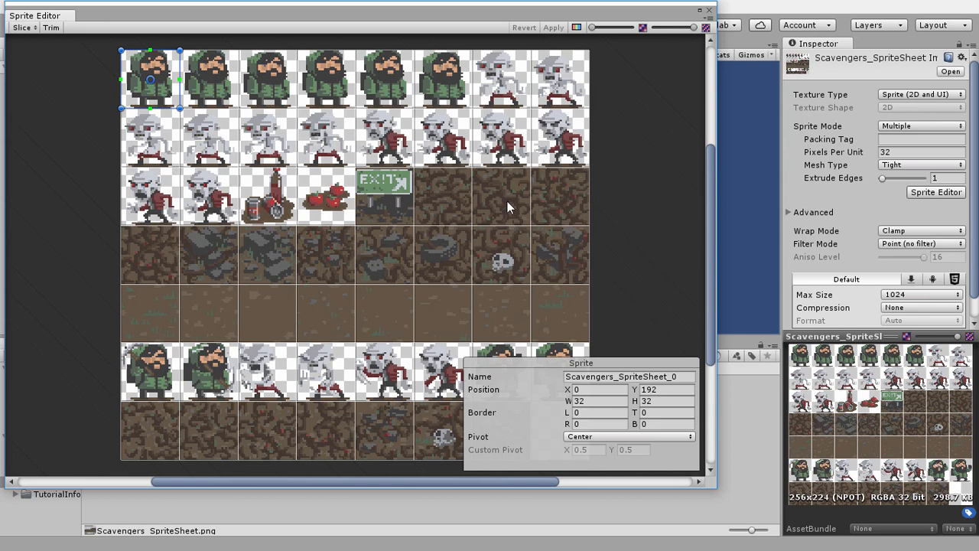
left_click(23, 28)
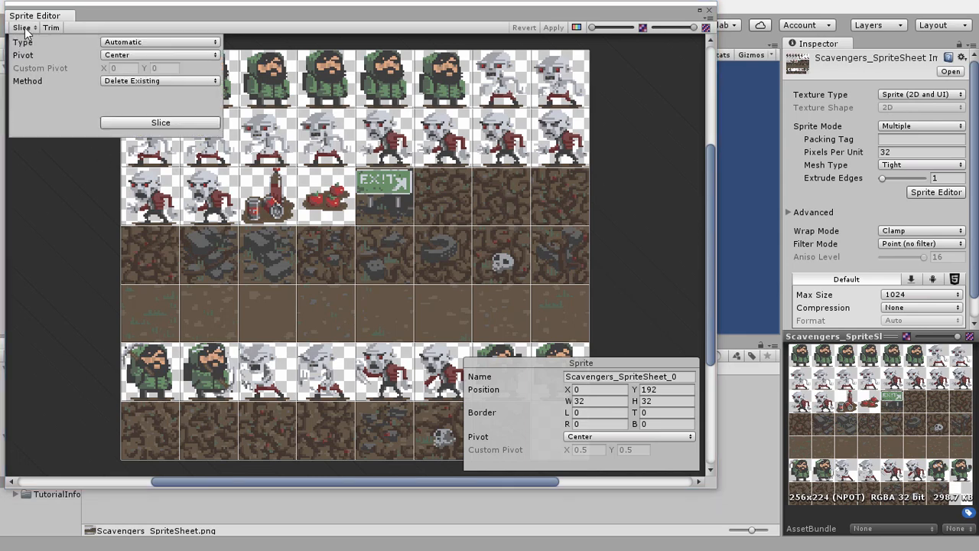
left_click(122, 42)
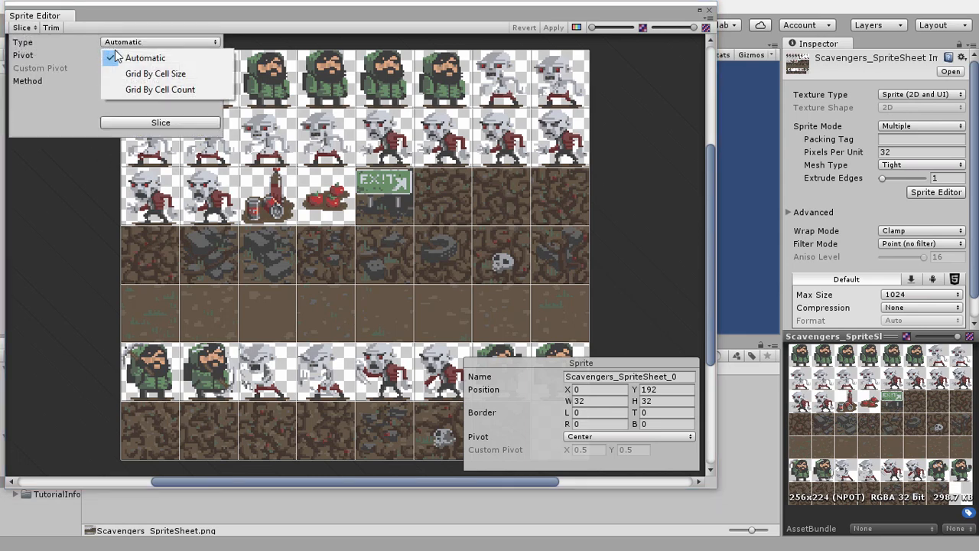
left_click(181, 90)
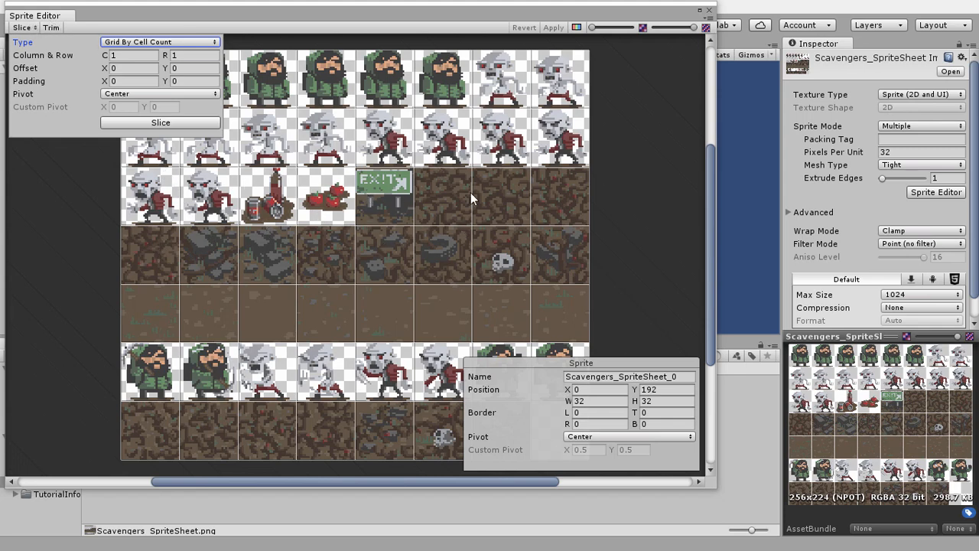
Enter 8 columns and 7 rows for the slicing grid, and close the Sprite Editor without slicing
left_click(111, 56)
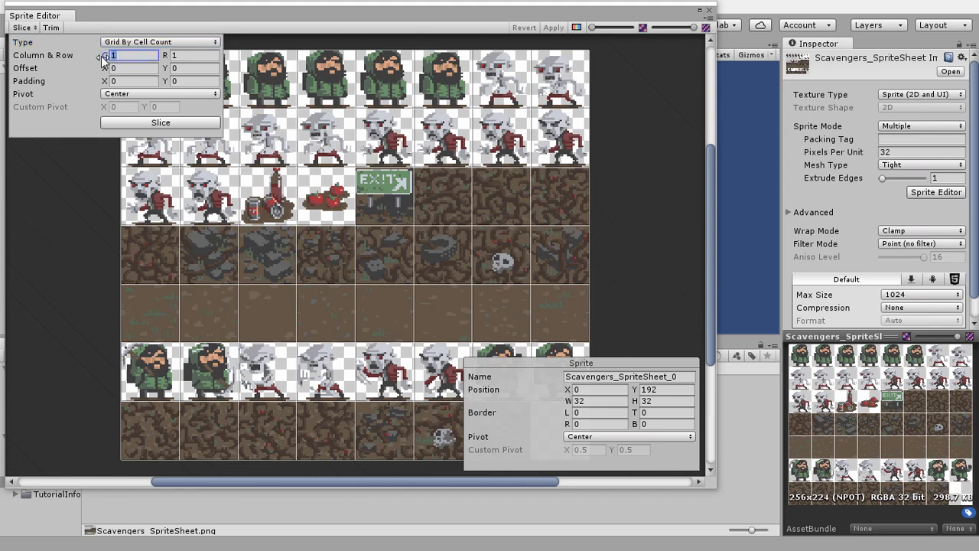
type("8")
left_click(177, 55)
left_click(184, 56)
type("7")
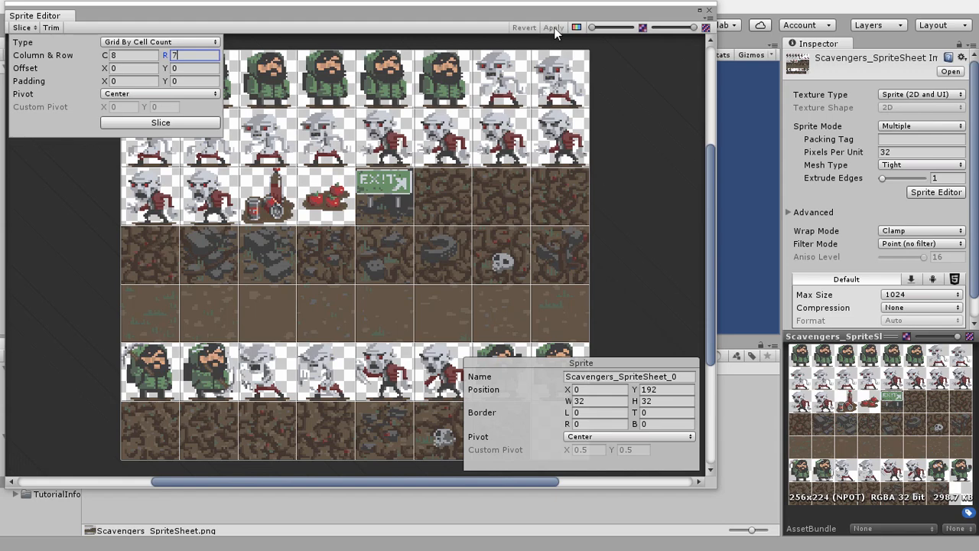
left_click(709, 10)
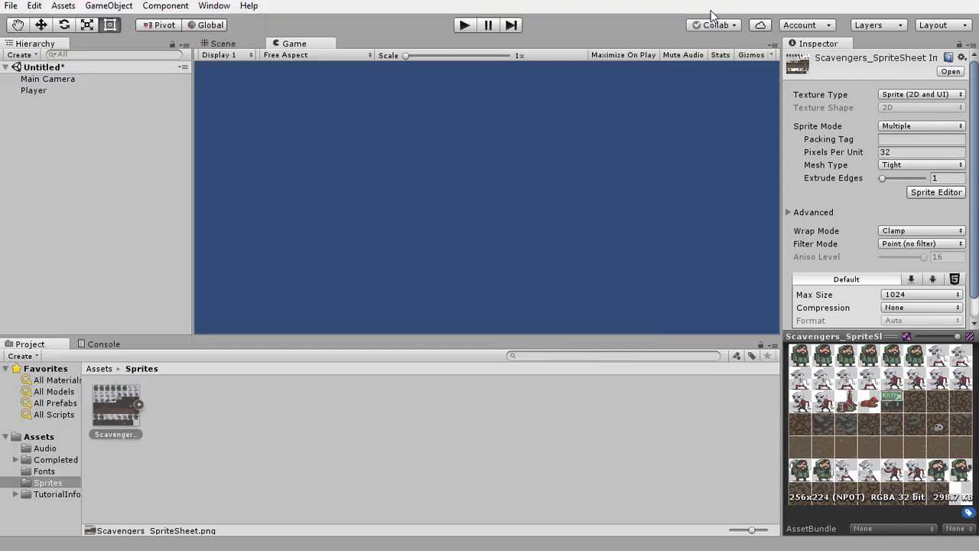
Expand the sprite sheet and examine several of its separate player and zombie sprites
left_click(140, 404)
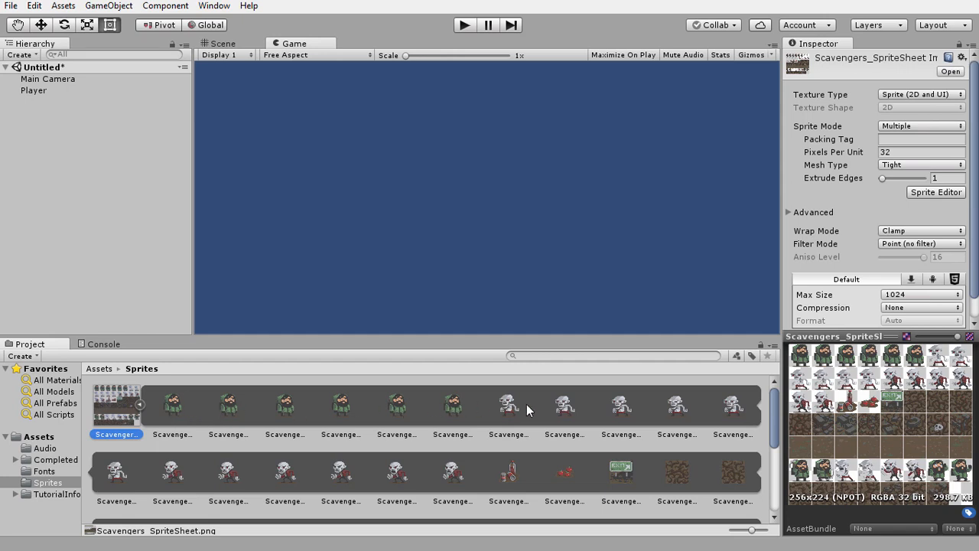
left_click(341, 405)
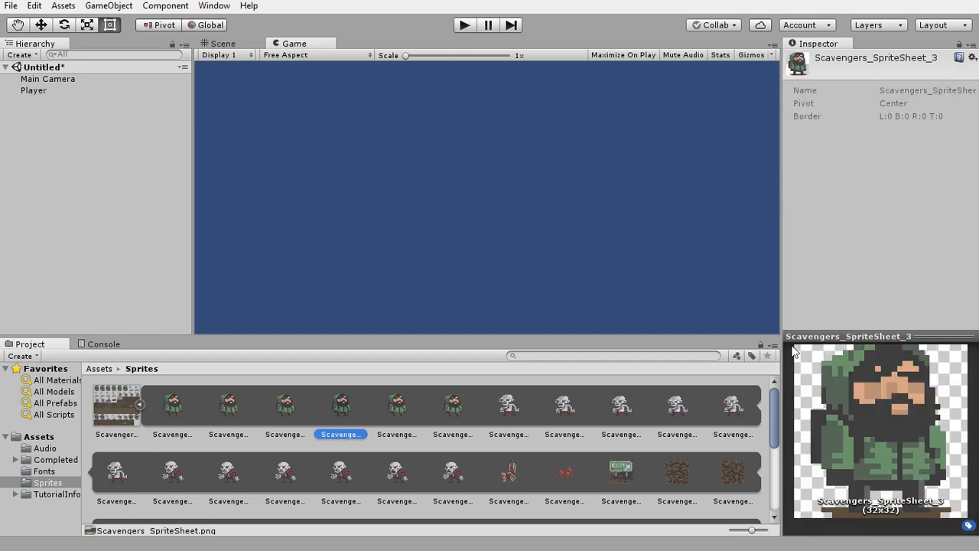
left_click(509, 407)
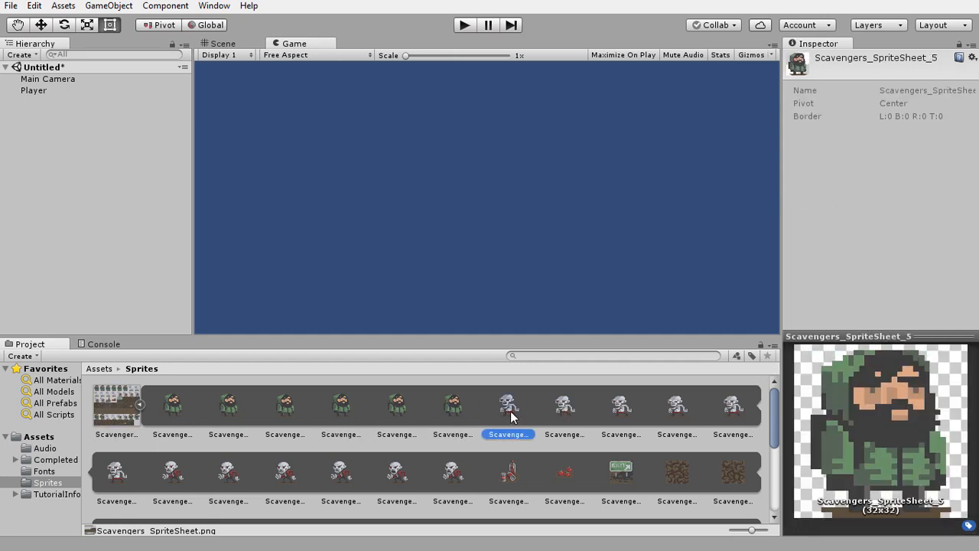
left_click(617, 408)
left_click(678, 408)
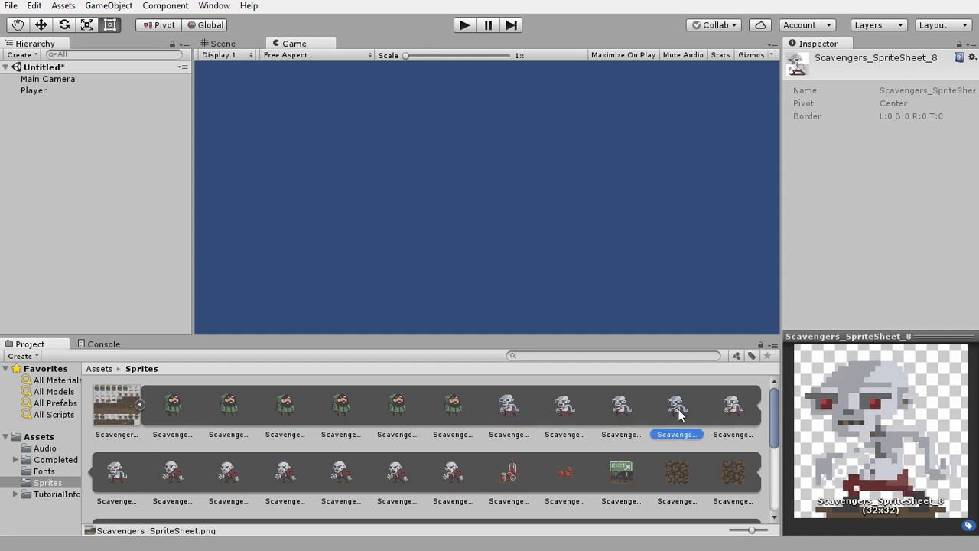
left_click(111, 401)
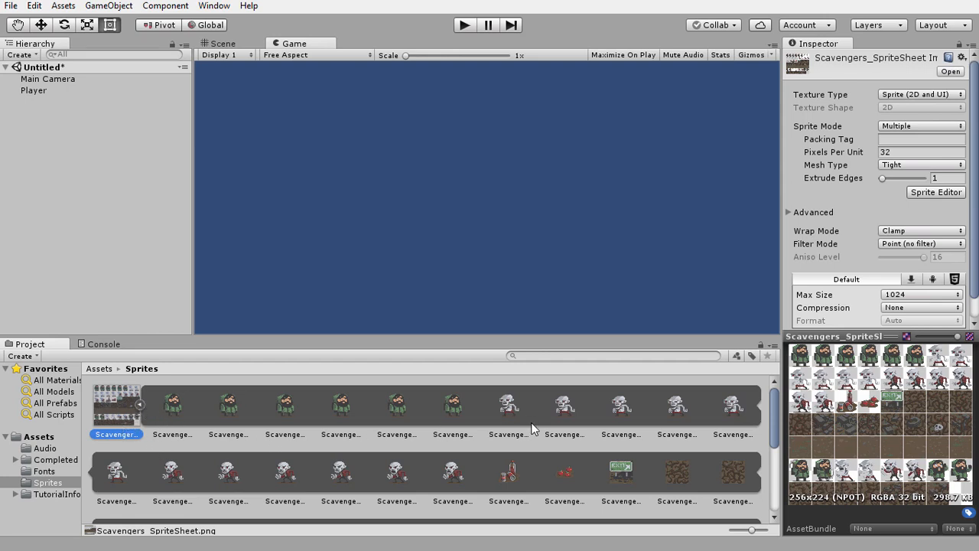
Preview the six green-hooded player sprites, Scavengers_SpriteSheet_0 to Scavengers_SpriteSheet_5, repeatedly in sequence to examine the idle animation frames
left_click(171, 404)
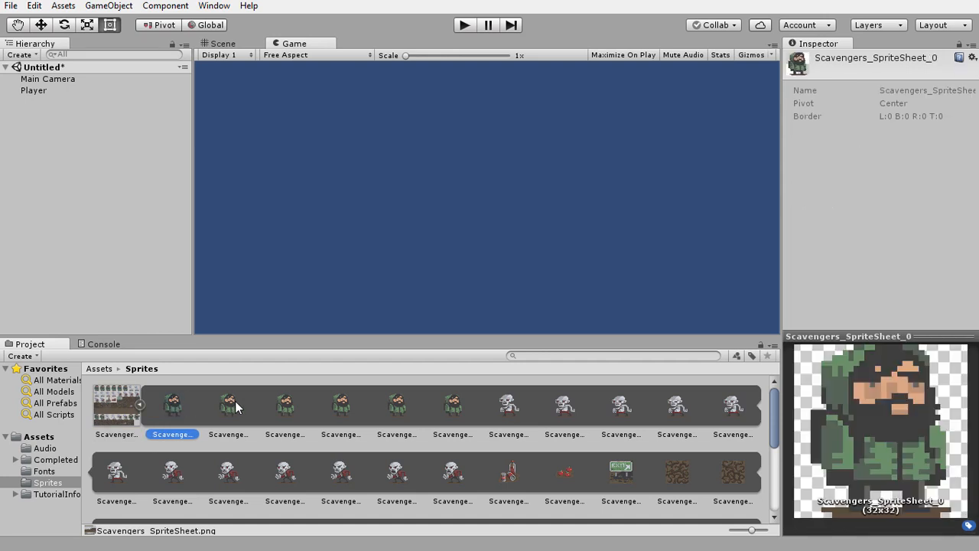
left_click(232, 402)
left_click(284, 405)
left_click(342, 406)
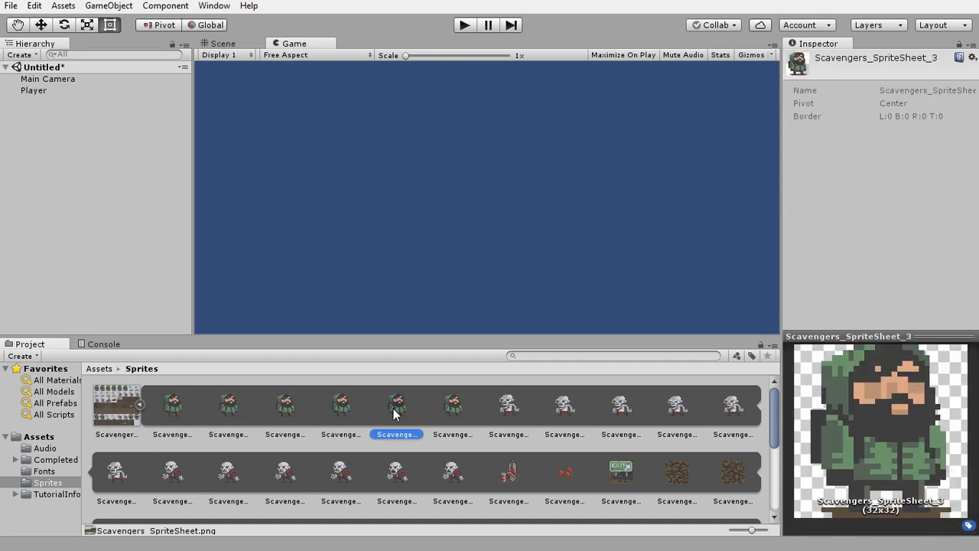
left_click(397, 406)
left_click(453, 405)
left_click(195, 405)
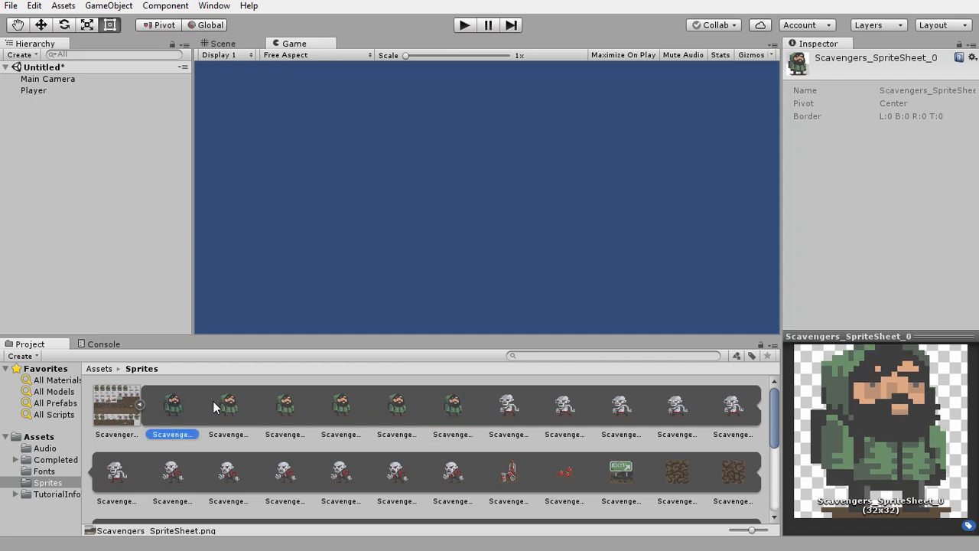
left_click(234, 403)
left_click(287, 404)
left_click(341, 406)
left_click(400, 407)
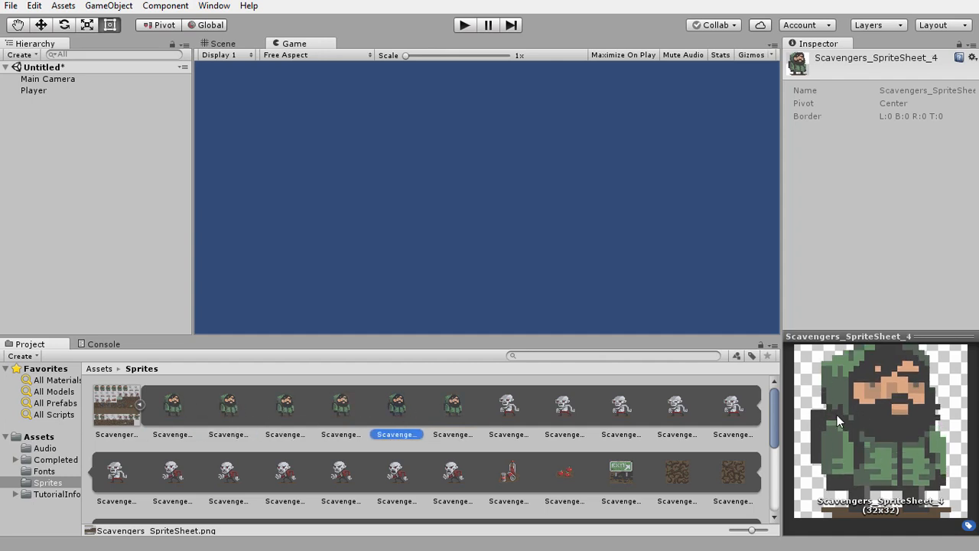
left_click(453, 405)
left_click(172, 406)
left_click(228, 406)
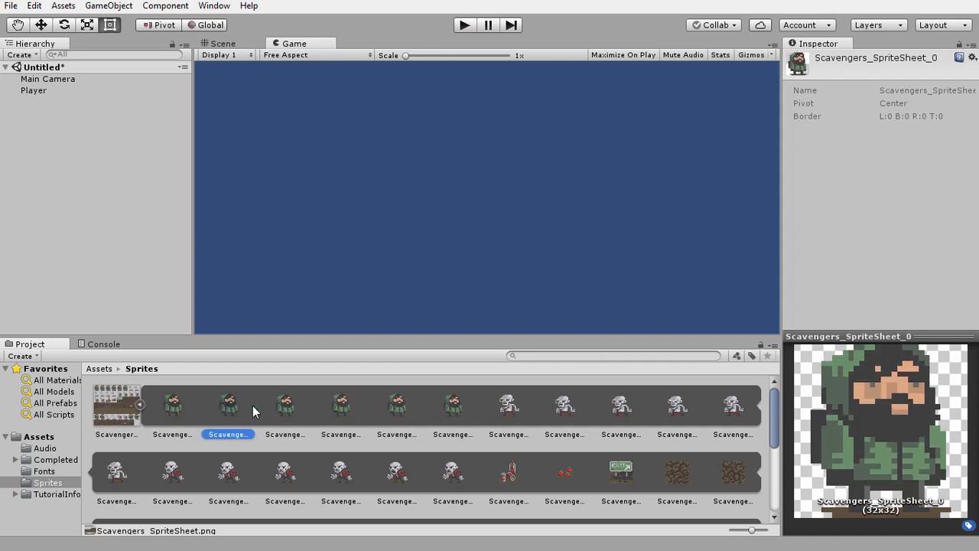
left_click(285, 405)
left_click(337, 404)
left_click(390, 408)
left_click(450, 411)
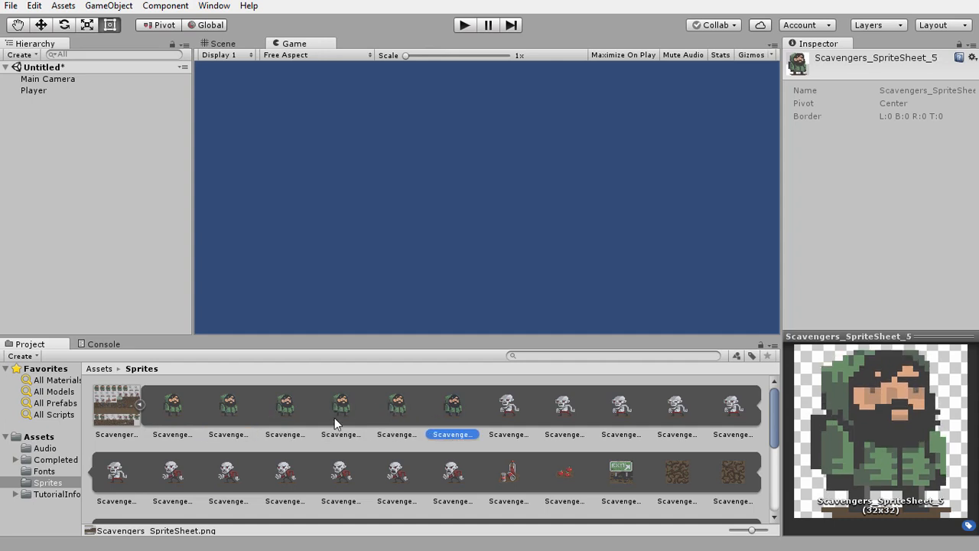
Try selecting the six green-hooded player sprites as a range and one by one, and clear the selection
left_click(173, 406)
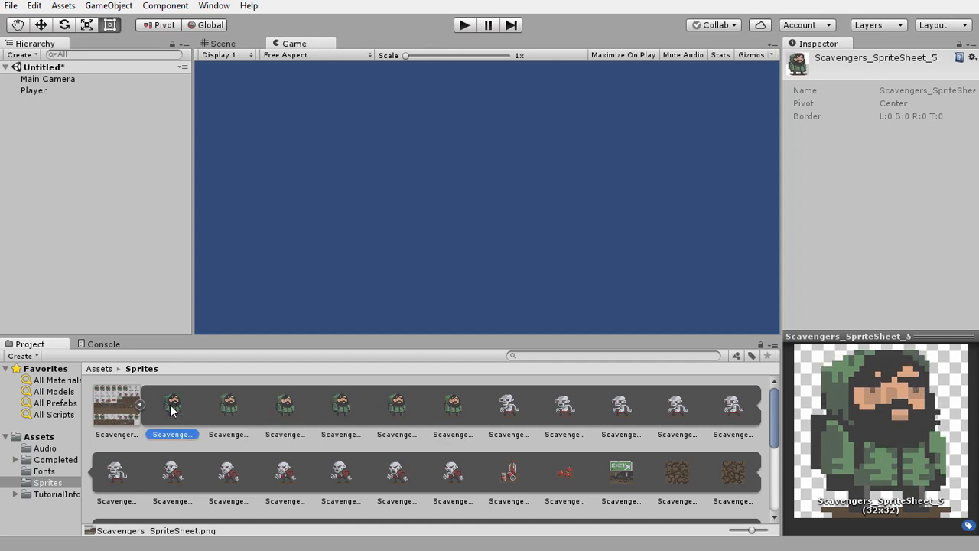
left_click(459, 419, "shift")
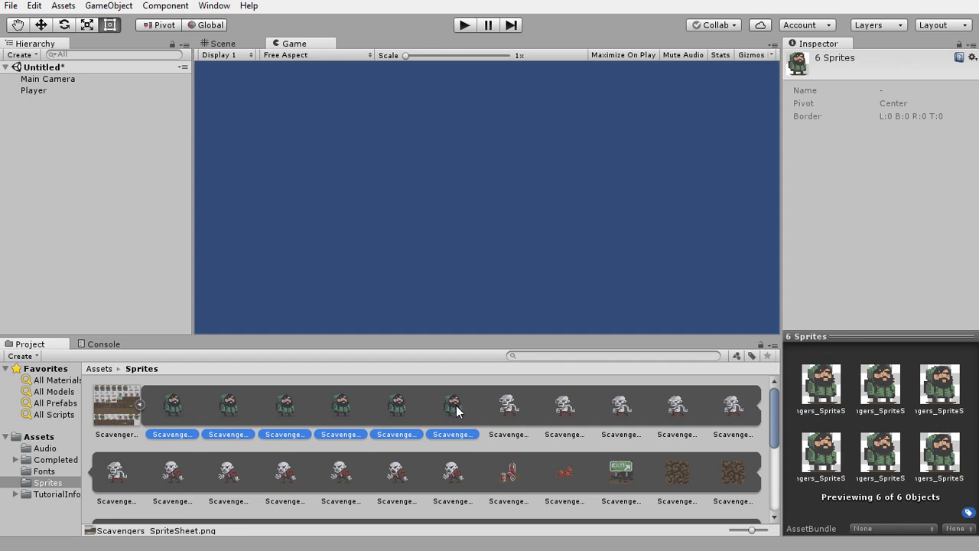
left_click(170, 412)
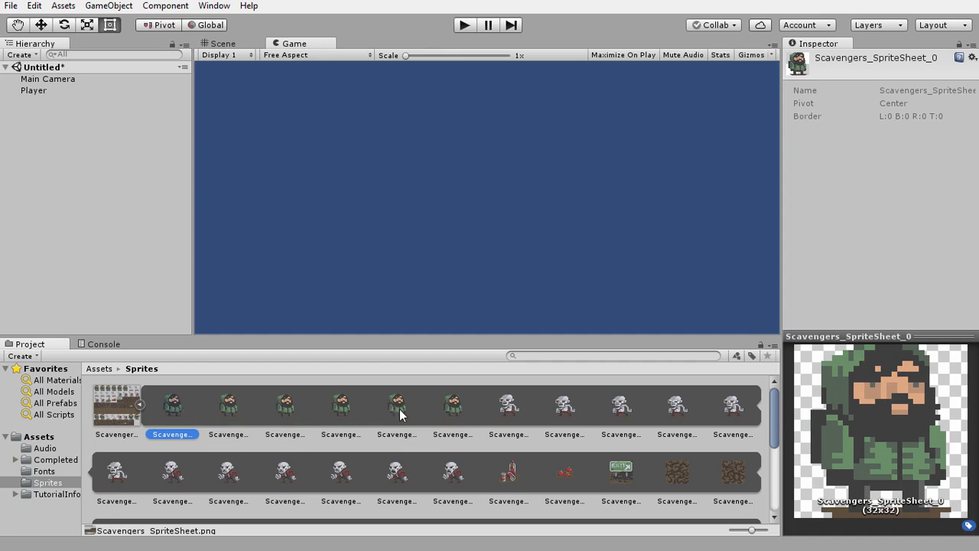
left_click(447, 410, "shift")
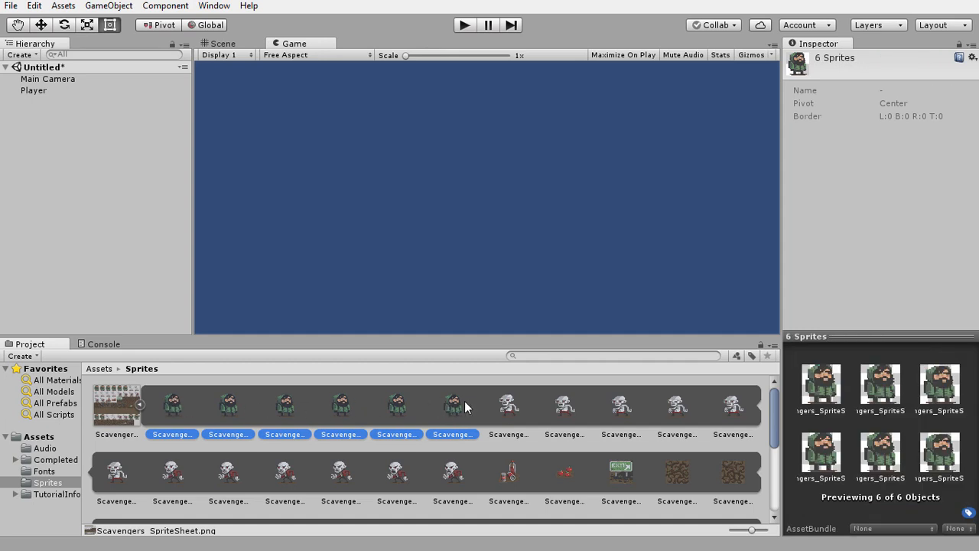
left_click(175, 409)
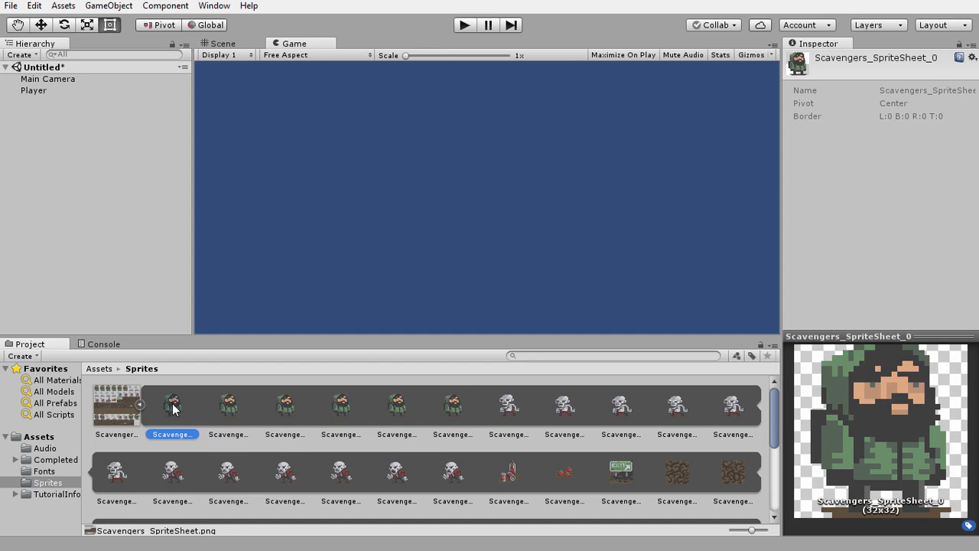
left_click(233, 404, "ctrl")
left_click(289, 407, "ctrl")
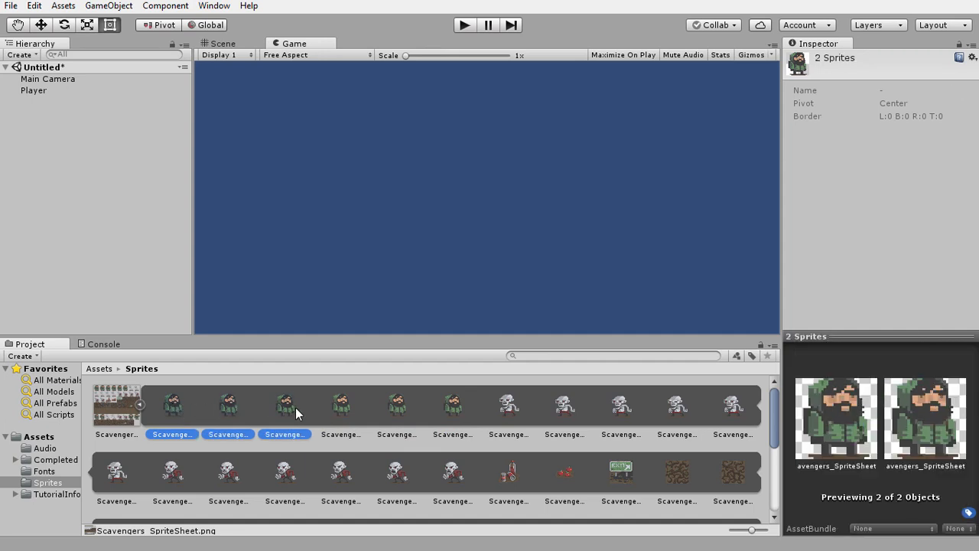
left_click(346, 411, "ctrl")
left_click(398, 414, "ctrl")
left_click(453, 417, "ctrl")
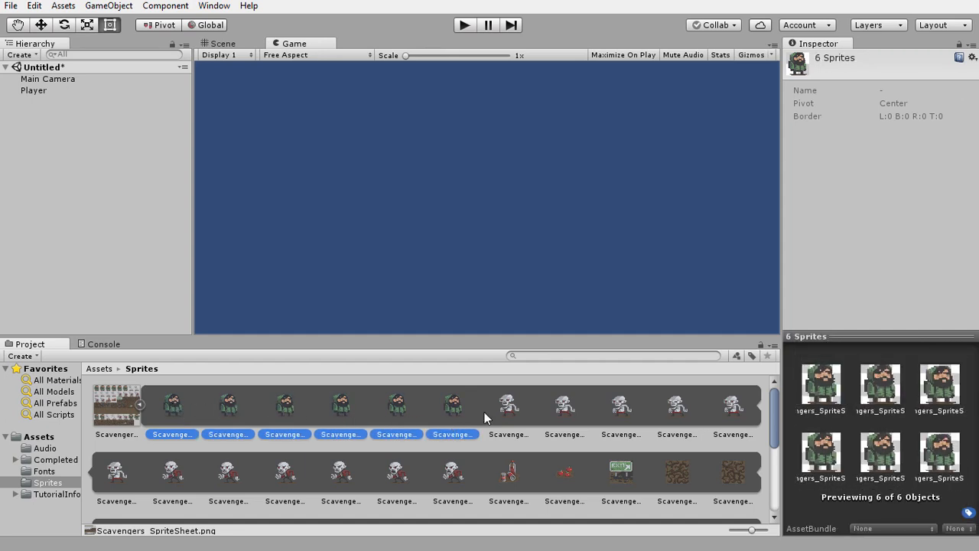
left_click(134, 444)
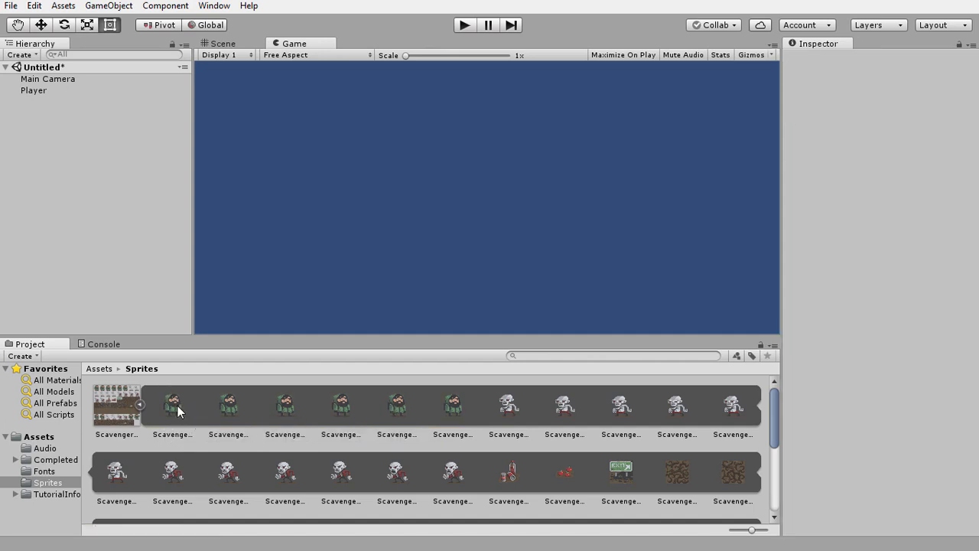
Select the six green-hooded player sprites and apply them to the Player object in the Hierarchy to start a new animation
left_click_drag(178, 407, 200, 419)
left_click(196, 413)
left_click(450, 409, "shift")
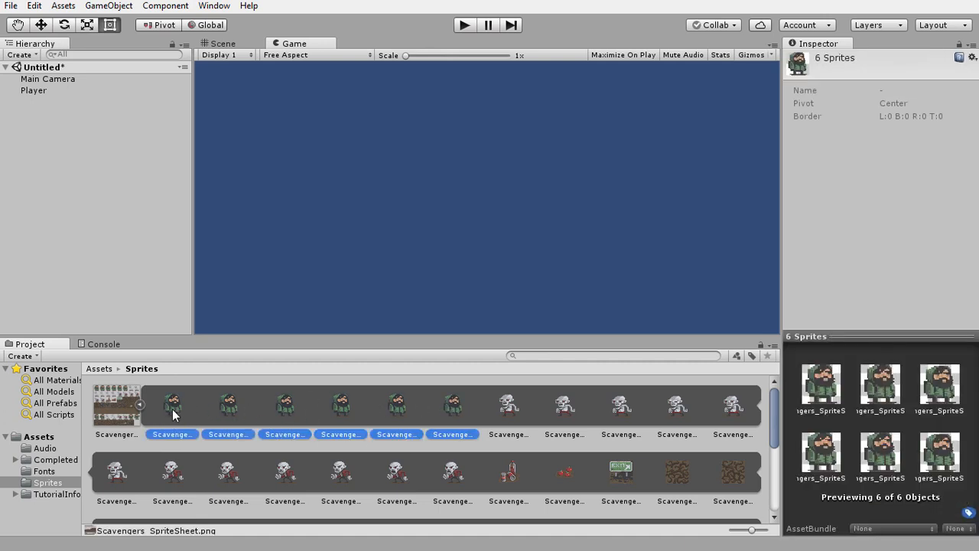
left_click_drag(173, 414, 83, 148)
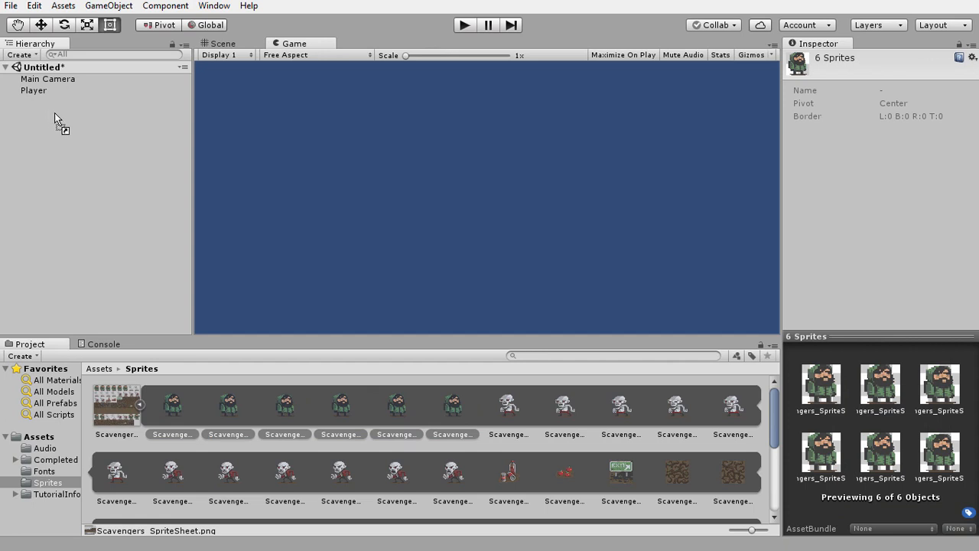
left_click_drag(54, 113, 31, 89)
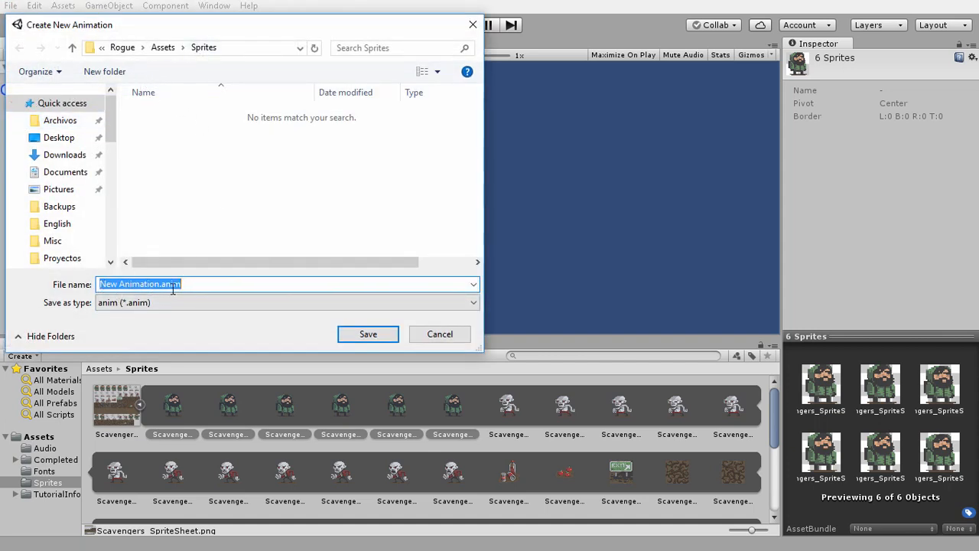
Create a folder named Animations inside Assets as the save location and open it
left_click(162, 48)
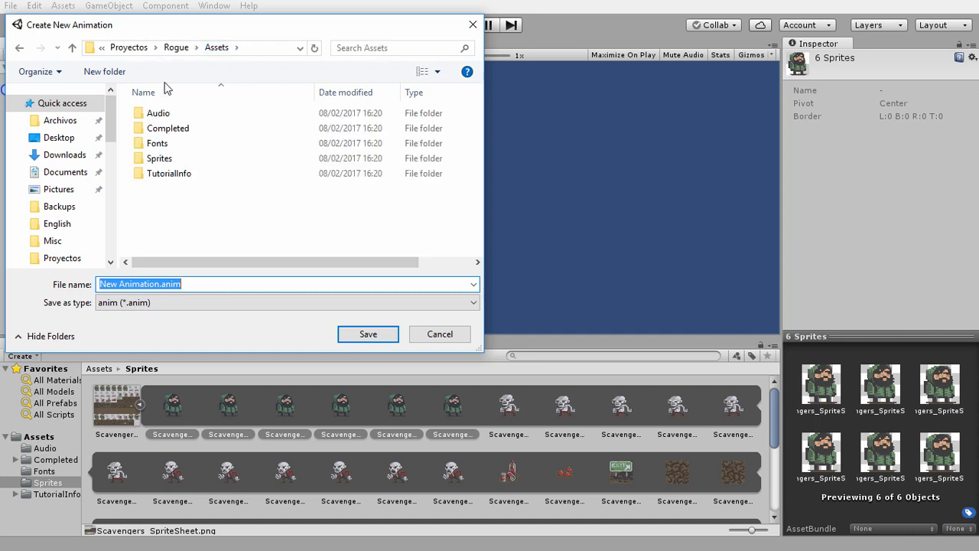
left_click(104, 72)
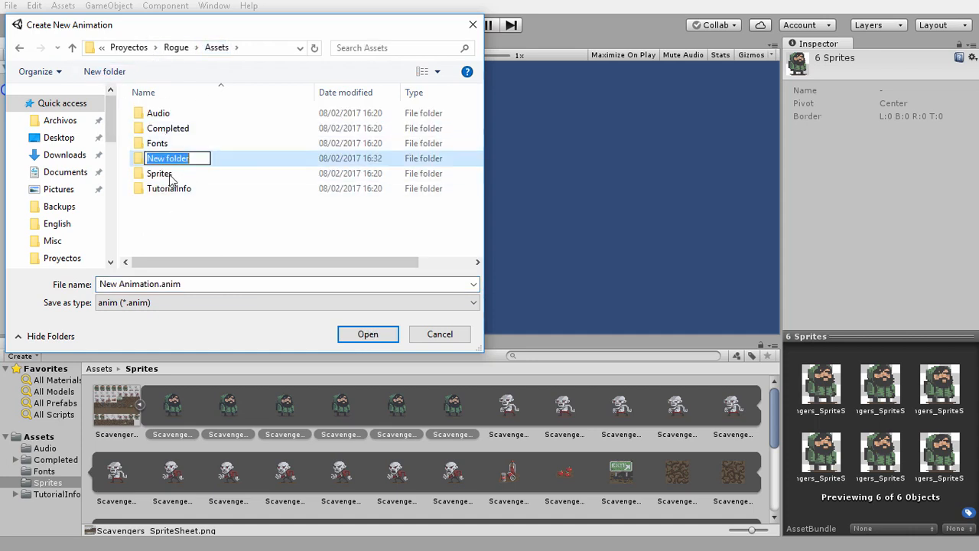
type("Animations")
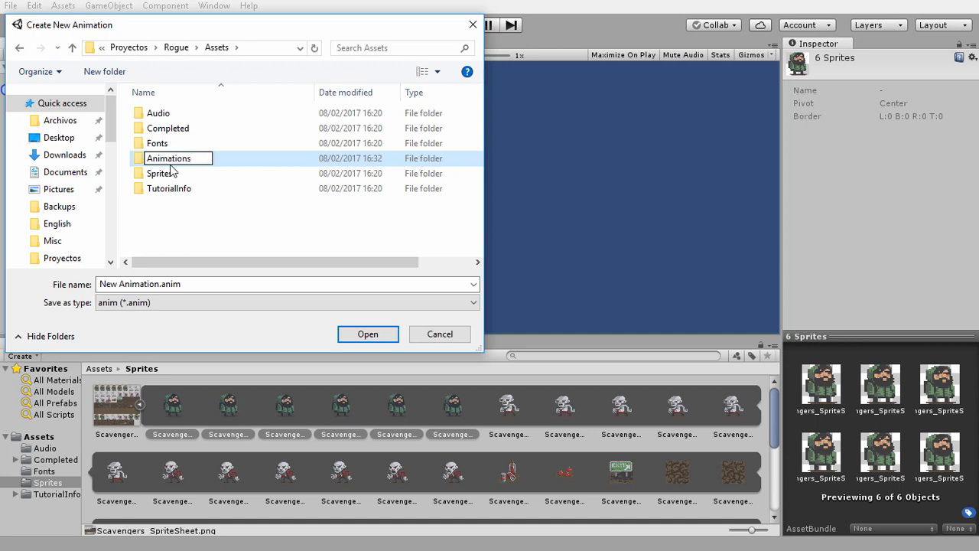
key("Return")
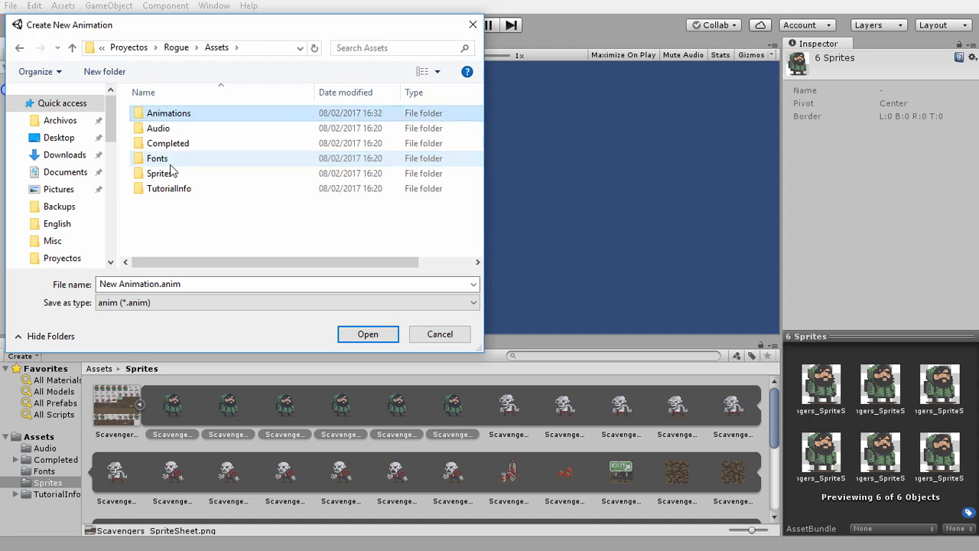
key("Return")
Create a nested folder also named Animations inside Assets/Animations and open it
left_click(113, 71)
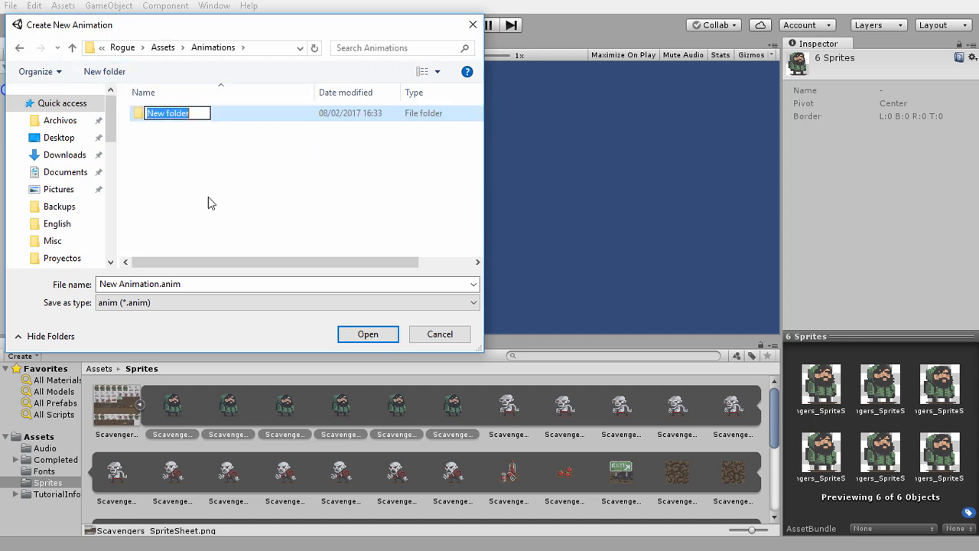
type("Animations")
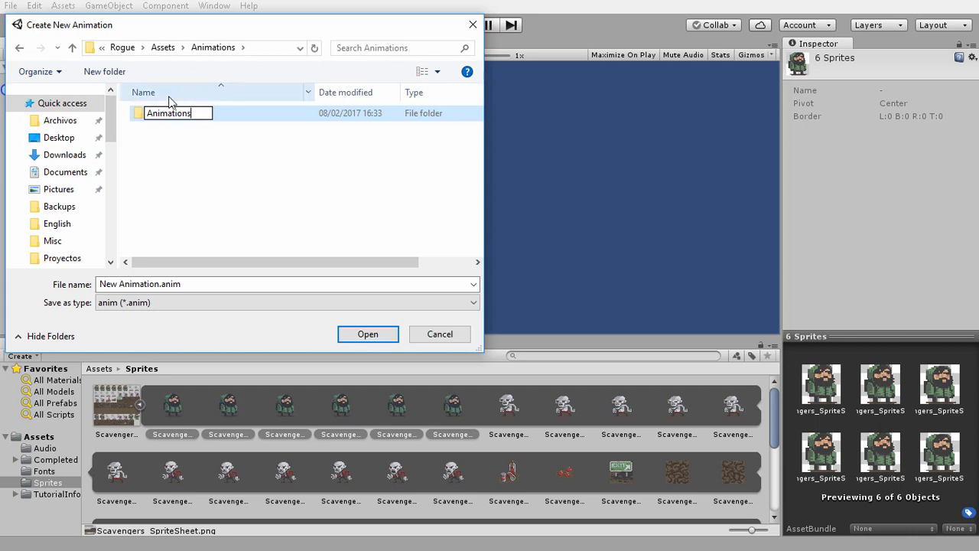
left_click(191, 154)
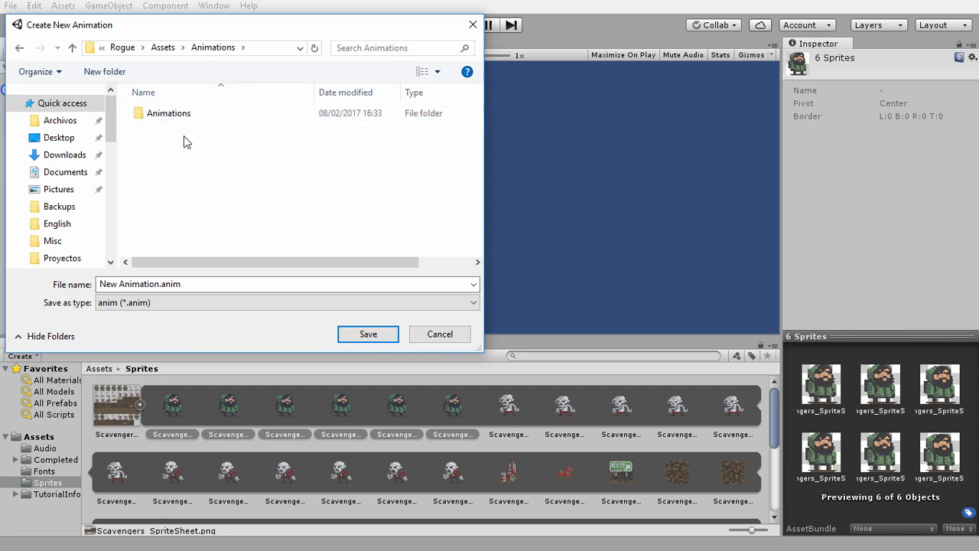
double_click(156, 115)
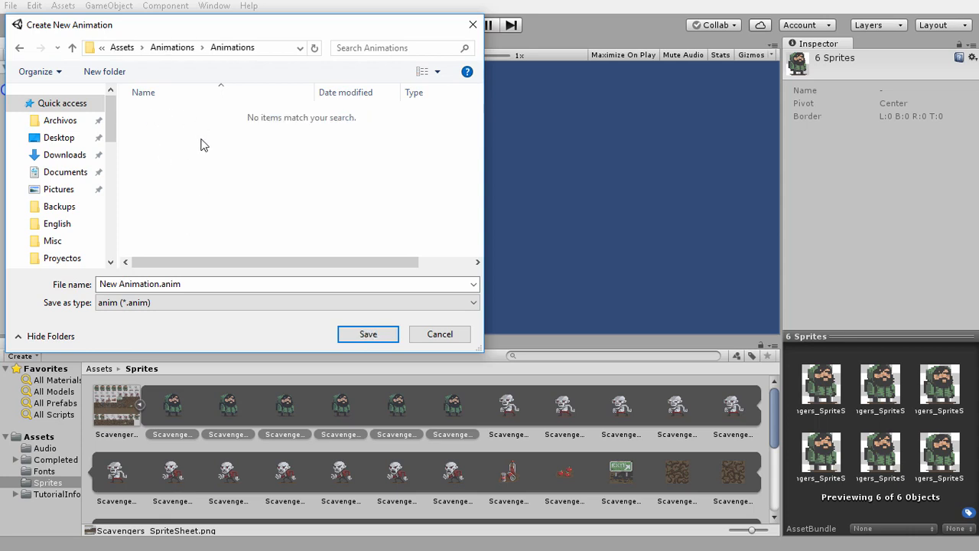
Save the new animation clip as PlayerIdle.anim in the nested Animations folder
left_click(156, 284)
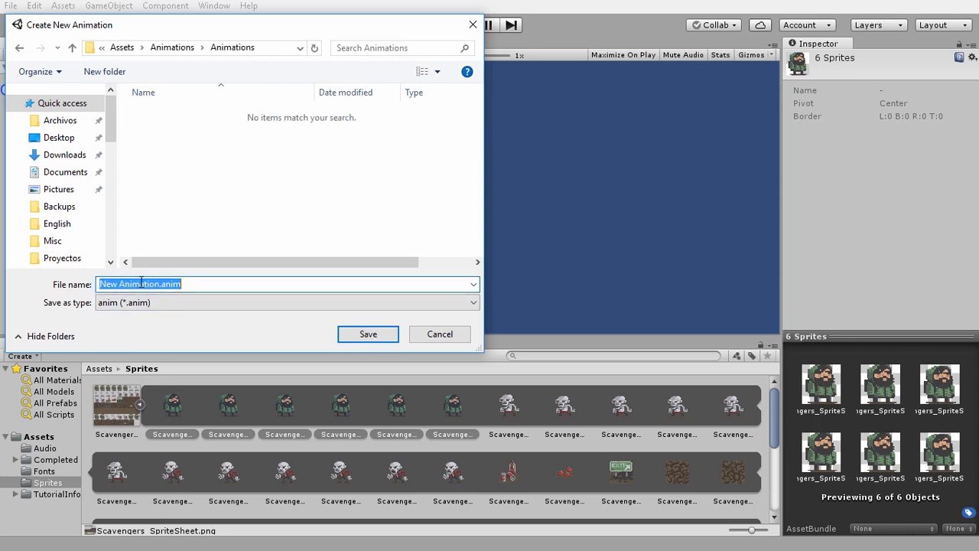
left_click(158, 284)
key("shift+Home")
type("Player")
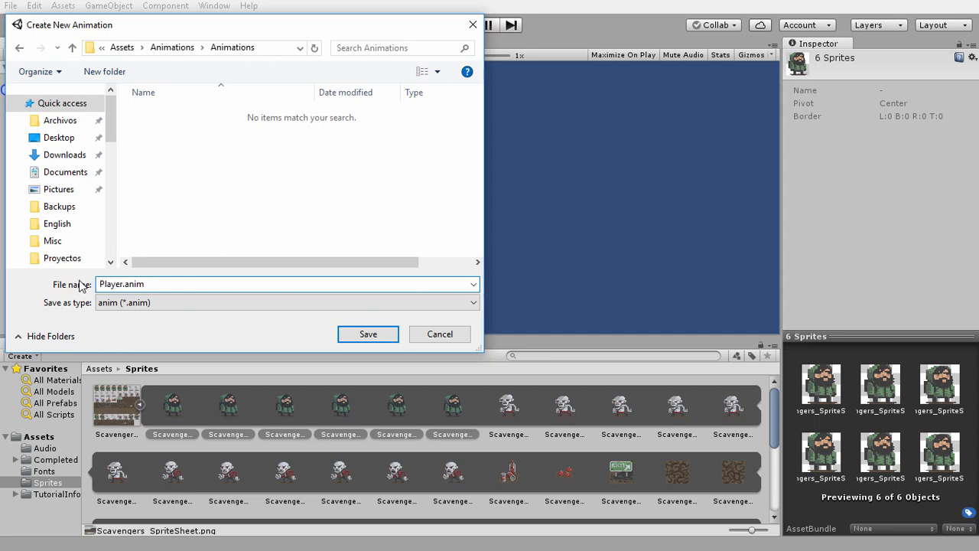
type("Idle")
left_click(385, 335)
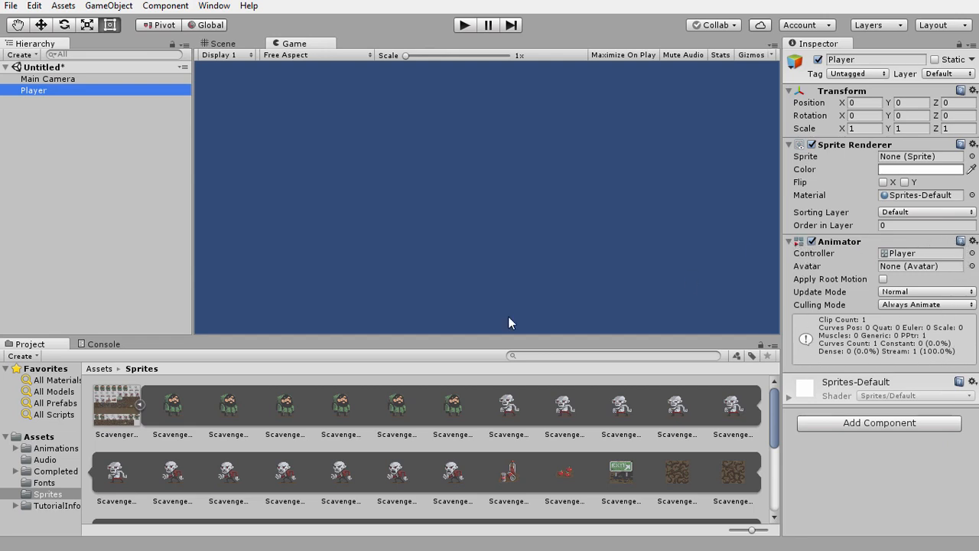
Examine the PlayerIdle clip and Player controller in the nested Animations folder, and the controller assigned in the Player object's Animator component
left_click(42, 448)
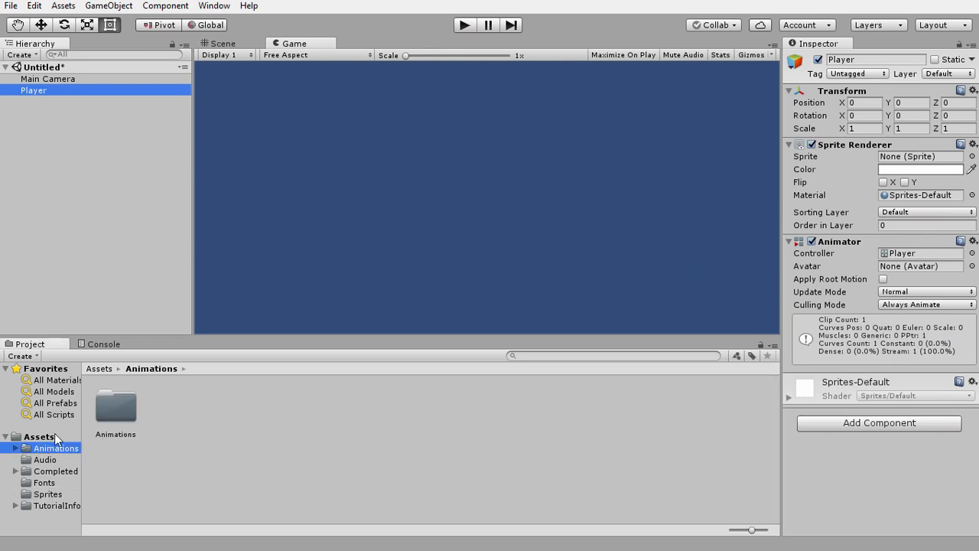
double_click(111, 412)
left_click(157, 400)
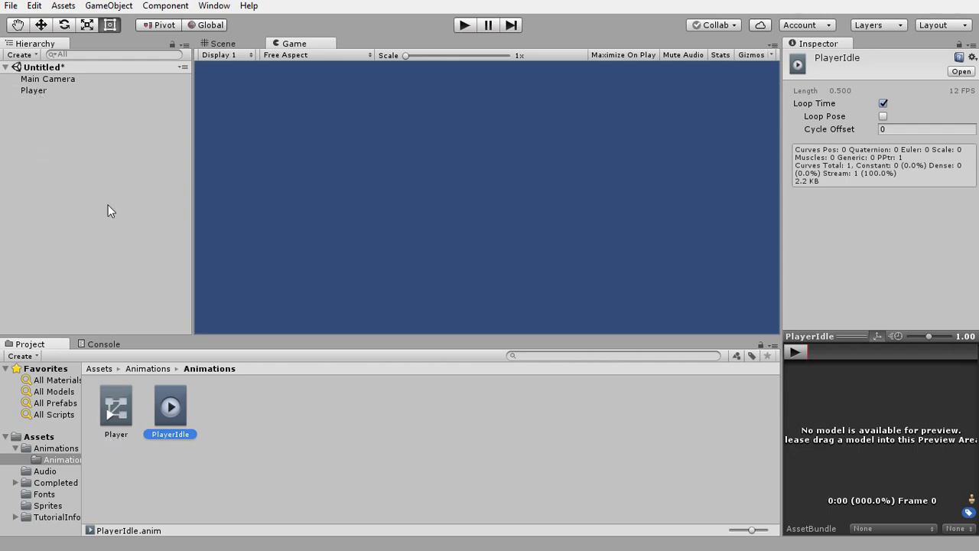
left_click(117, 407)
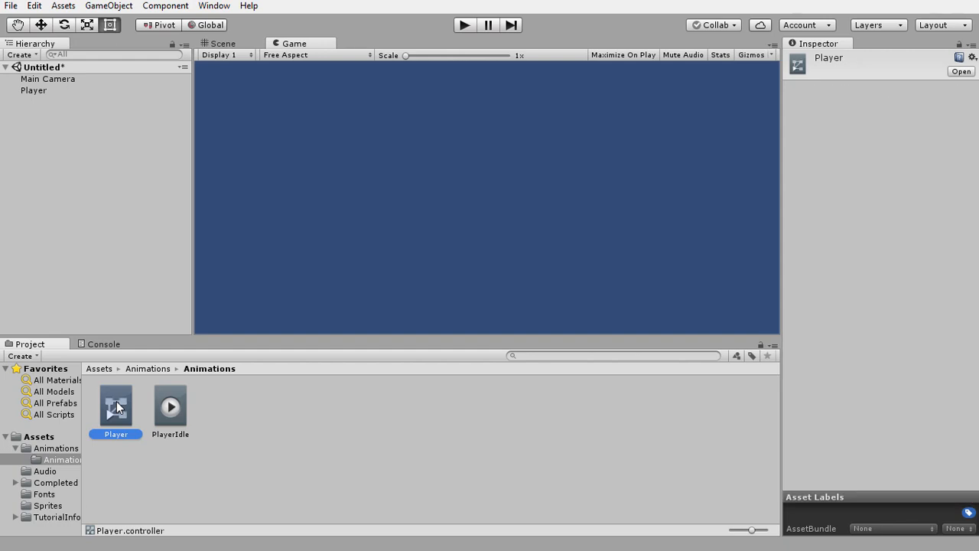
left_click(33, 91)
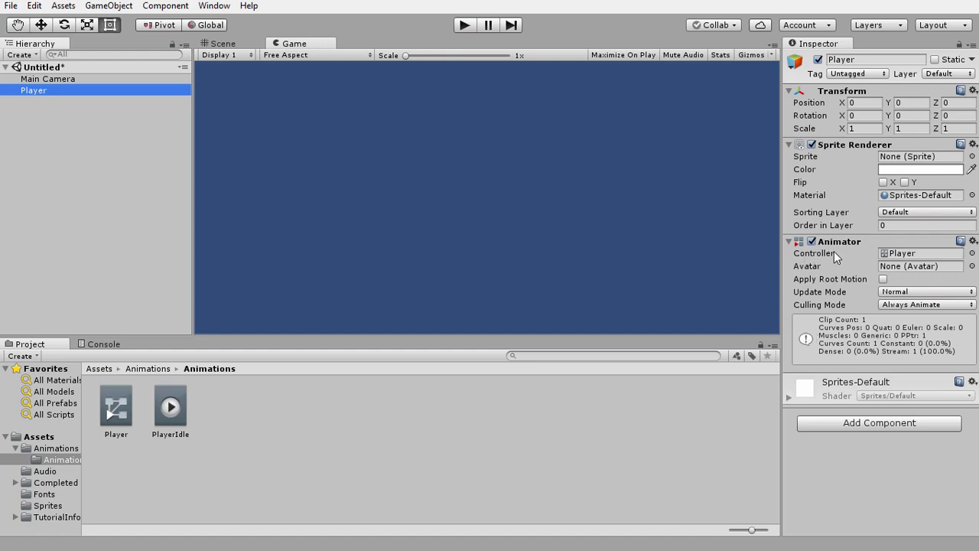
left_click(907, 254)
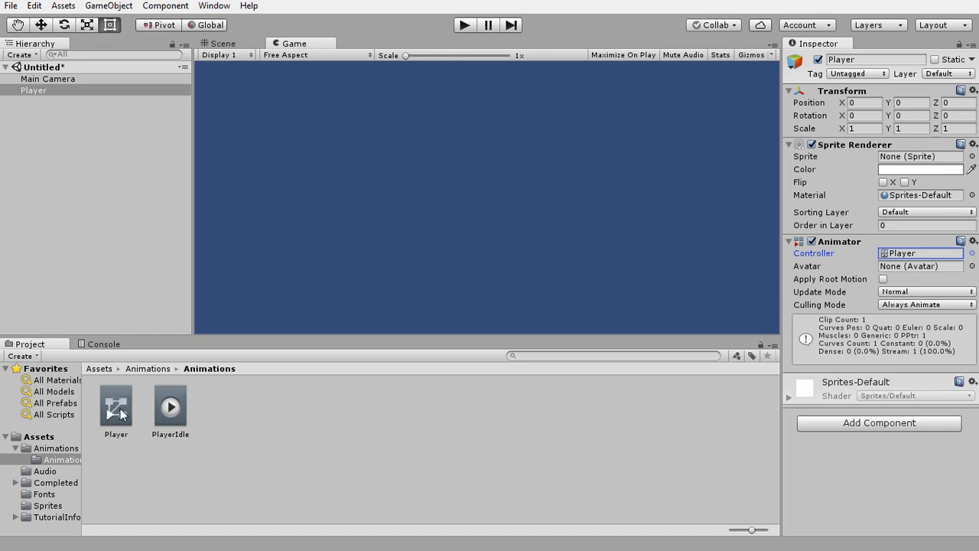
Create a folder named AnimatorControllers in Assets/Animations, beside the nested Animations folder
left_click(48, 447)
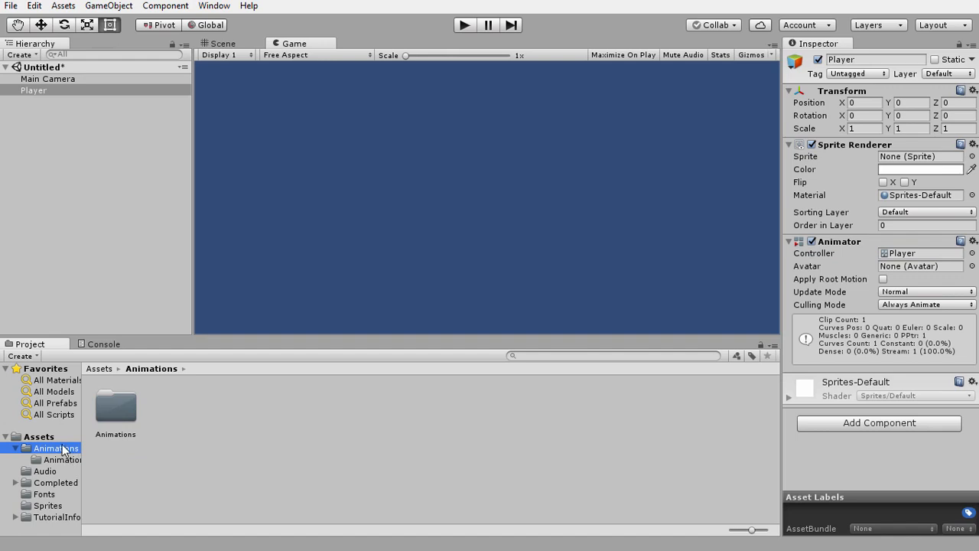
left_click(40, 437)
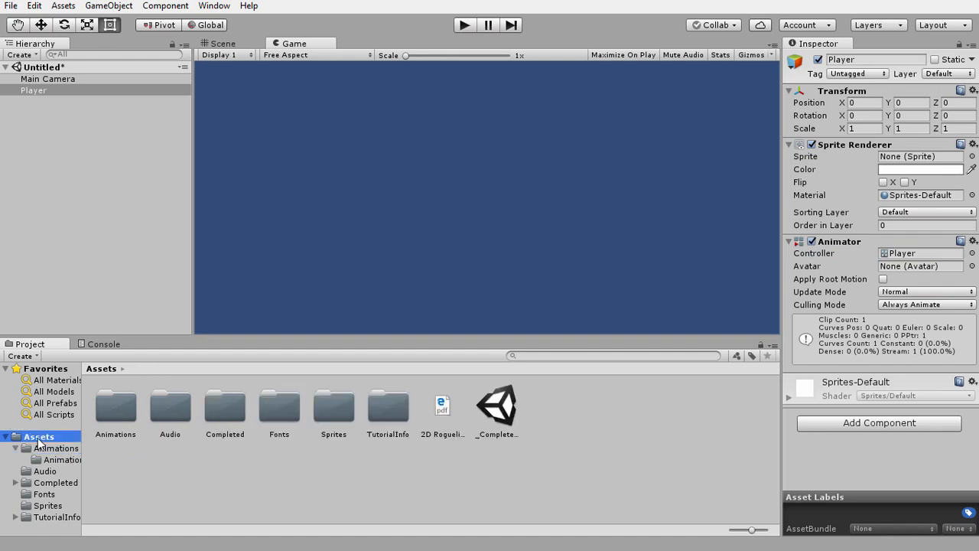
double_click(111, 418)
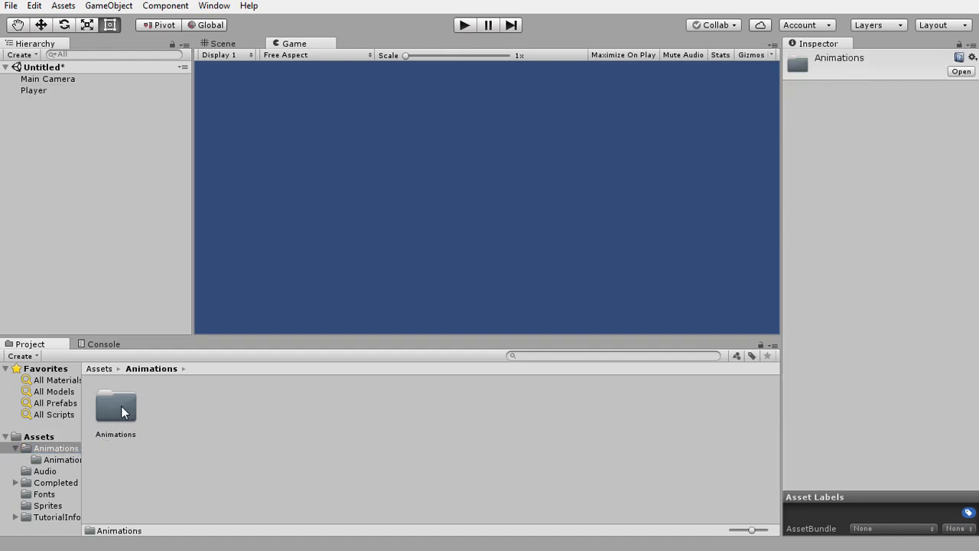
right_click(178, 411)
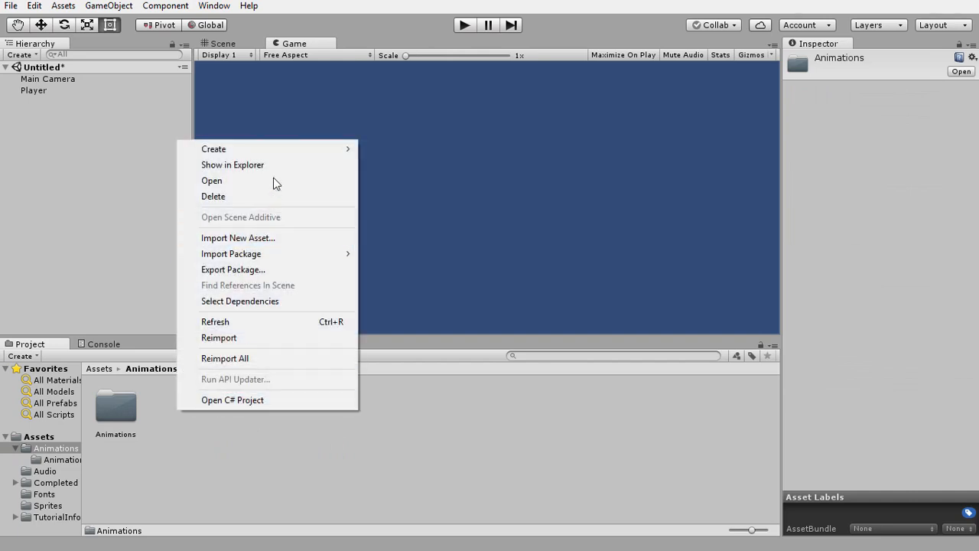
mouse_move(276, 153)
left_click(376, 150)
type("A")
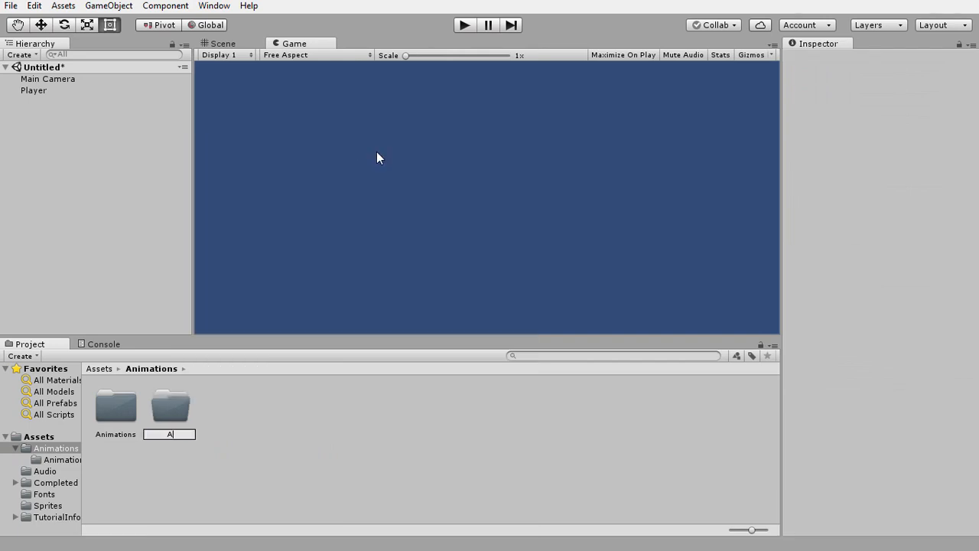
type("nimator")
type("Controller")
type("s")
key("Return")
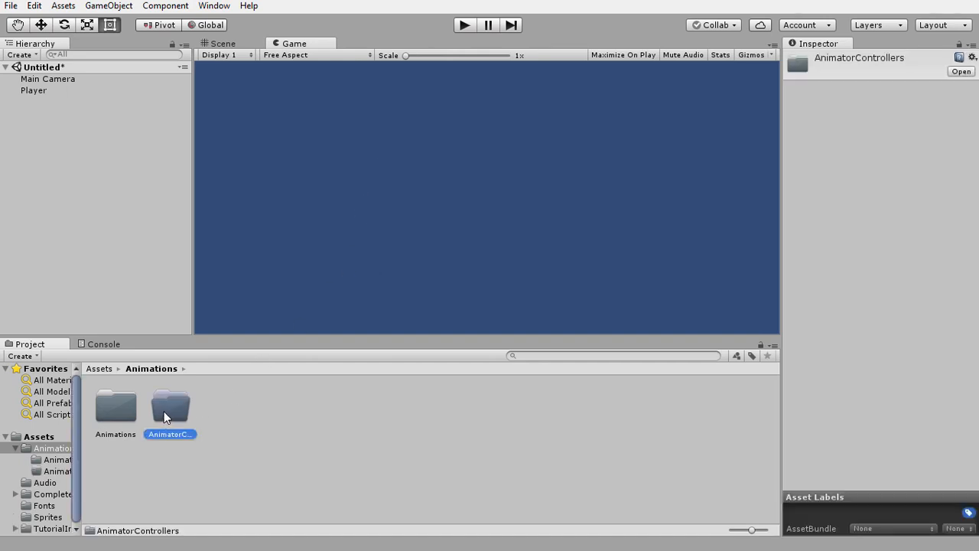
Move the Player animator controller from the nested Animations folder into the AnimatorControllers folder
double_click(115, 416)
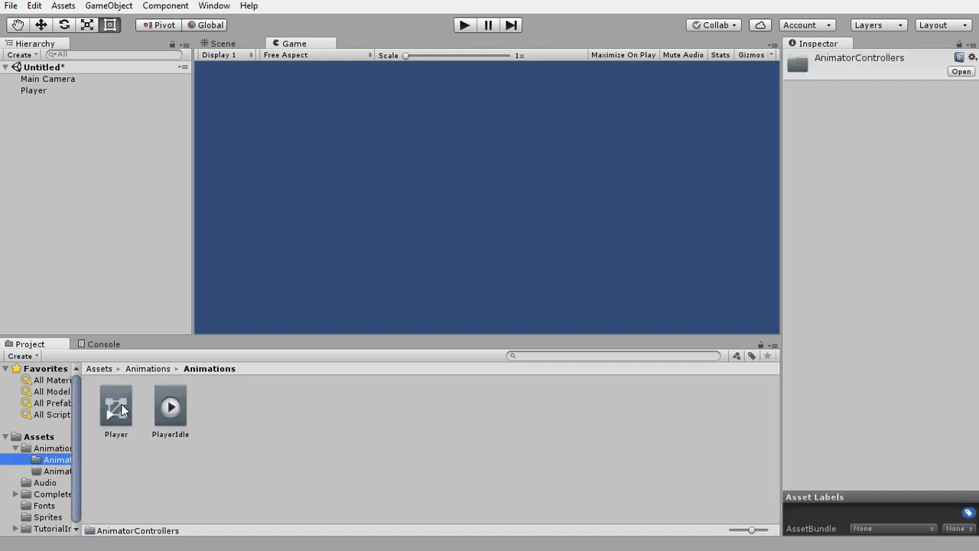
left_click_drag(113, 413, 55, 473)
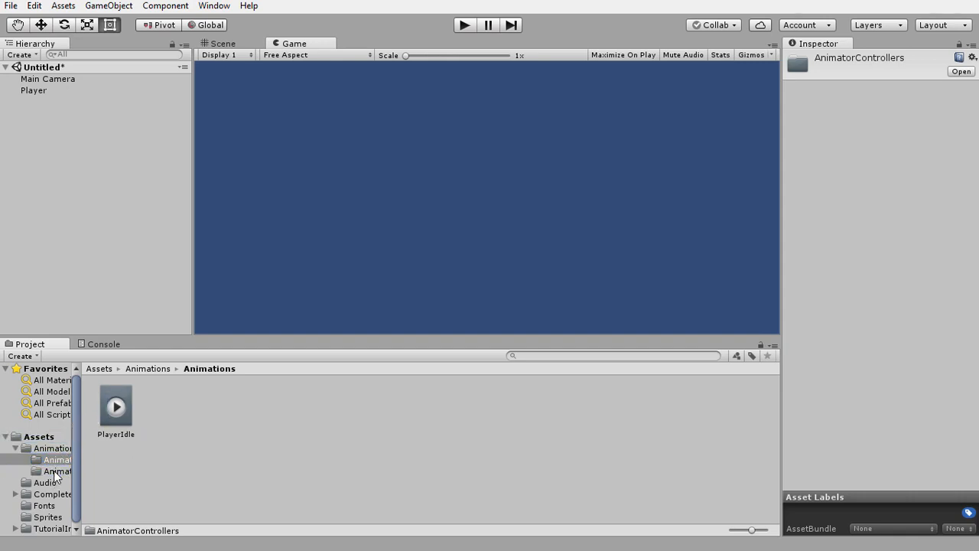
Check the contents of the AnimatorControllers and nested Animations folders, and preview the player's two chopping sprites in the Sprites folder
left_click(56, 471)
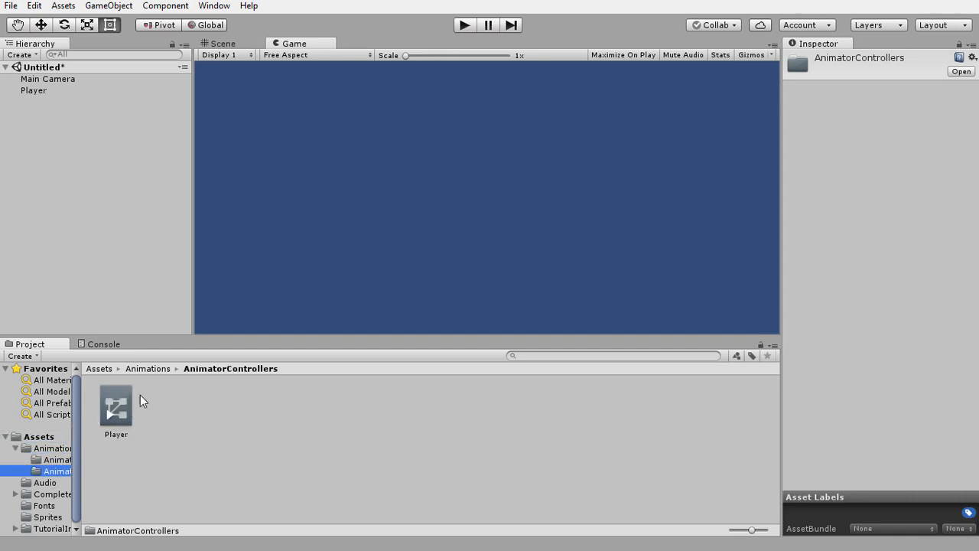
left_click(57, 460)
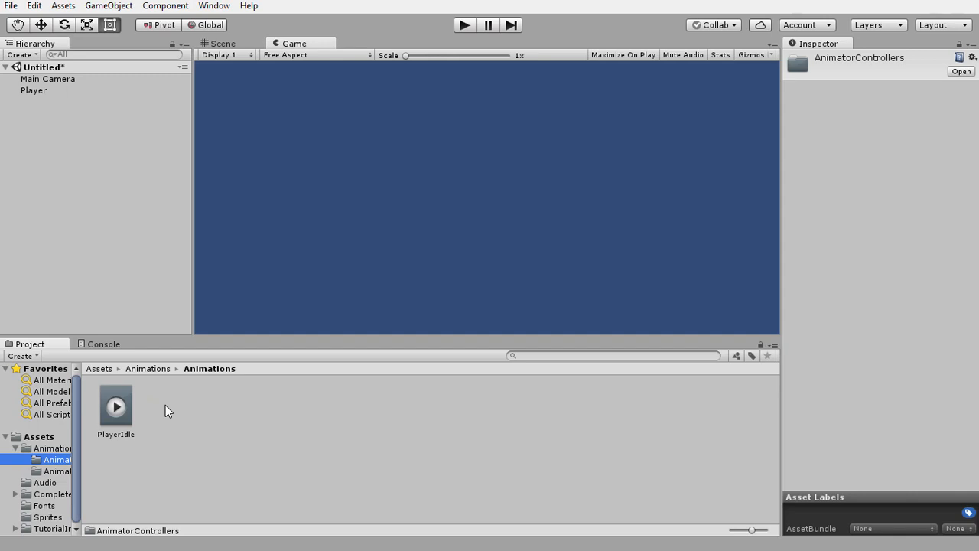
left_click(47, 517)
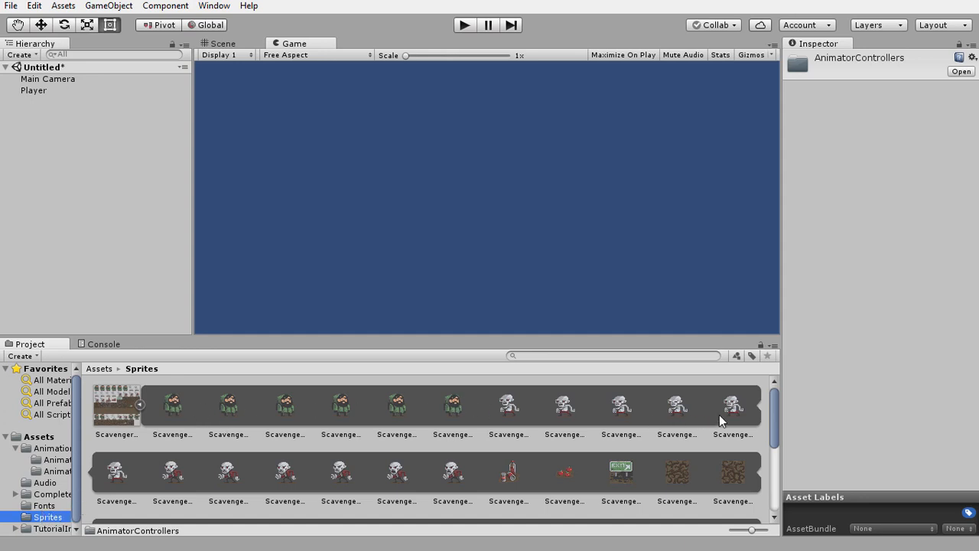
left_click_drag(772, 411, 768, 465)
left_click(398, 470)
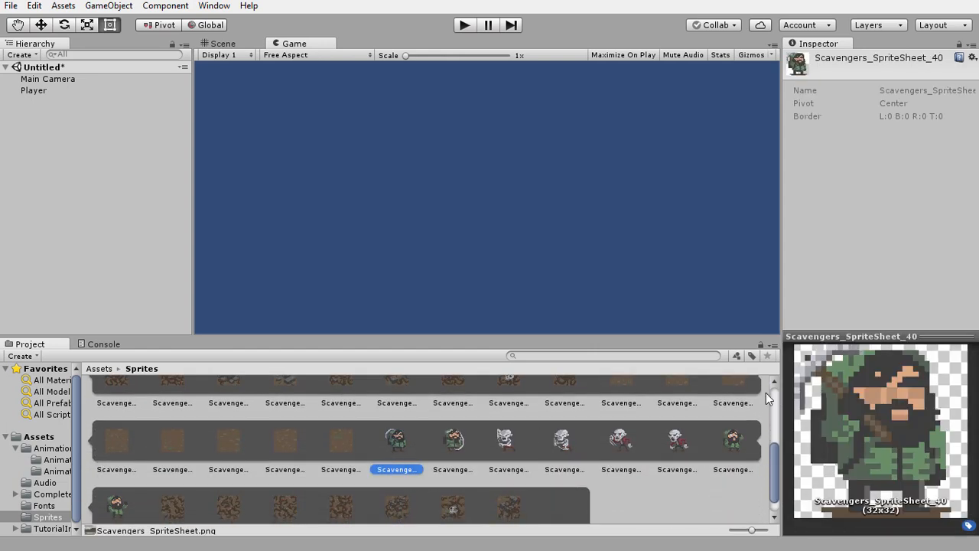
left_click(457, 442)
left_click(437, 437)
left_click(407, 447)
left_click(443, 437)
Create an animation on the Player object from sprites Scavengers_SpriteSheet_40 and 41, saving it as PlayerChop.anim in the nested Animations folder
left_click(407, 444)
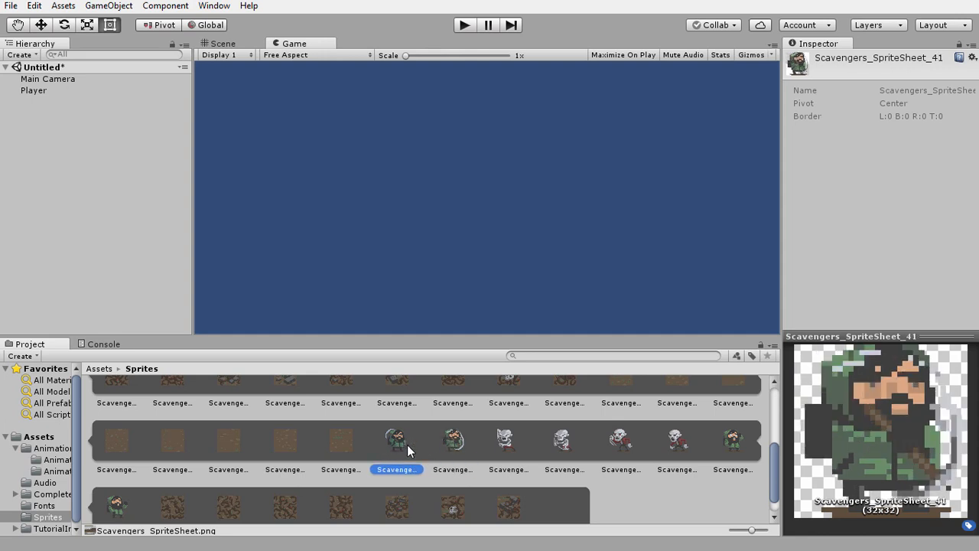
left_click(455, 439, "ctrl")
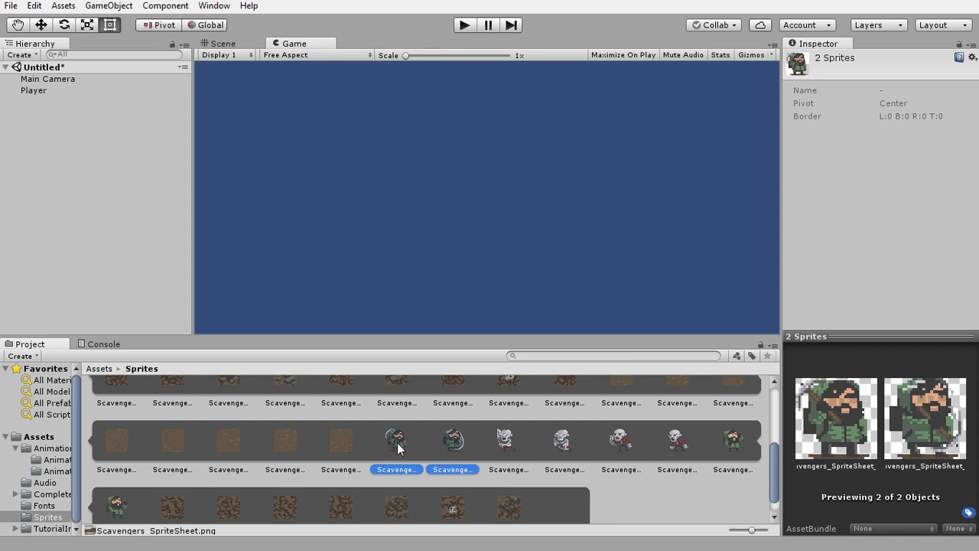
left_click_drag(398, 447, 32, 91)
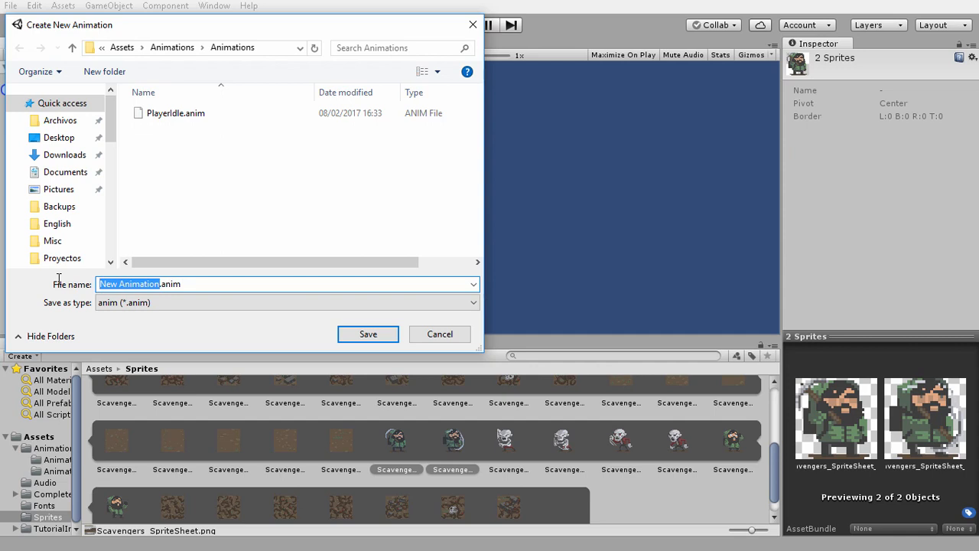
type("PlayerCho")
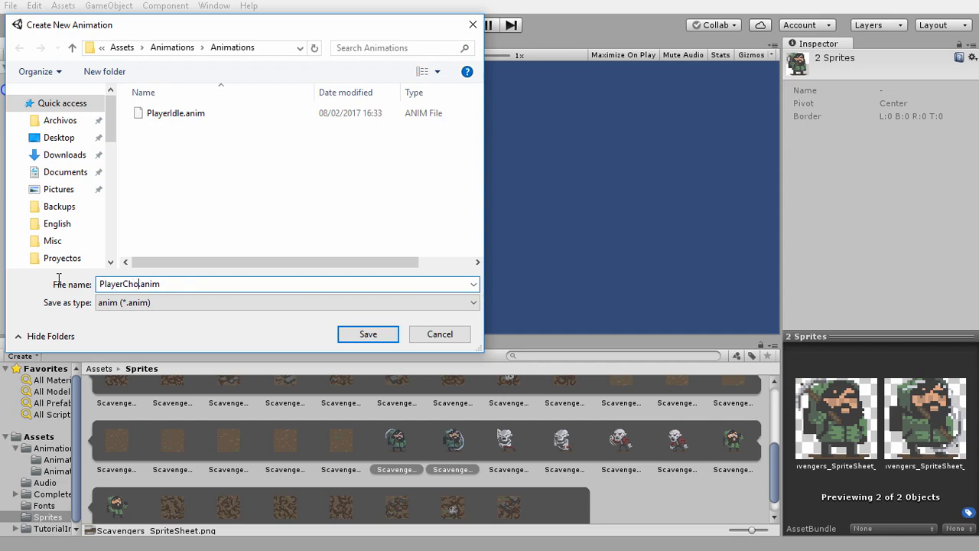
type("p")
left_click(391, 335)
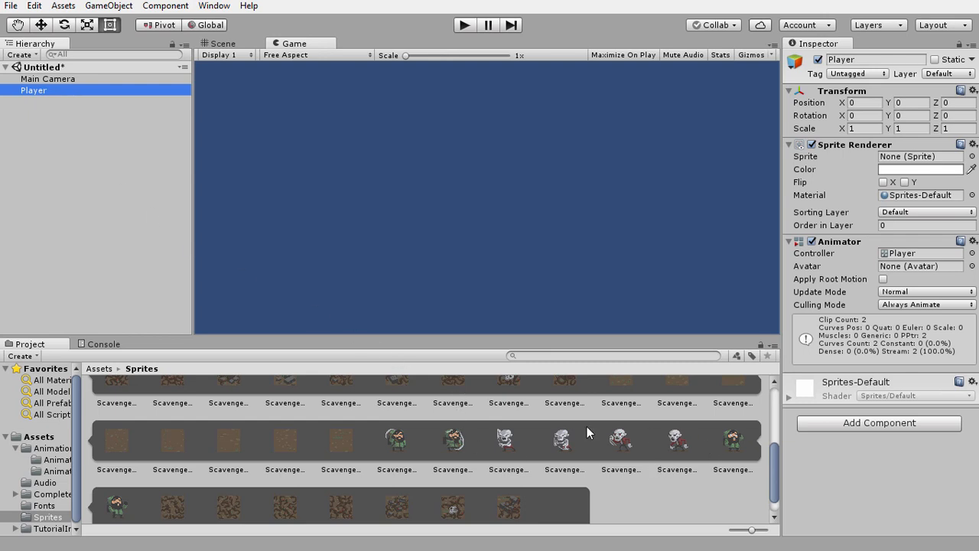
Create an animation on the Player object from Scavengers_SpriteSheet_46 and the sprite after it, saving it as PlayerHit.anim in the nested Animations folder
left_click(733, 448)
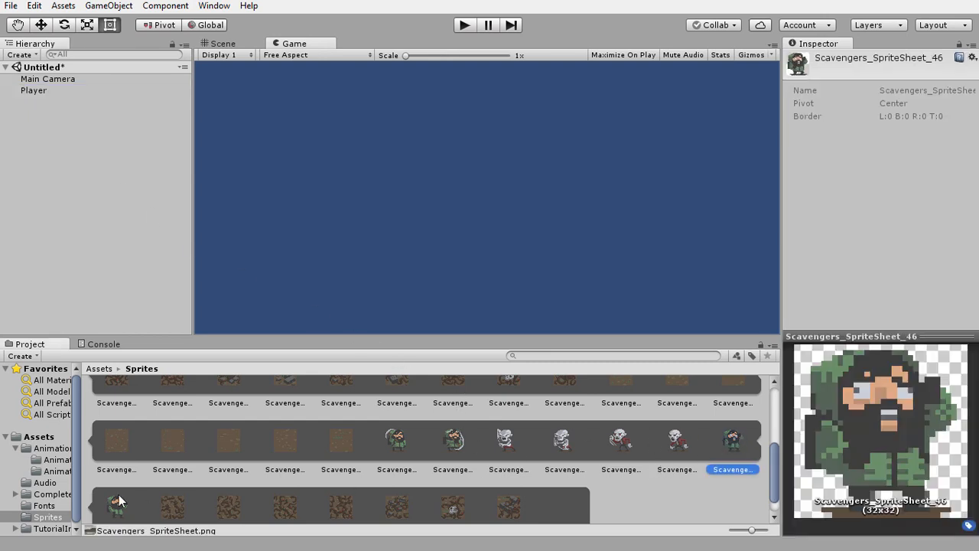
key("Right")
key("Left")
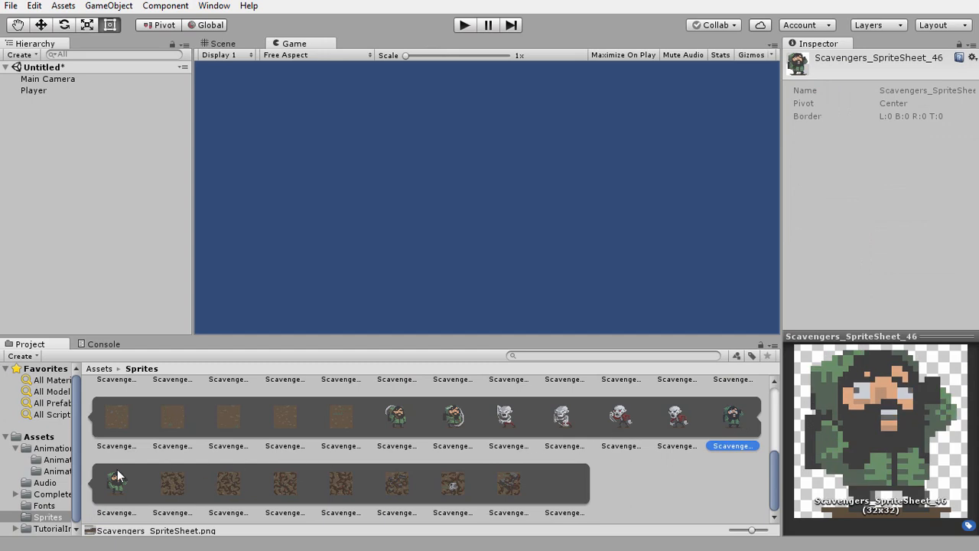
key("Right")
left_click(733, 421)
left_click(116, 484, "ctrl")
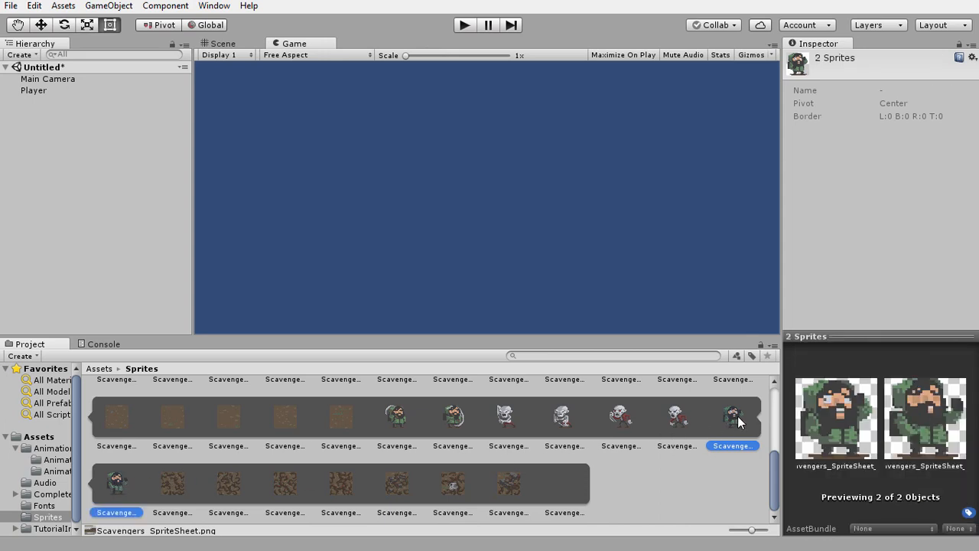
left_click_drag(737, 416, 34, 89)
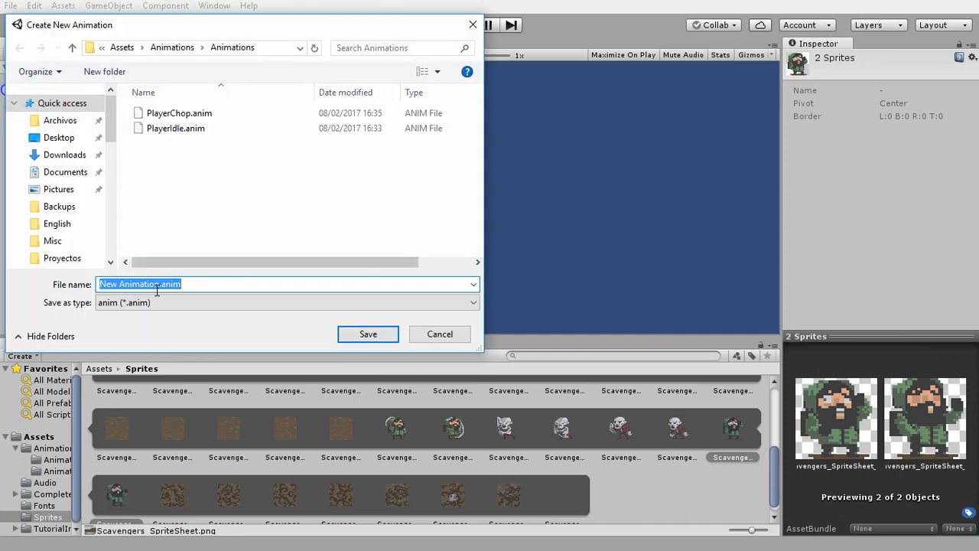
type("P")
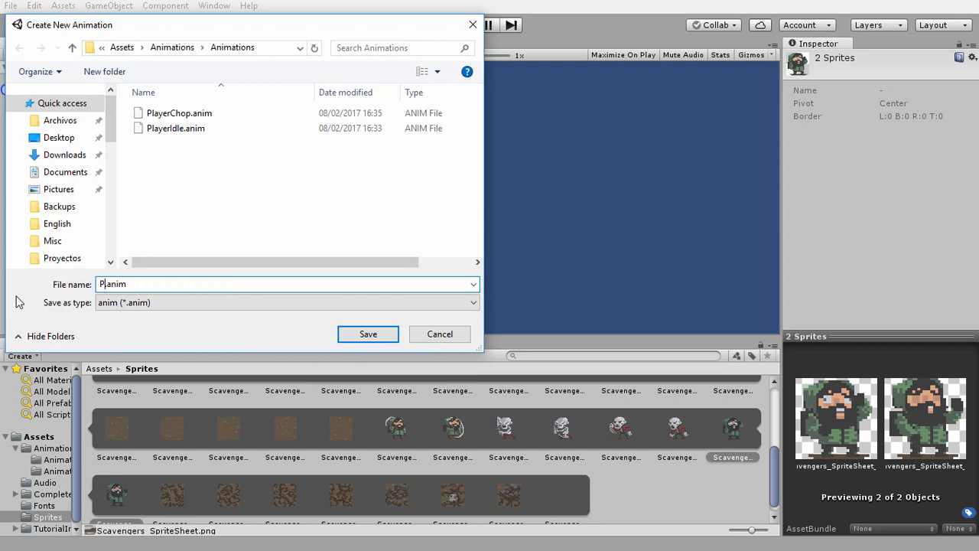
type("layerHit")
left_click(365, 335)
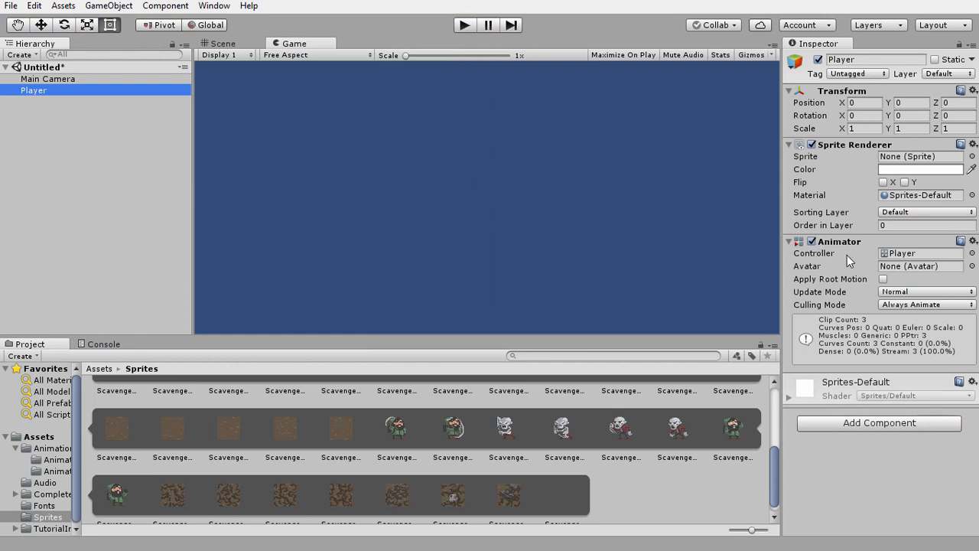
Open the Player animator controller and arrange the PlayerIdle, PlayerChop and PlayerHit states in a vertical column
double_click(908, 255)
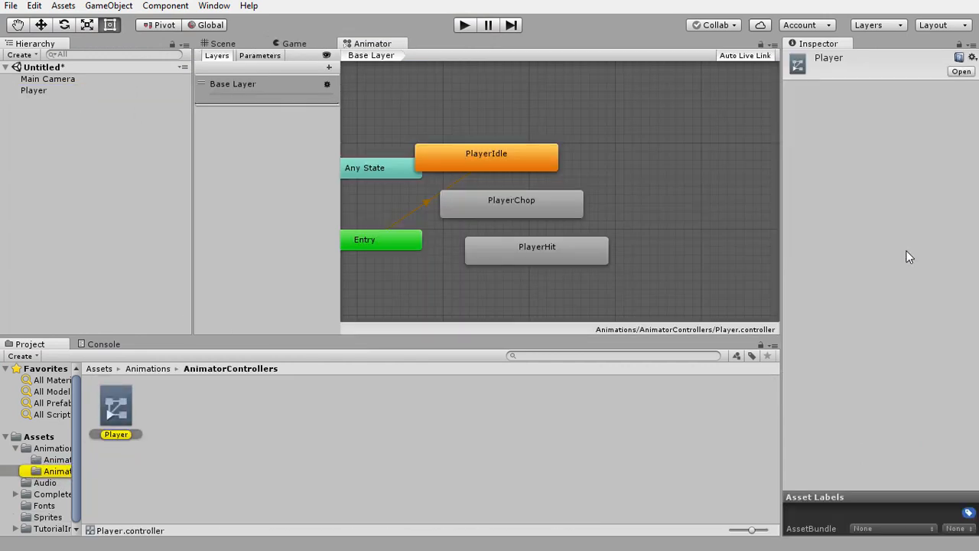
left_click_drag(501, 163, 605, 156)
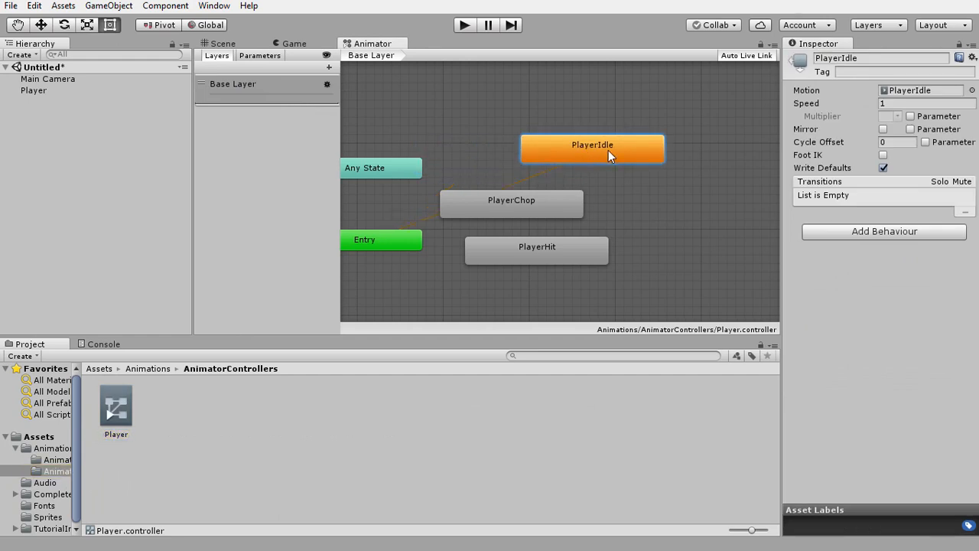
left_click(547, 202)
left_click_drag(547, 201, 625, 213)
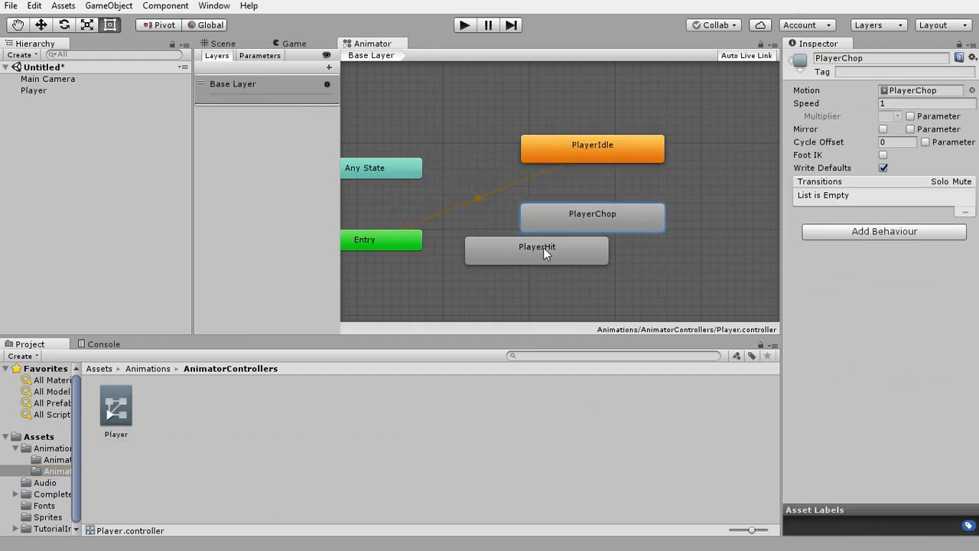
left_click_drag(543, 247, 589, 292)
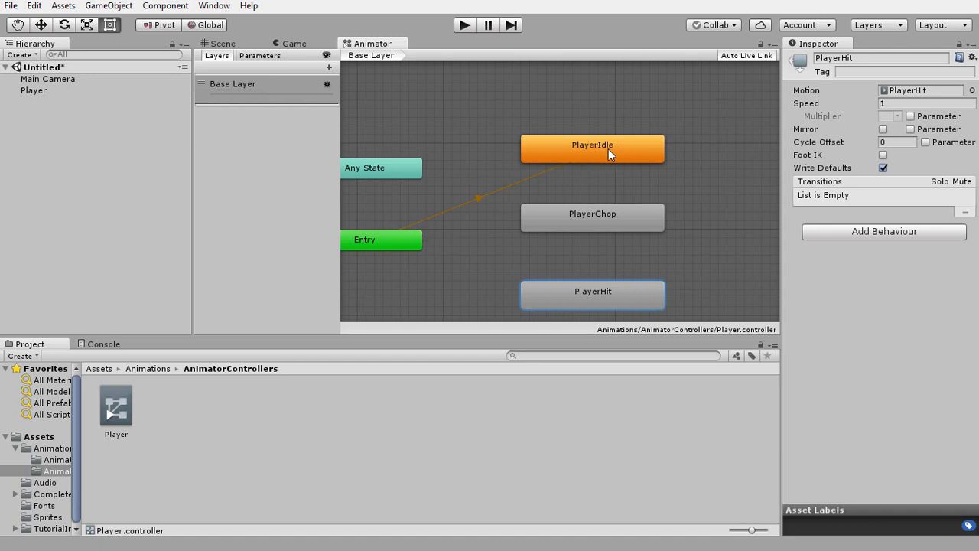
Set PlayerChop as the layer default state, and set PlayerIdle back as the default
right_click(586, 218)
right_click(571, 212)
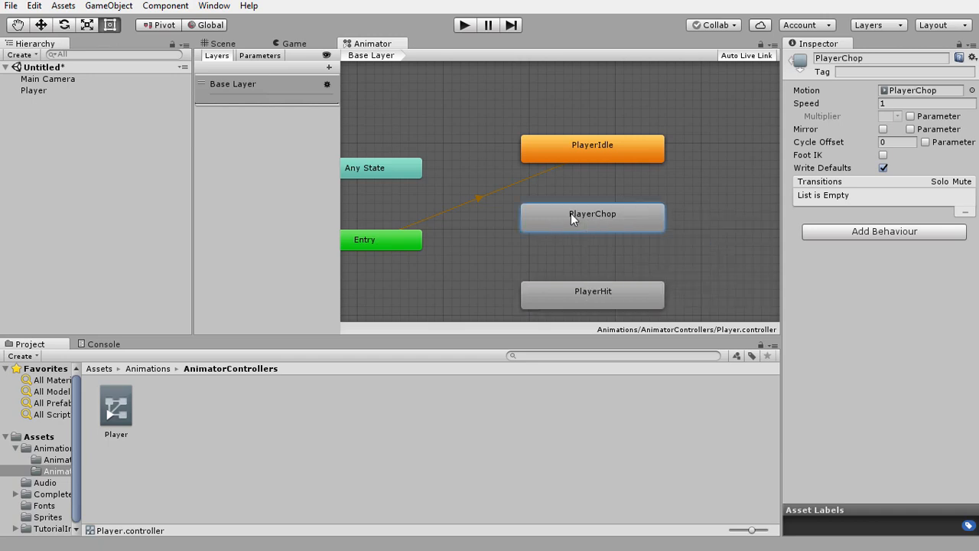
right_click(570, 213)
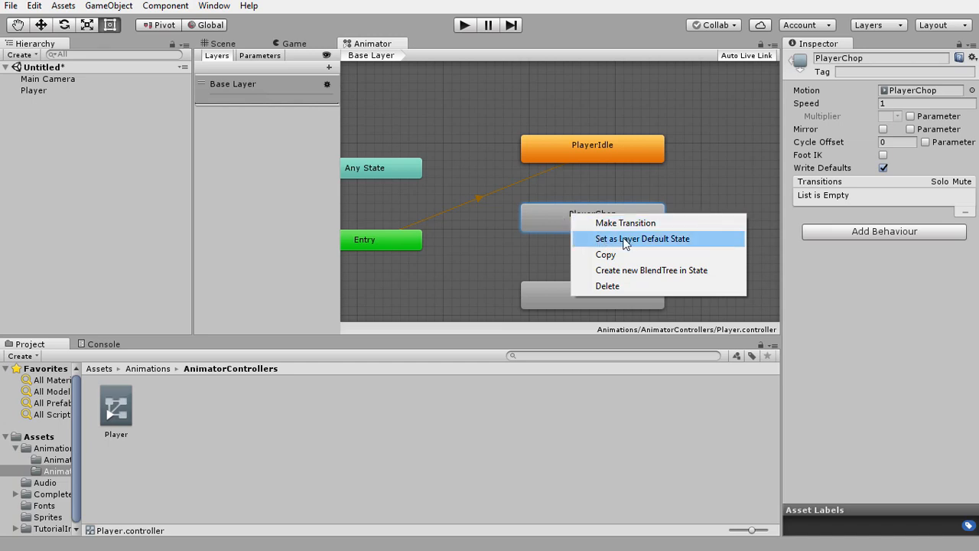
left_click(661, 238)
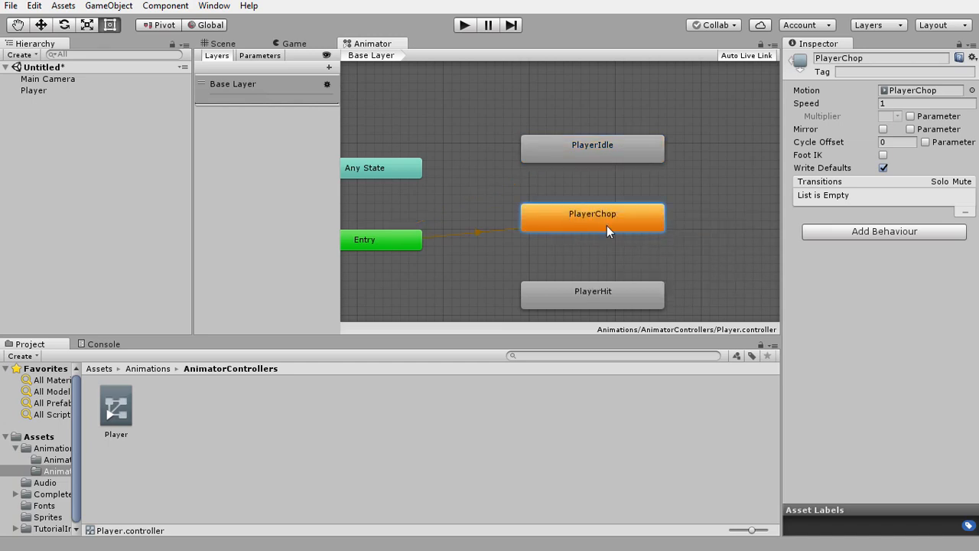
right_click(589, 145)
left_click(630, 170)
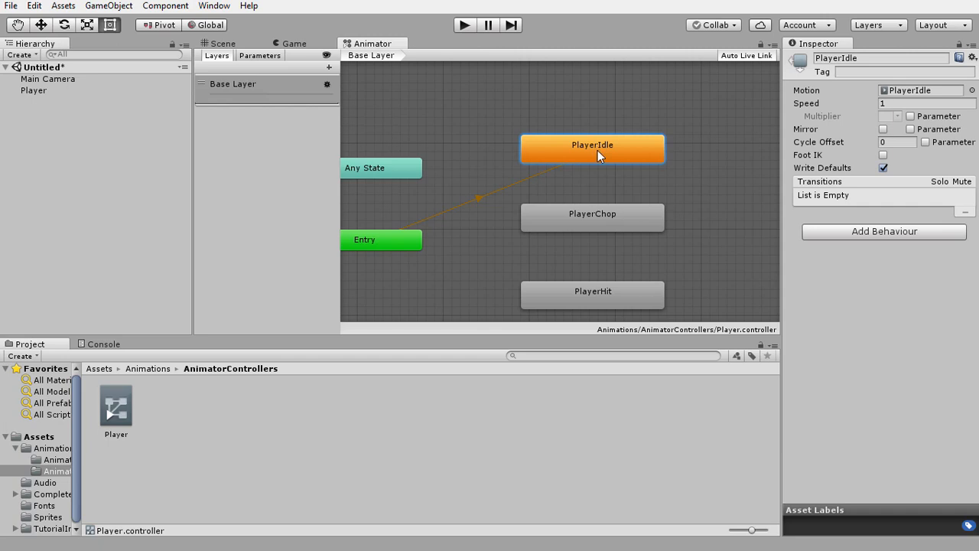
Run the game, watch the Player's idle animation close up in the Scene view, and stop the game
left_click(464, 25)
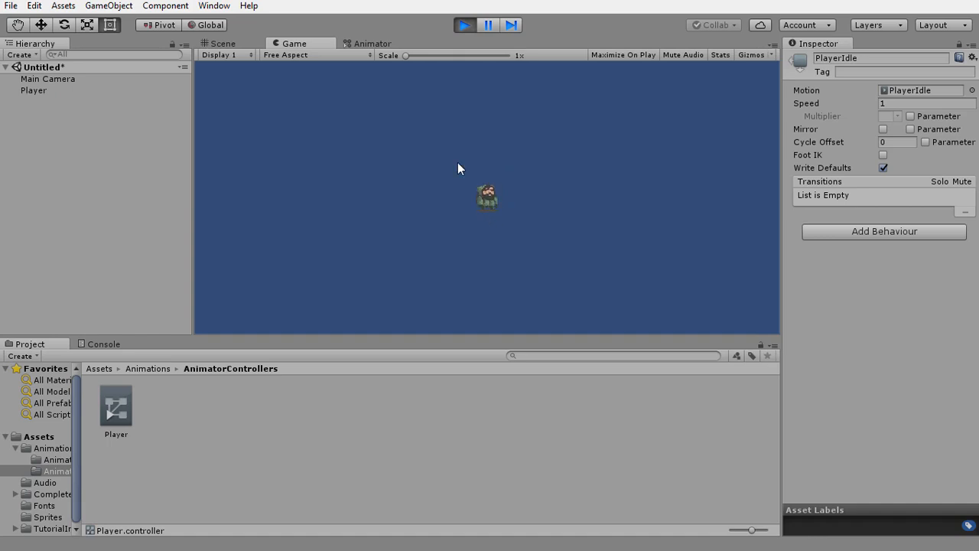
left_click(224, 43)
scroll(505, 215, "up", 5)
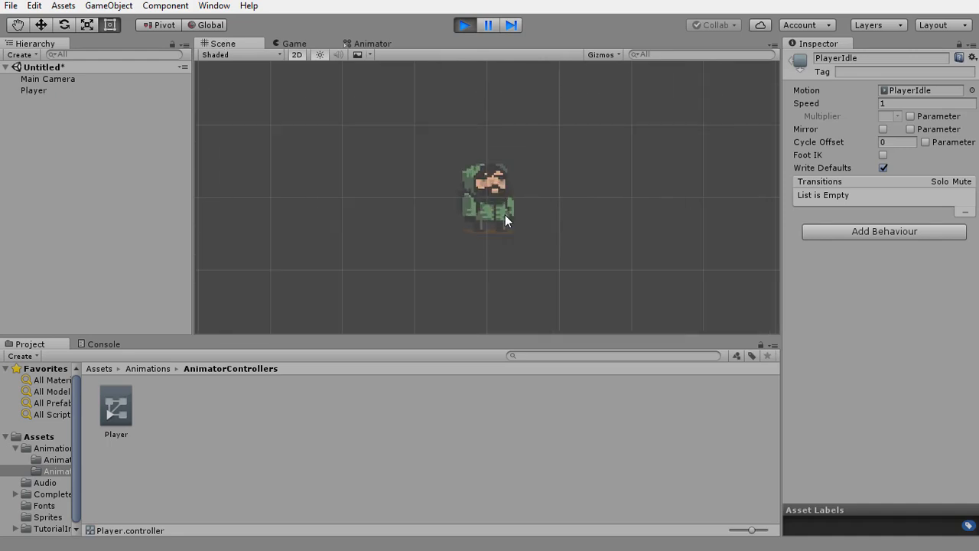
scroll(505, 218, "up", 2)
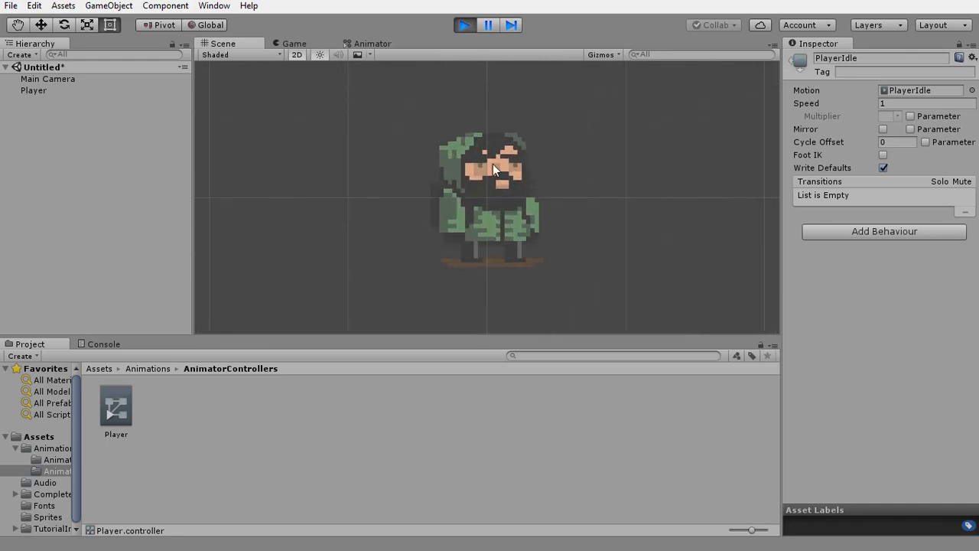
left_click(468, 27)
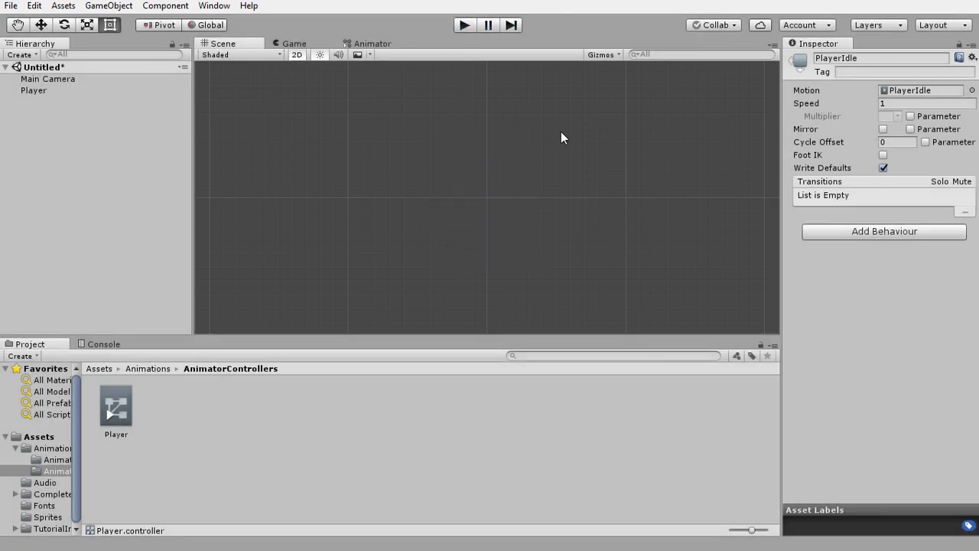
Set the speed of the PlayerIdle state in the Player animator controller to 0.5
left_click(370, 44)
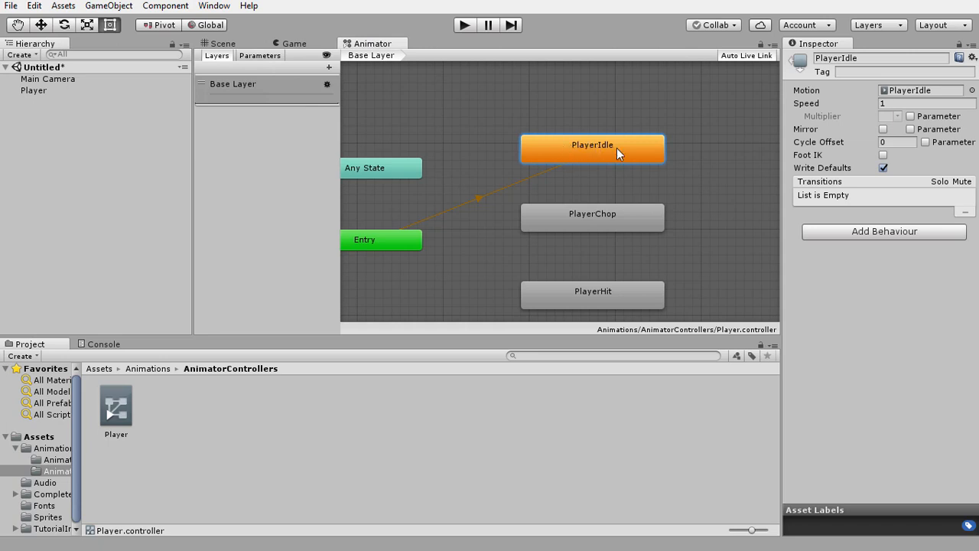
left_click(587, 215)
left_click(587, 152)
left_click(872, 103)
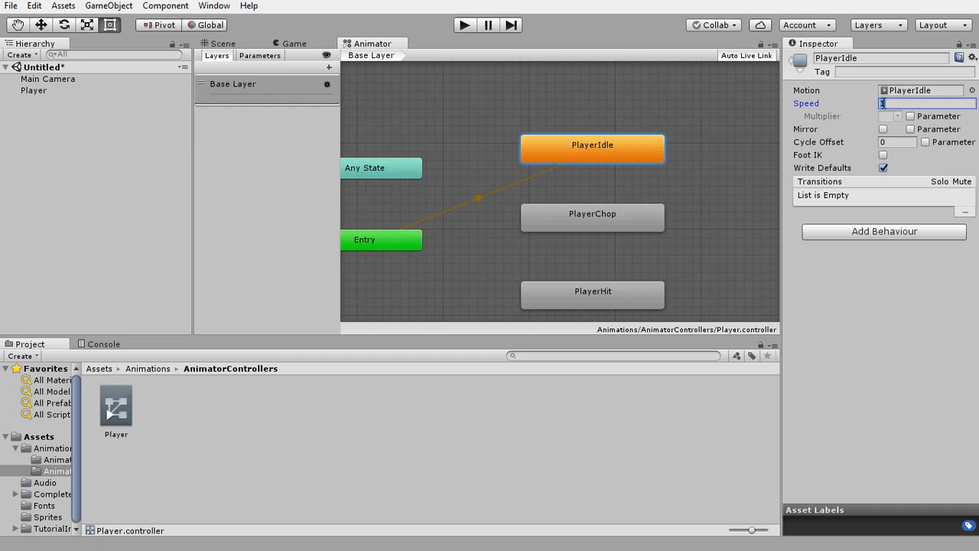
type("0.5")
Run the game to check the slowed idle animation in the Scene view and its progress in the Animator graph, and stop it
left_click(466, 24)
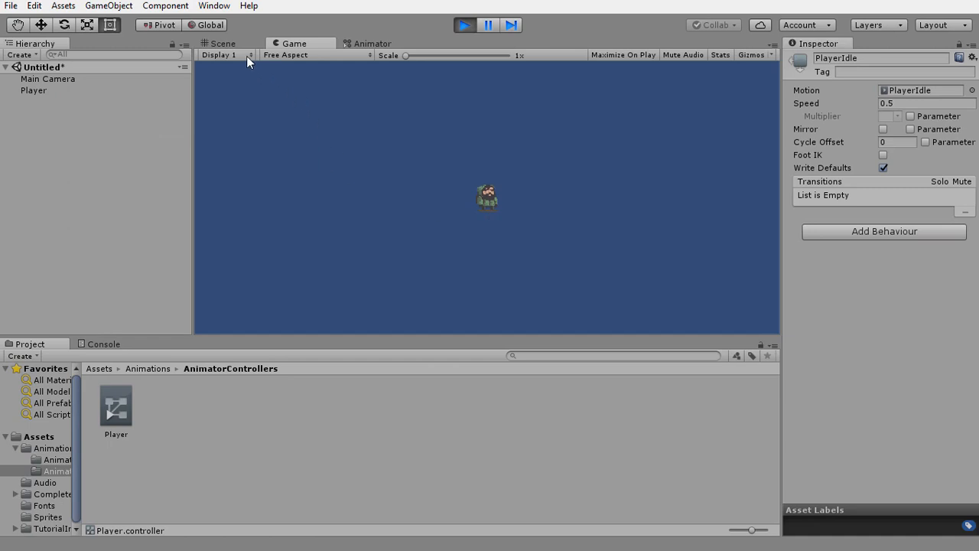
left_click(224, 43)
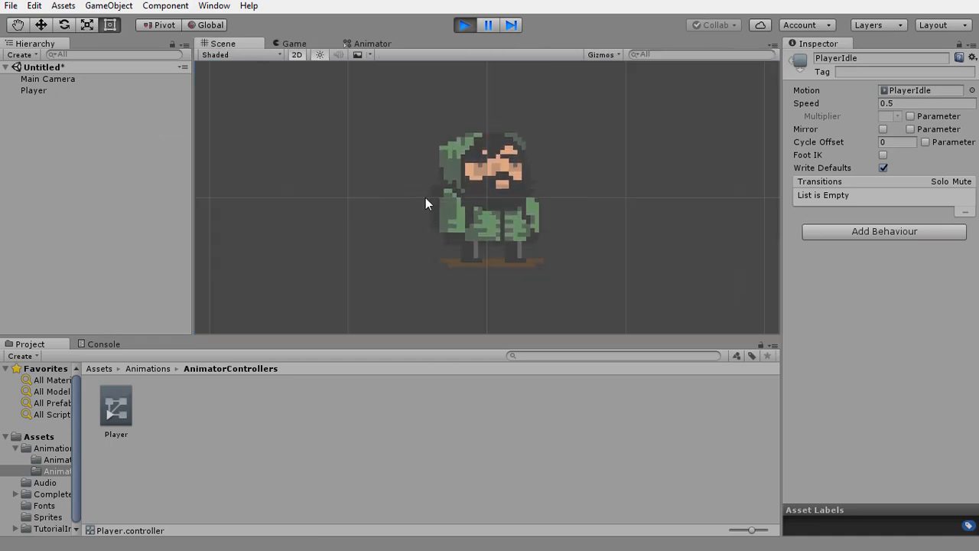
left_click(367, 40)
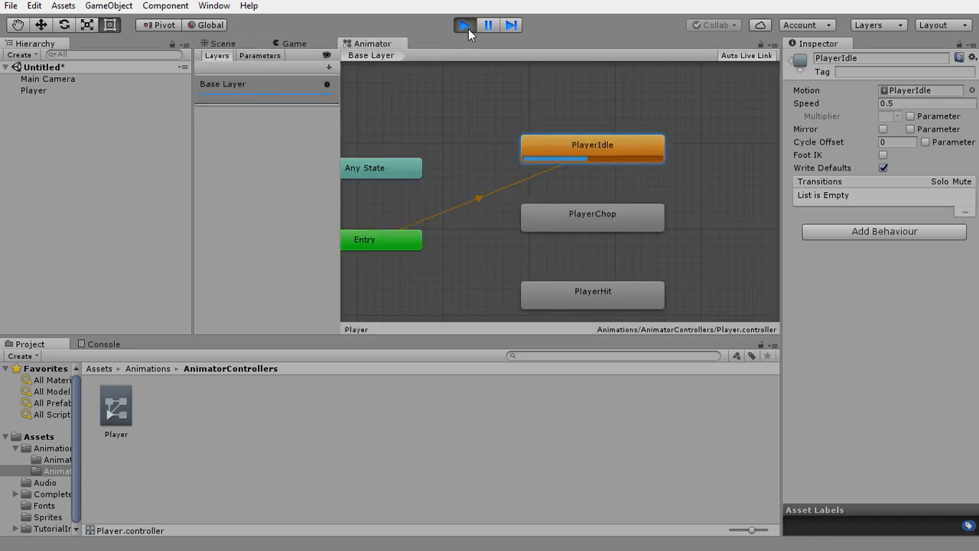
left_click(469, 24)
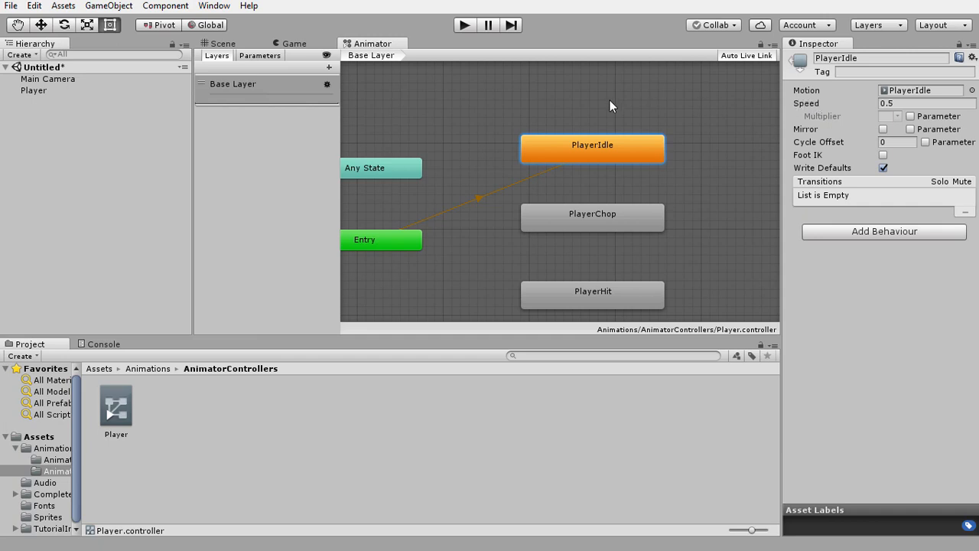
Assign the Player tag to the Player object in the scene
left_click(34, 92)
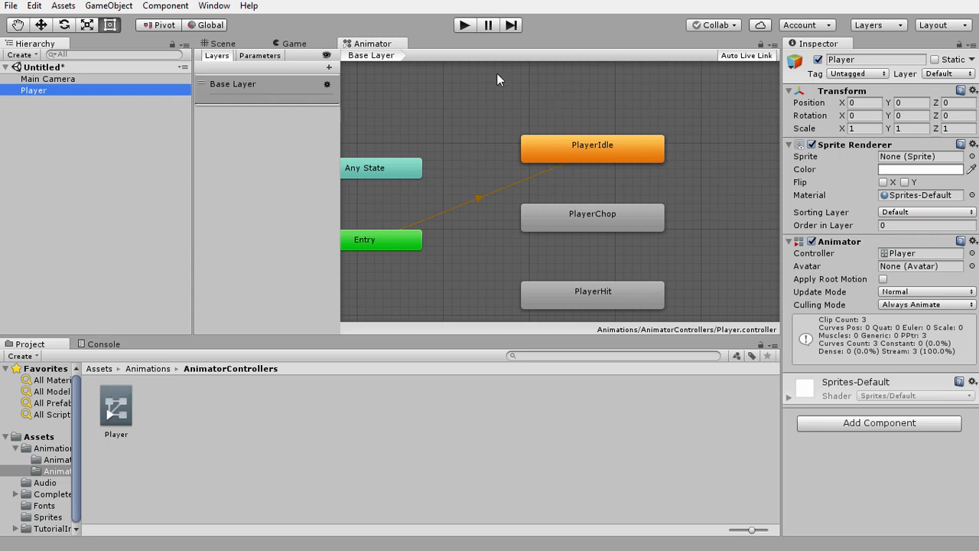
left_click(834, 73)
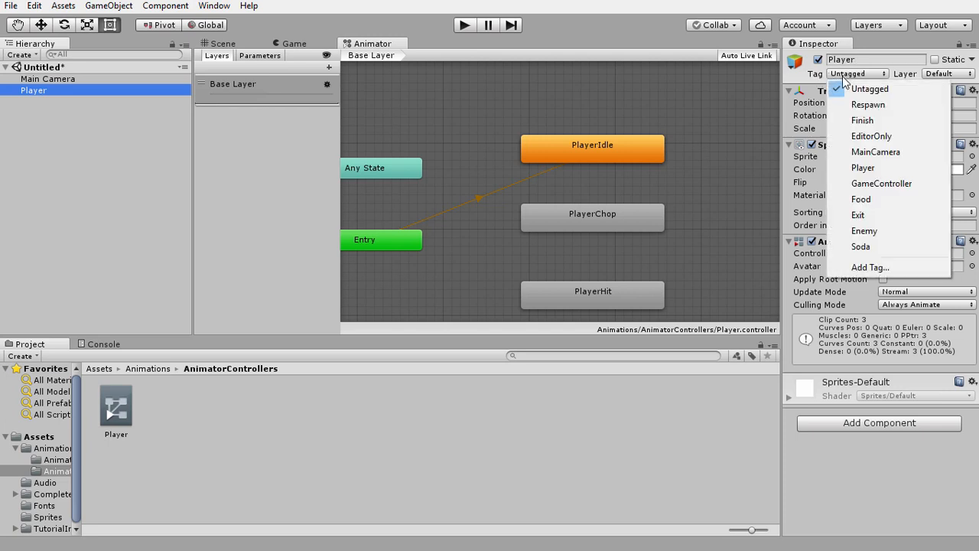
left_click(871, 170)
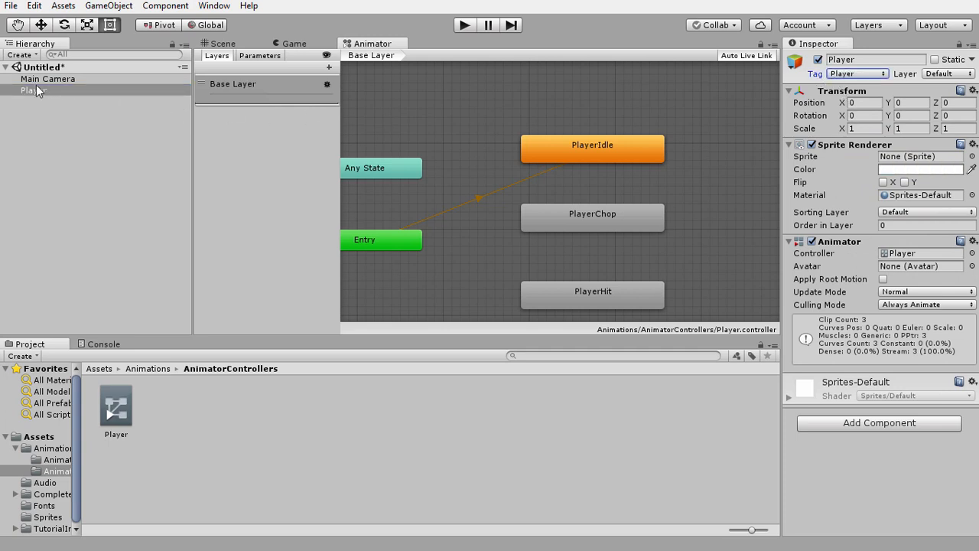
Set the Player object's layer to BlockingLayer and its Sprite Renderer sorting layer to Units
left_click(934, 74)
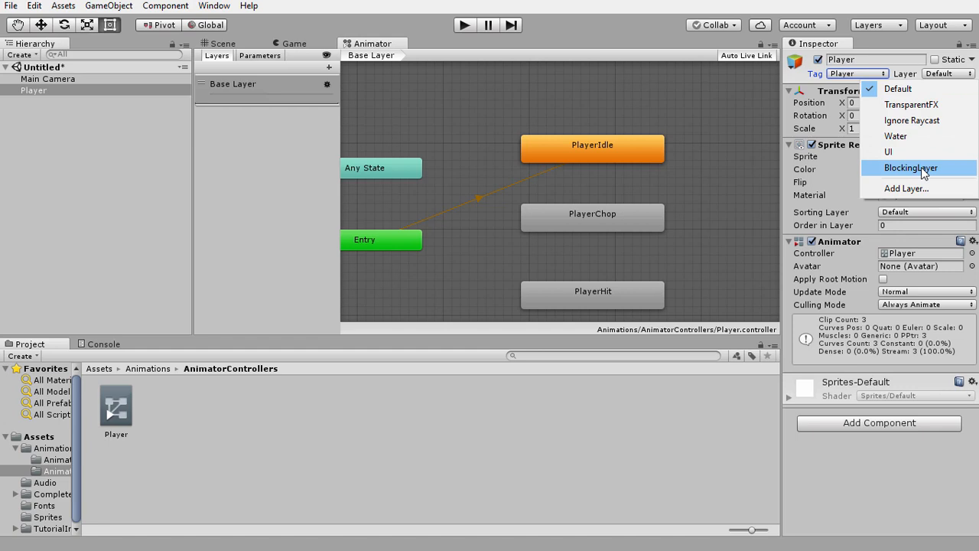
left_click(921, 167)
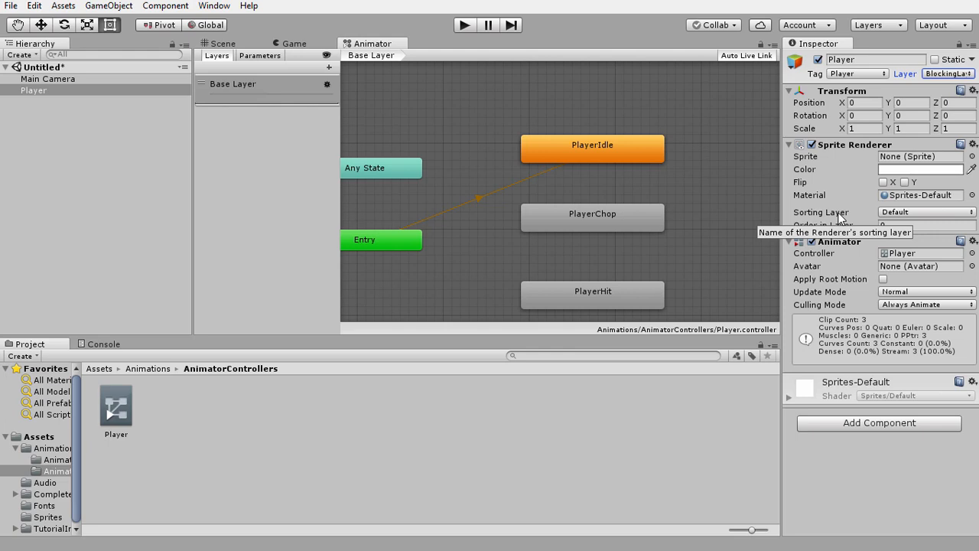
left_click(893, 214)
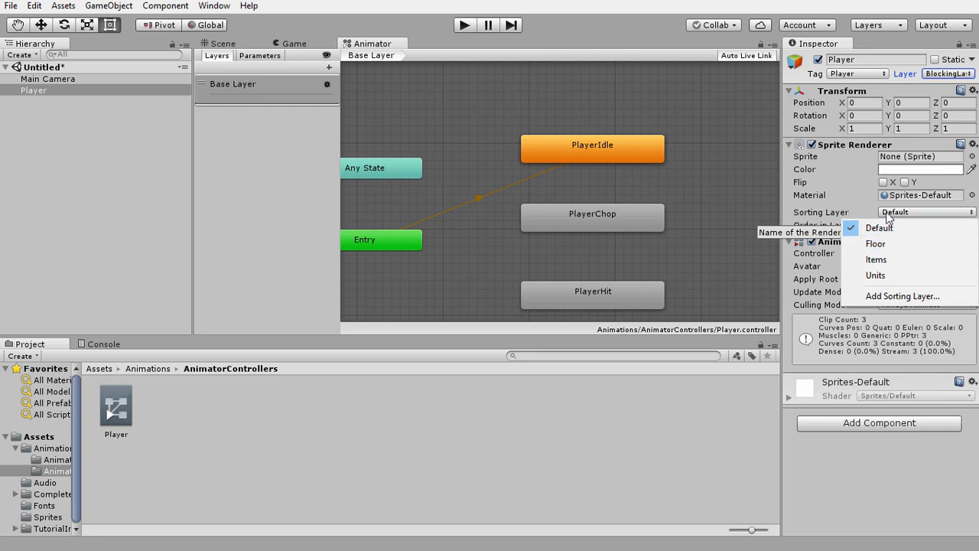
left_click(867, 276)
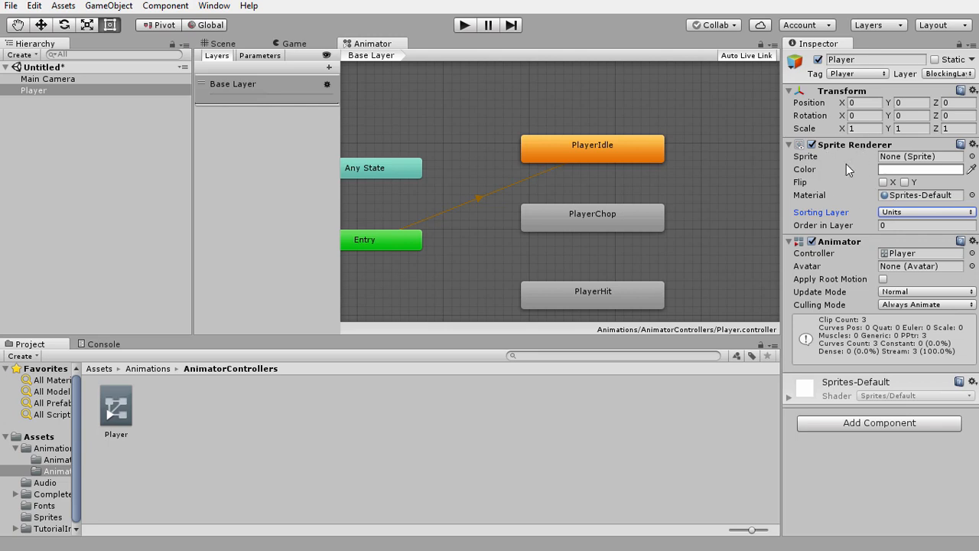
Run the game to check the Player's sprite and component values in a widened Inspector, and stop it
left_click(223, 44)
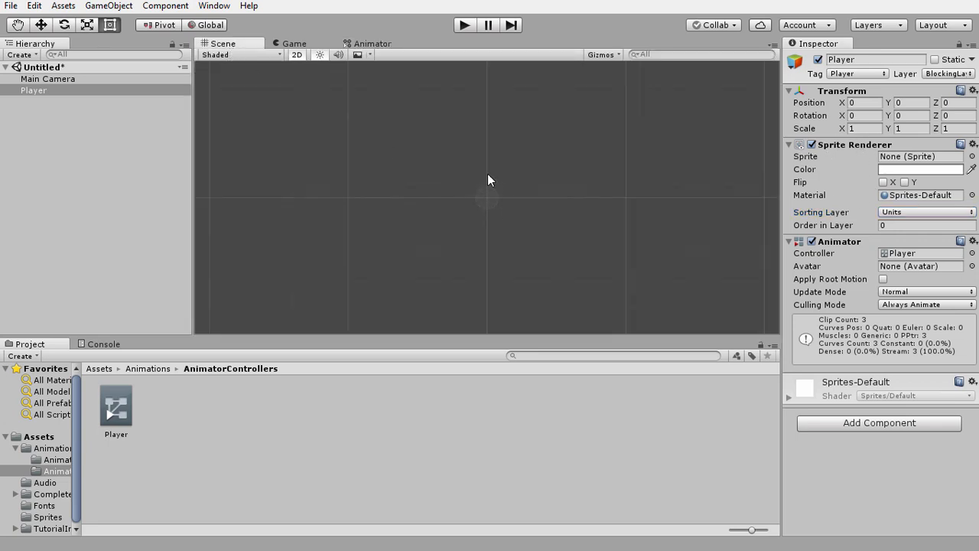
left_click(465, 25)
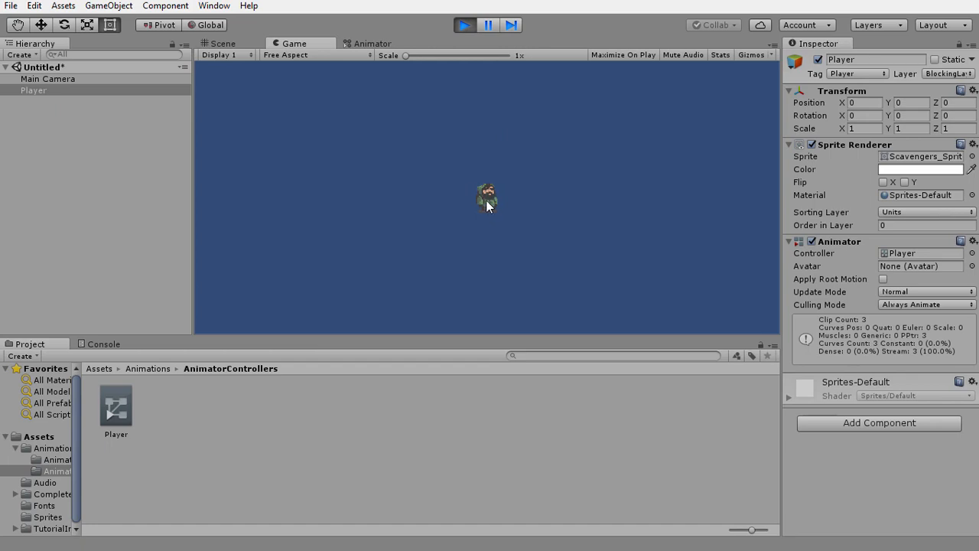
left_click_drag(781, 154, 701, 157)
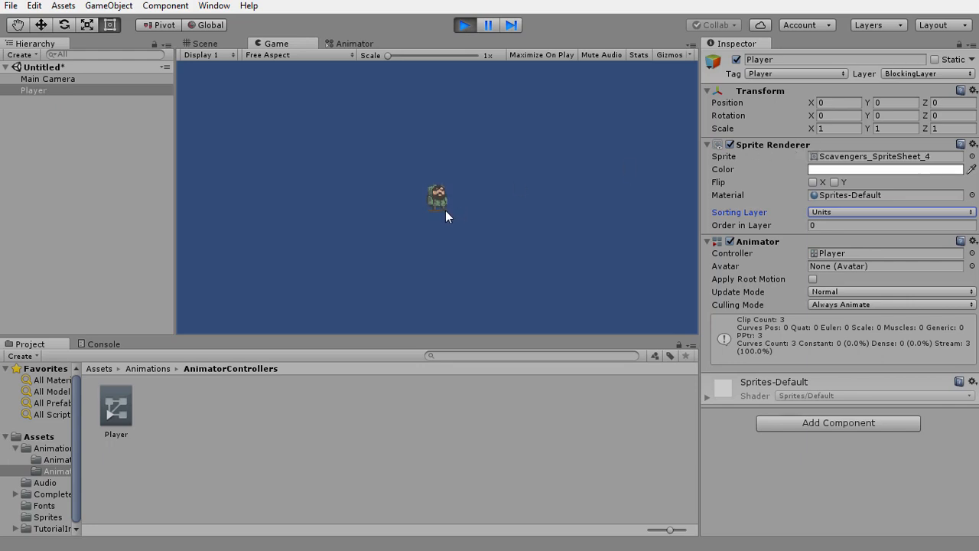
left_click(464, 25)
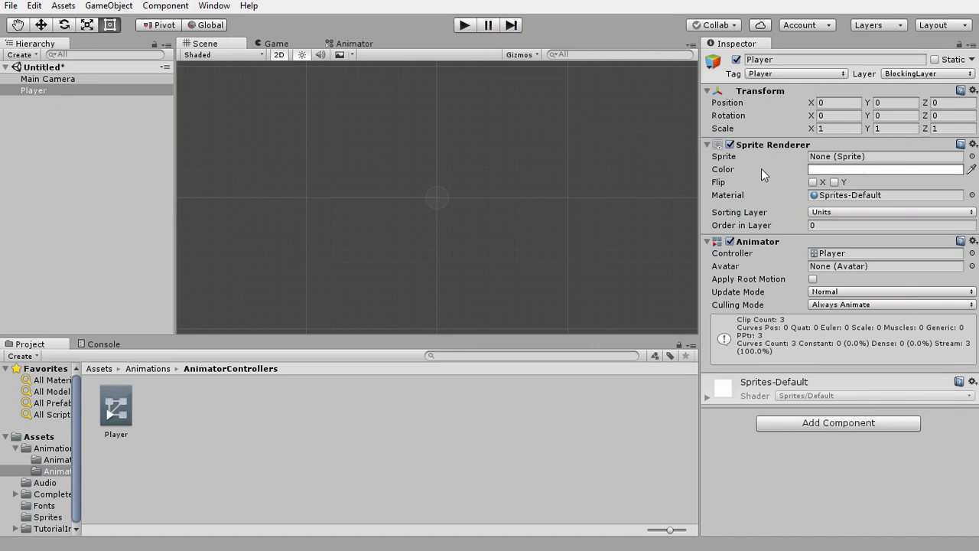
left_click_drag(701, 176, 747, 178)
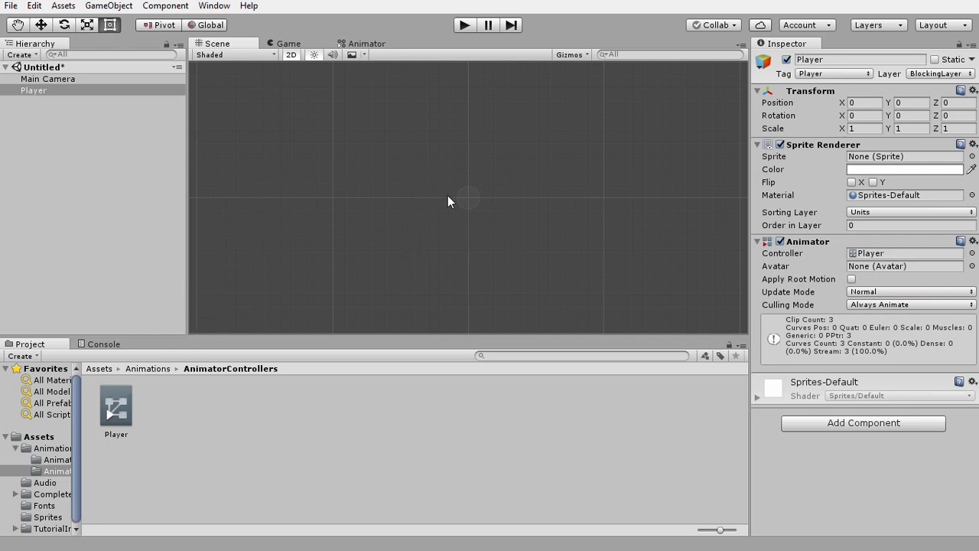
Assign the first green-coated character sprite from the Sprites folder to the Player's Sprite Renderer
left_click(46, 517)
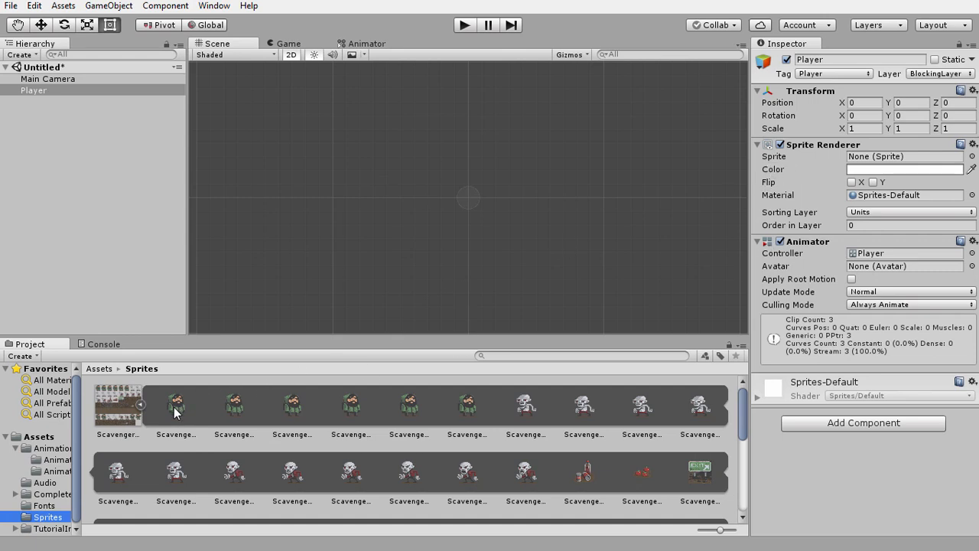
left_click_drag(179, 410, 868, 159)
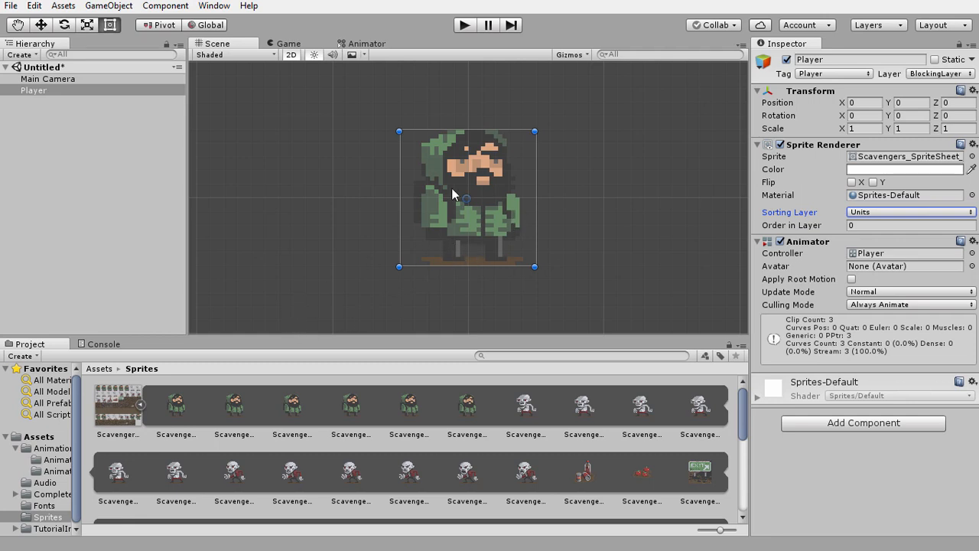
scroll(460, 188, "down", 2)
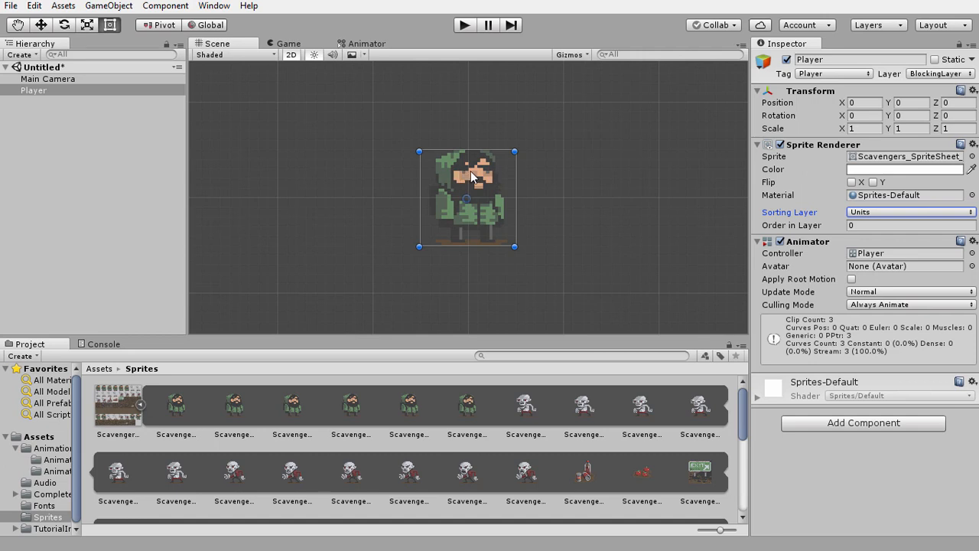
Add a Rigidbody 2D component to the Player object
left_click(863, 425)
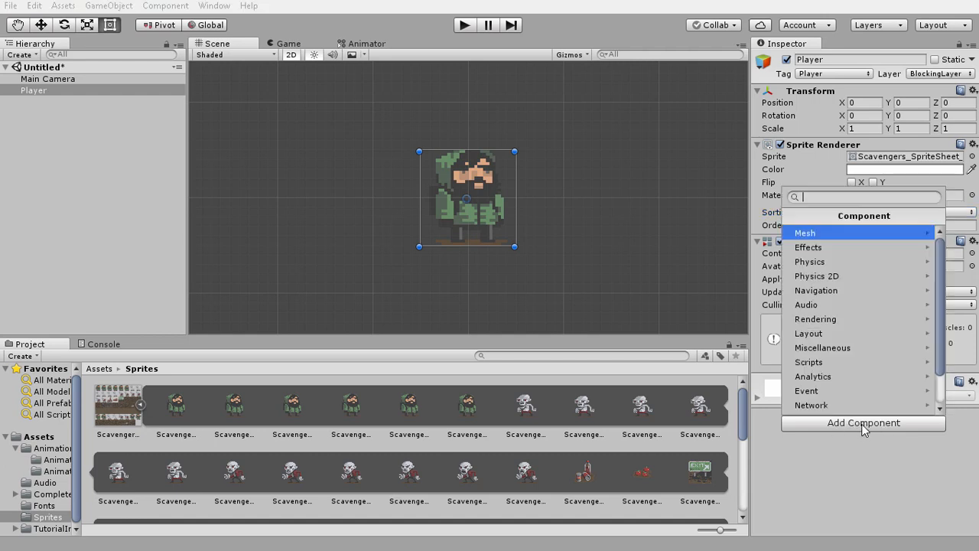
left_click(835, 282)
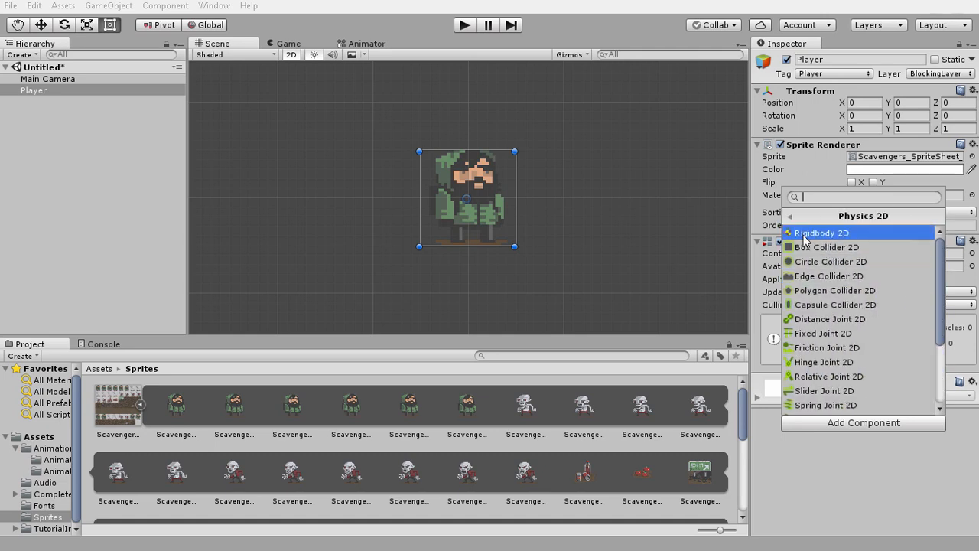
left_click(846, 238)
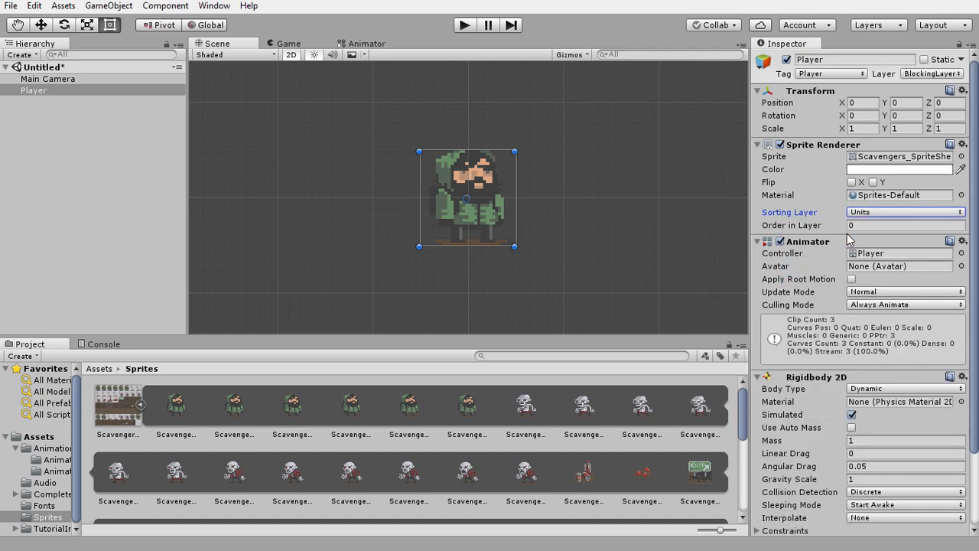
scroll(815, 257, "down", 3)
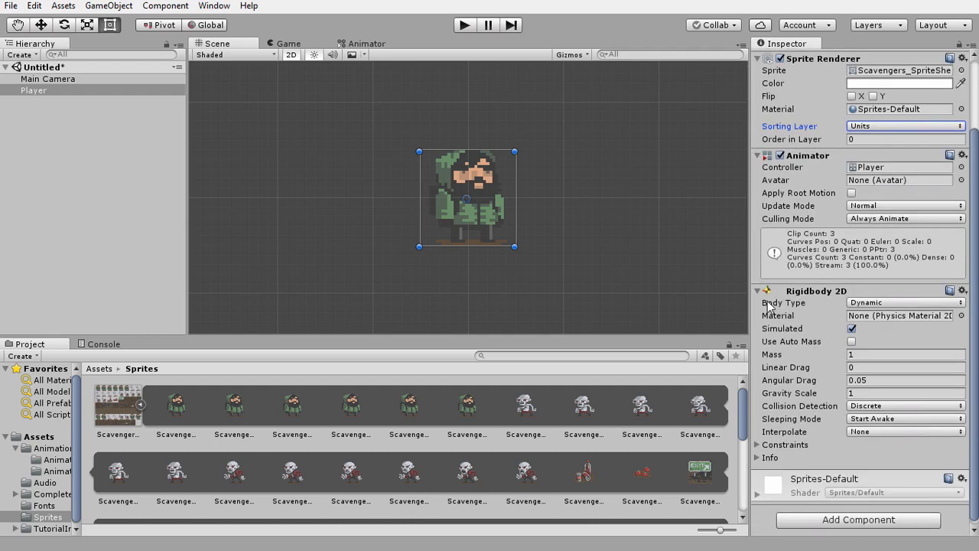
Check the Rigidbody 2D body type options, run the game to see how the Dynamic Player behaves, and return to the Scene view
left_click(868, 303)
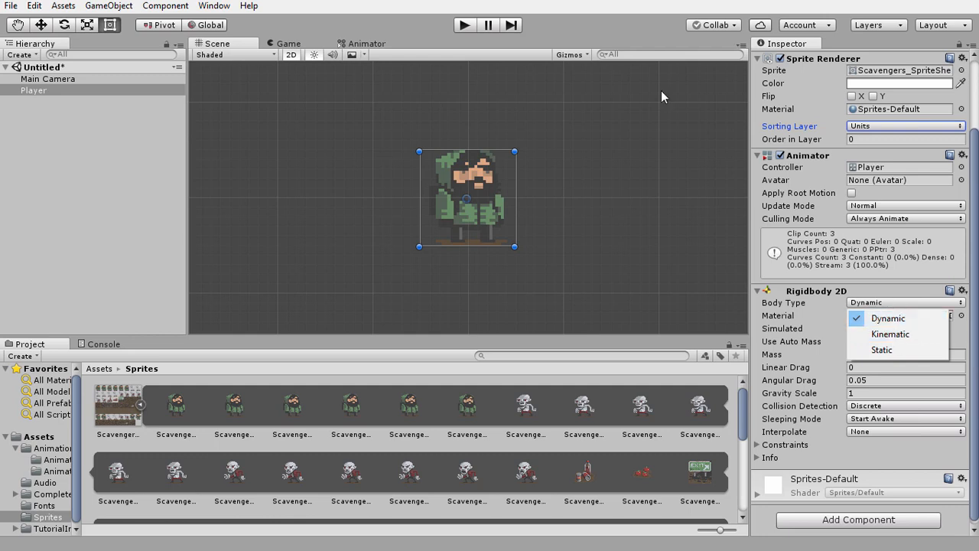
left_click(289, 44)
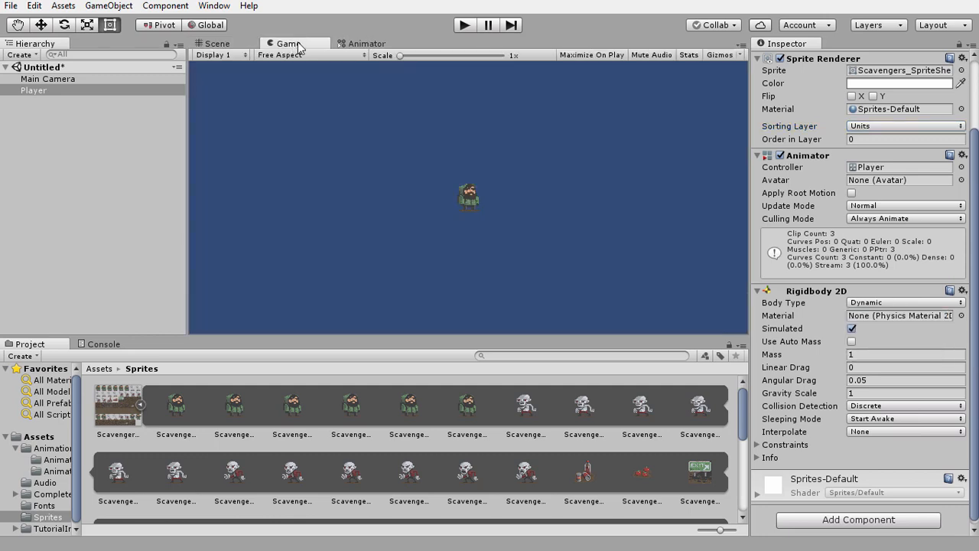
left_click(465, 25)
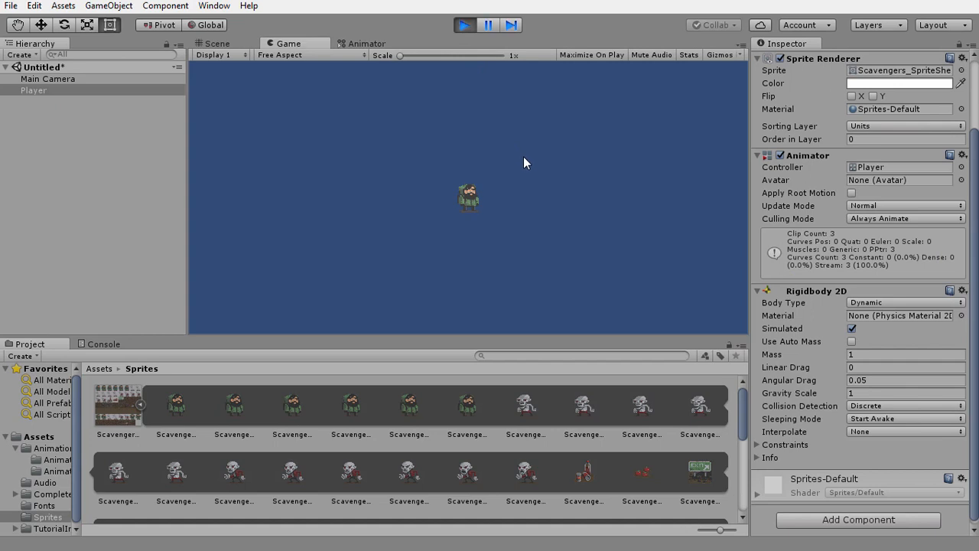
left_click(464, 25)
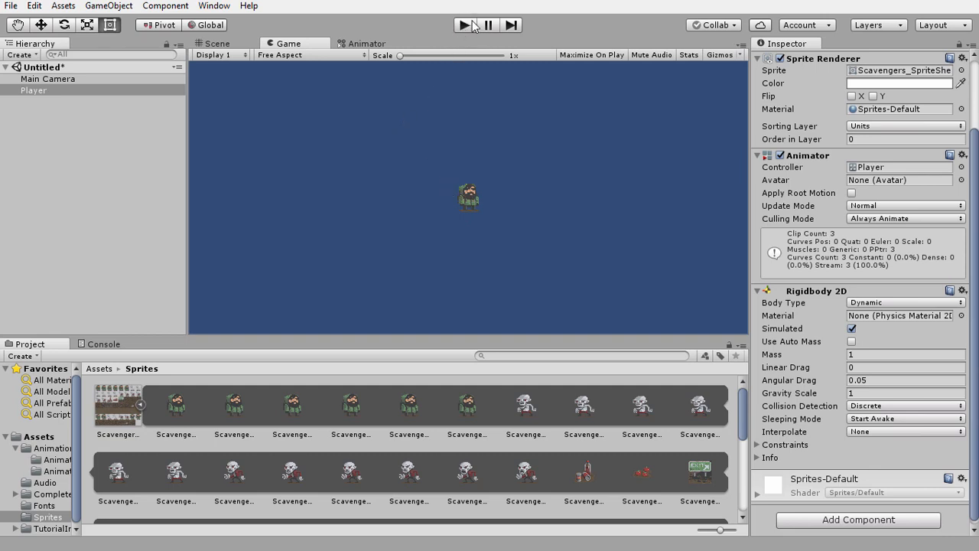
left_click(215, 43)
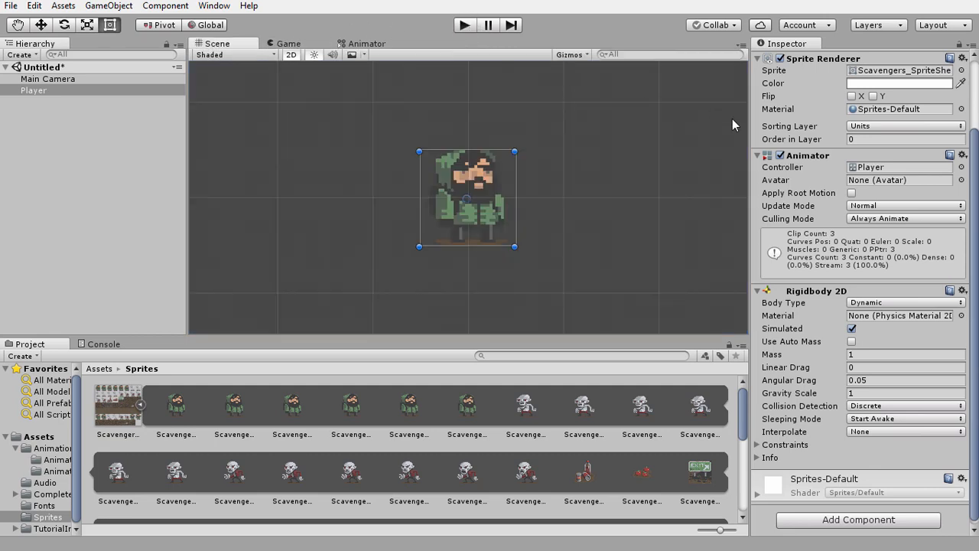
Set the Player's Rigidbody 2D body type to Kinematic and test it with a short game run
left_click(872, 302)
left_click(874, 332)
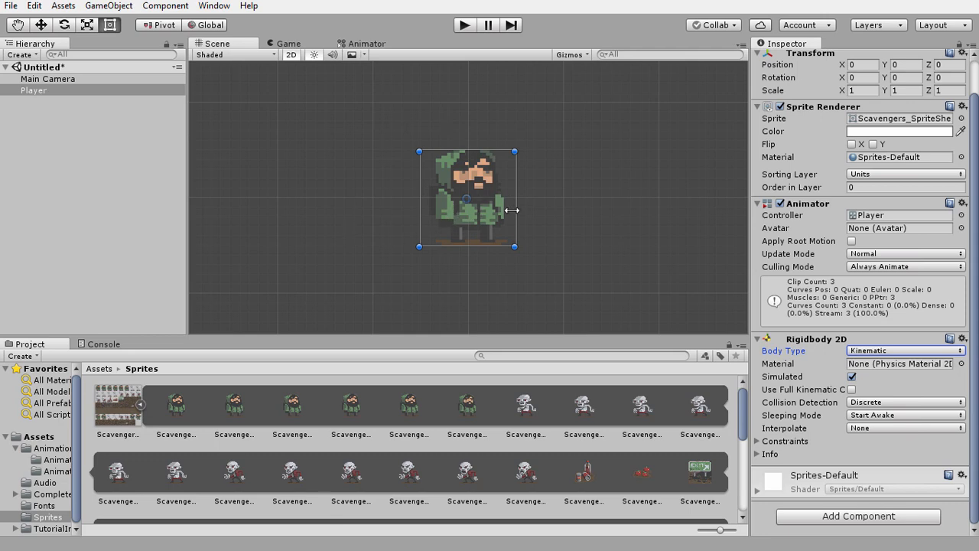
left_click(463, 25)
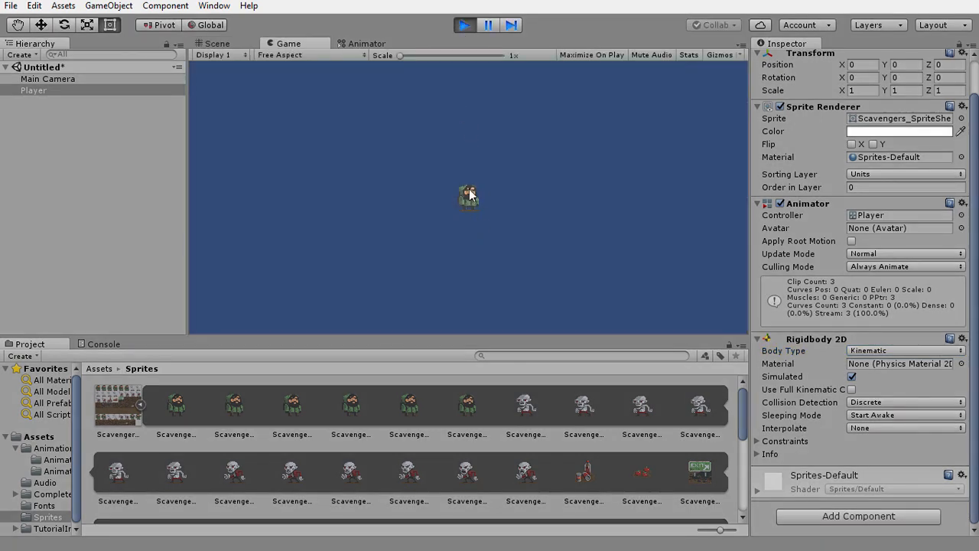
left_click(464, 25)
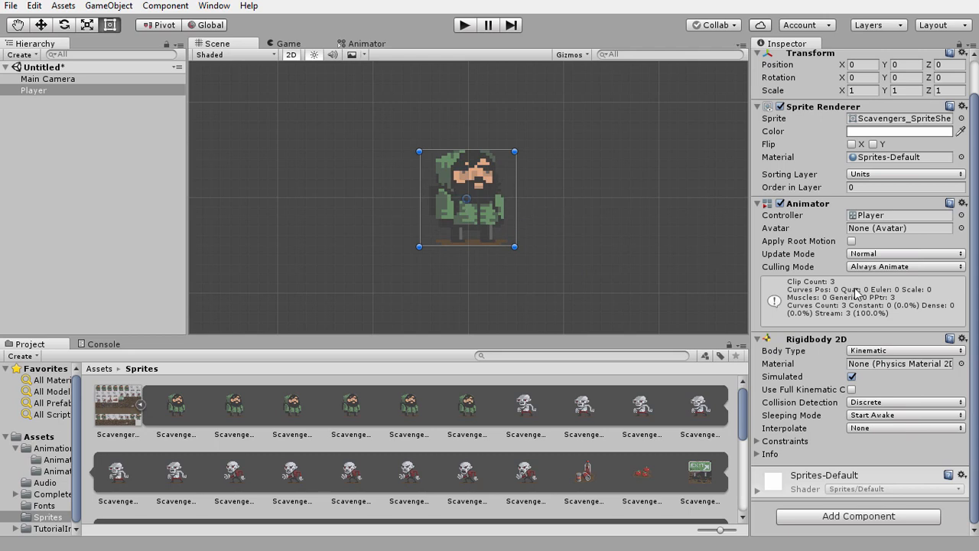
Add a Box Collider 2D component to the Player object
left_click(846, 521)
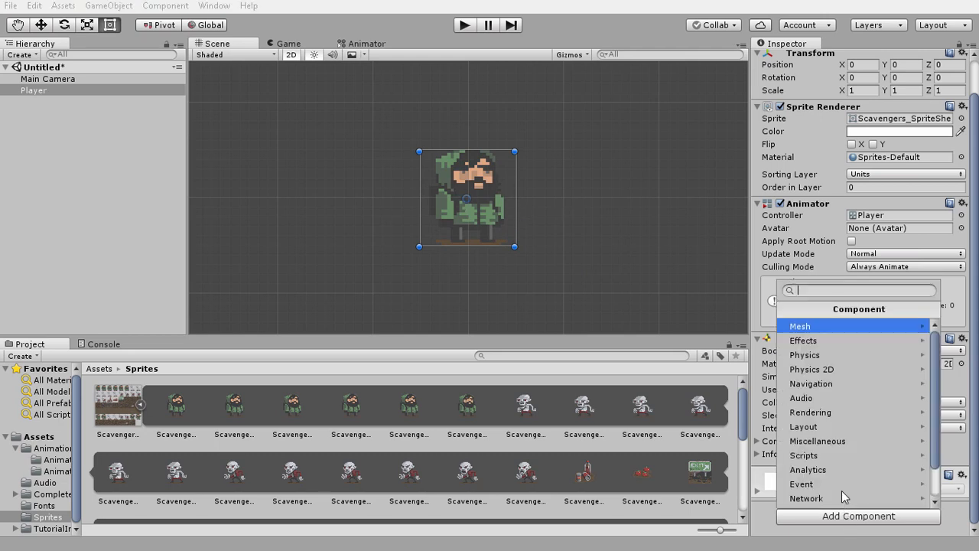
left_click(816, 371)
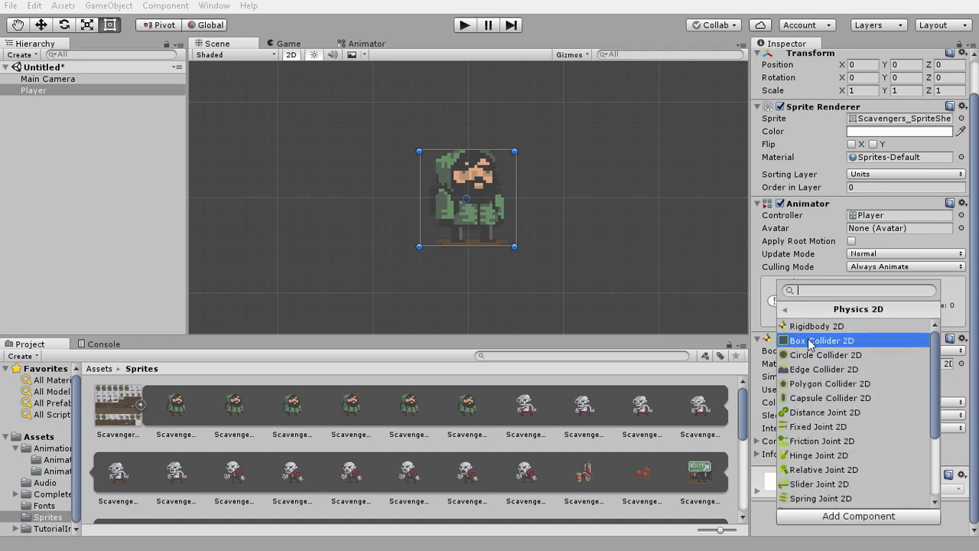
left_click(846, 341)
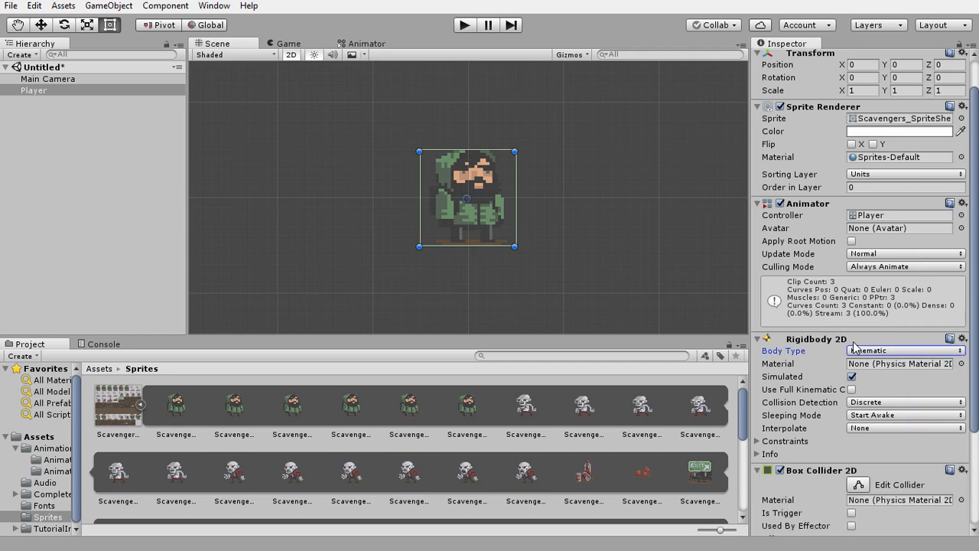
Set the size of the Player's Box Collider 2D to 0.9 in X and 0.9 in Y
scroll(817, 287, "down", 4)
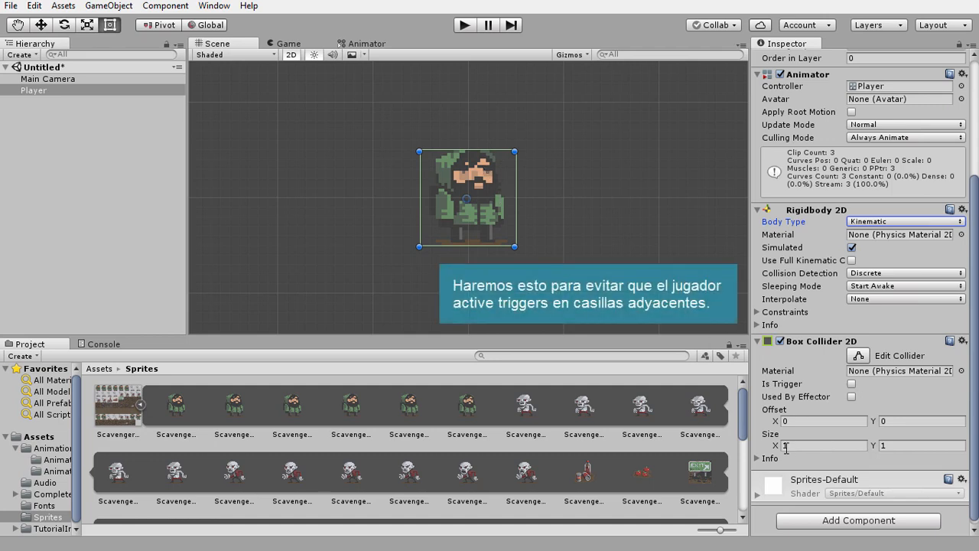
left_click_drag(788, 446, 769, 446)
type("0.9")
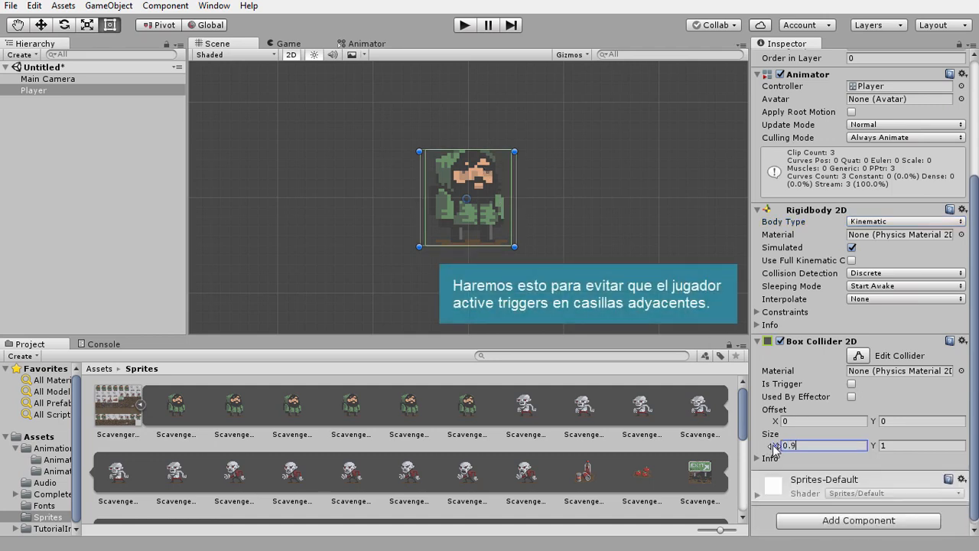
key("Tab")
type("0")
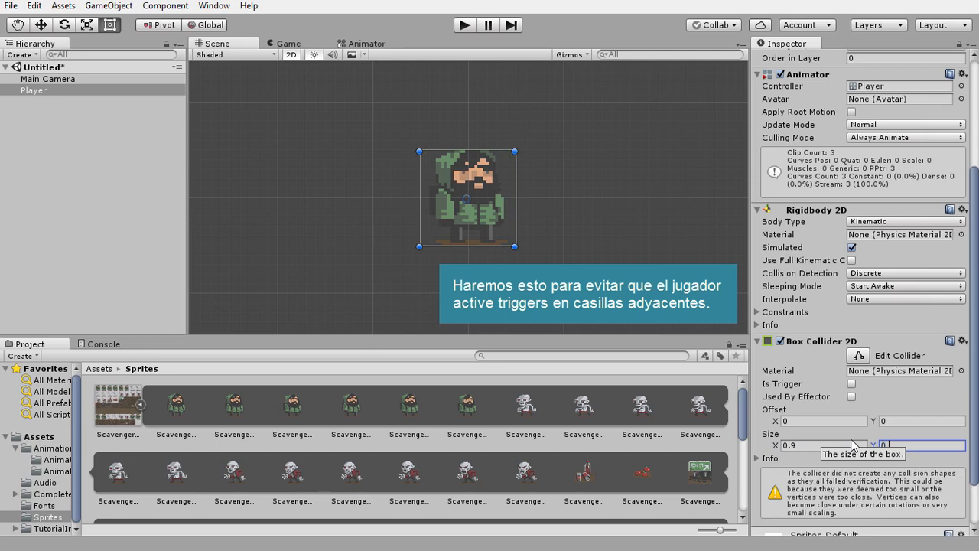
type(".9")
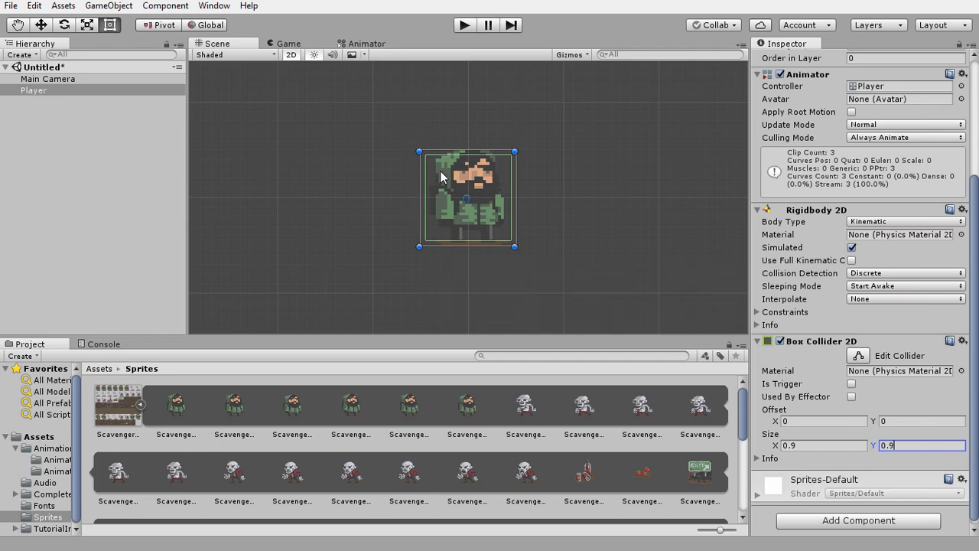
Create a new folder named Prefabs in the project's Assets folder
left_click(40, 436)
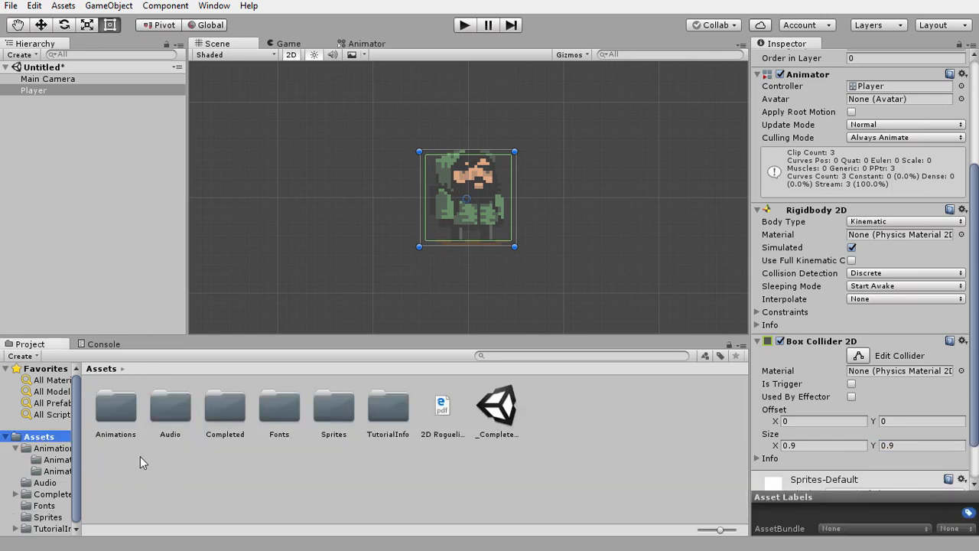
right_click(137, 462)
mouse_move(204, 202)
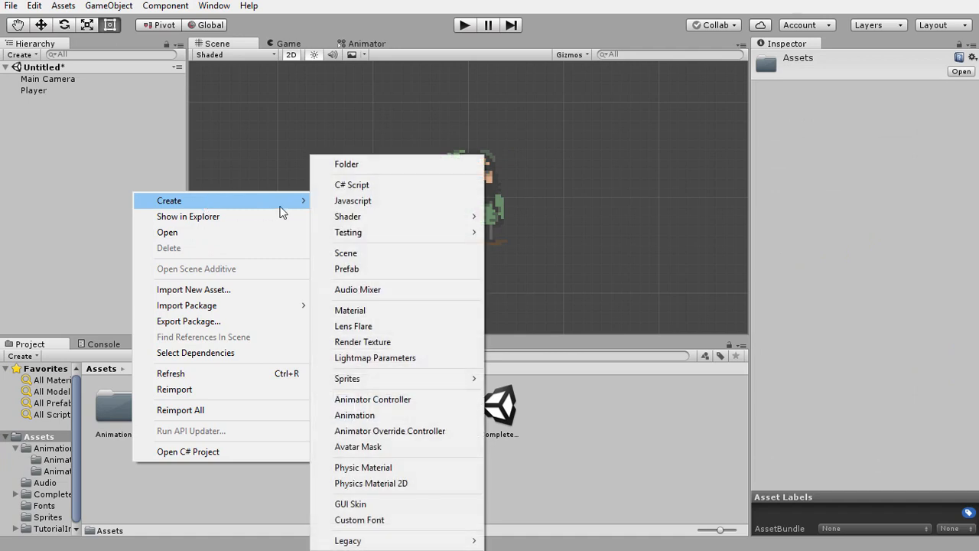
left_click(350, 166)
type("P")
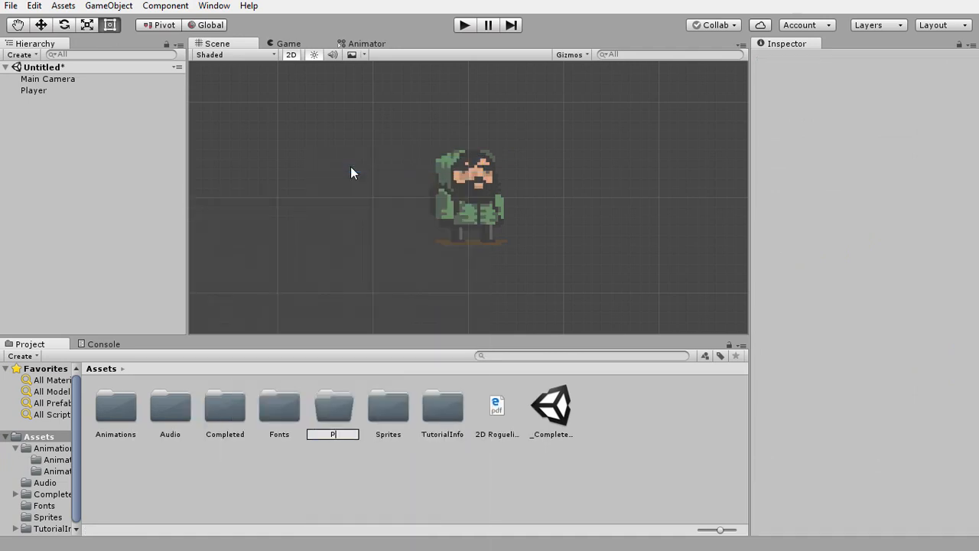
type("refabs")
key("Return")
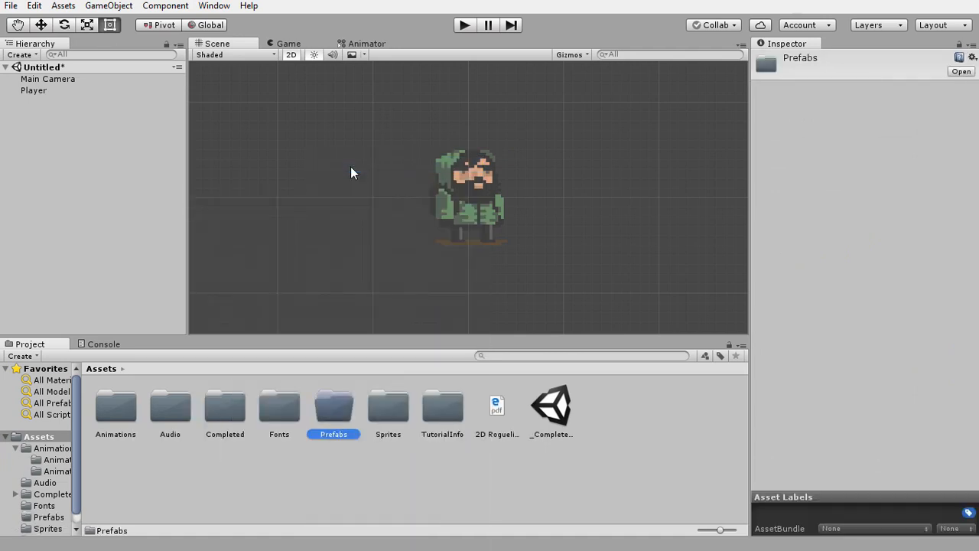
Store the Player object as a prefab in the Prefabs folder and delete its instance from the scene
double_click(327, 402)
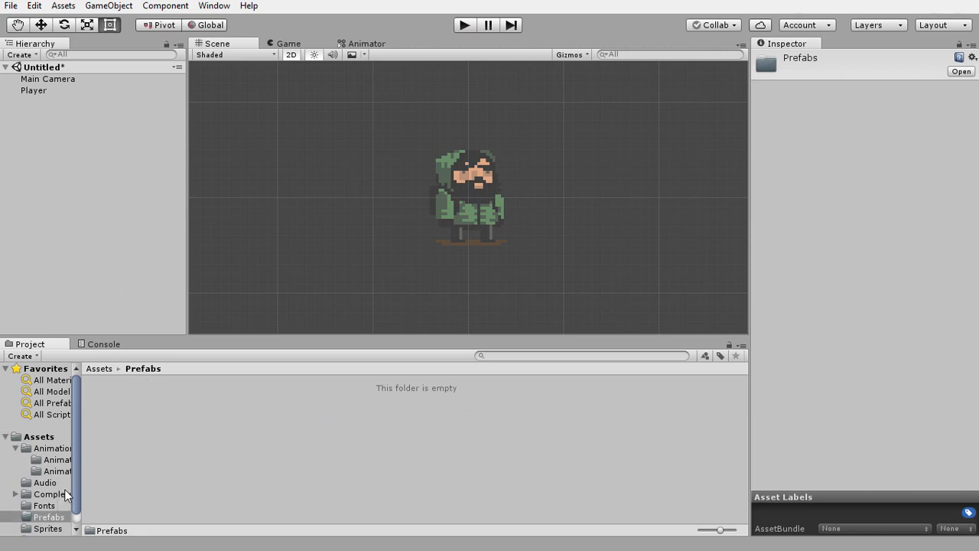
left_click(35, 91)
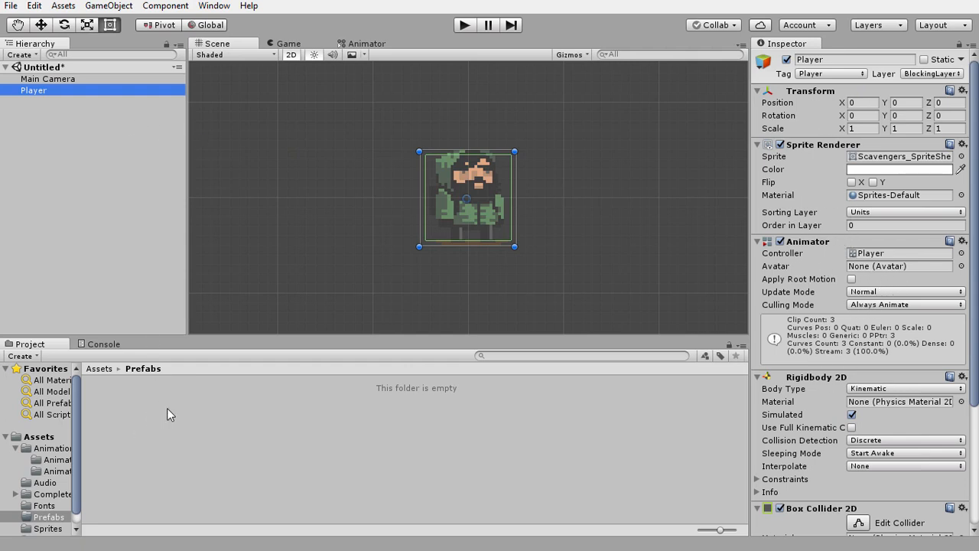
left_click_drag(35, 93, 149, 449)
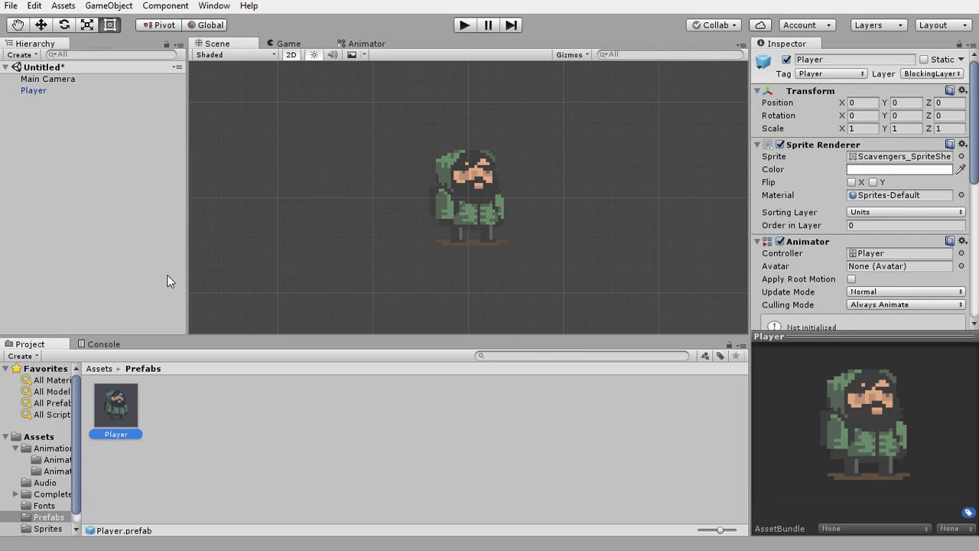
left_click(47, 89)
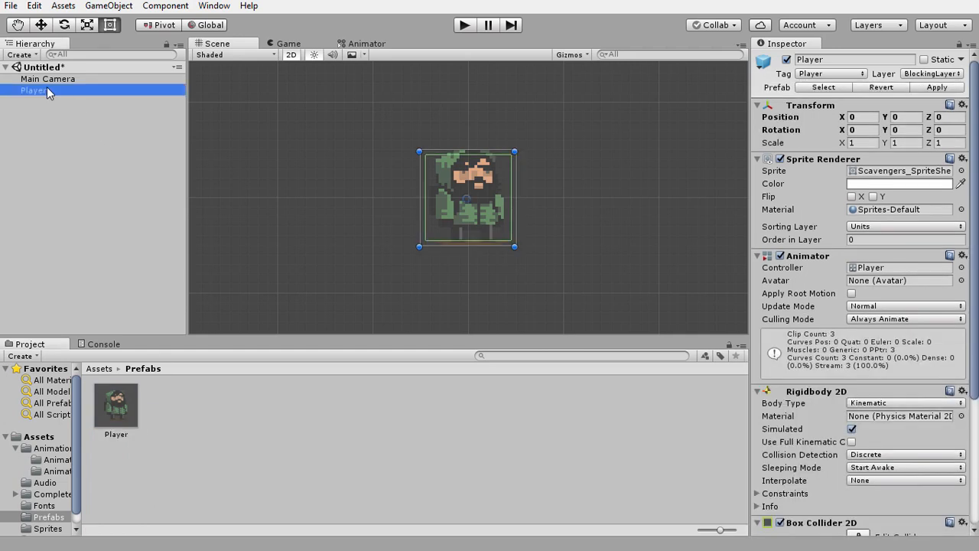
key("Delete")
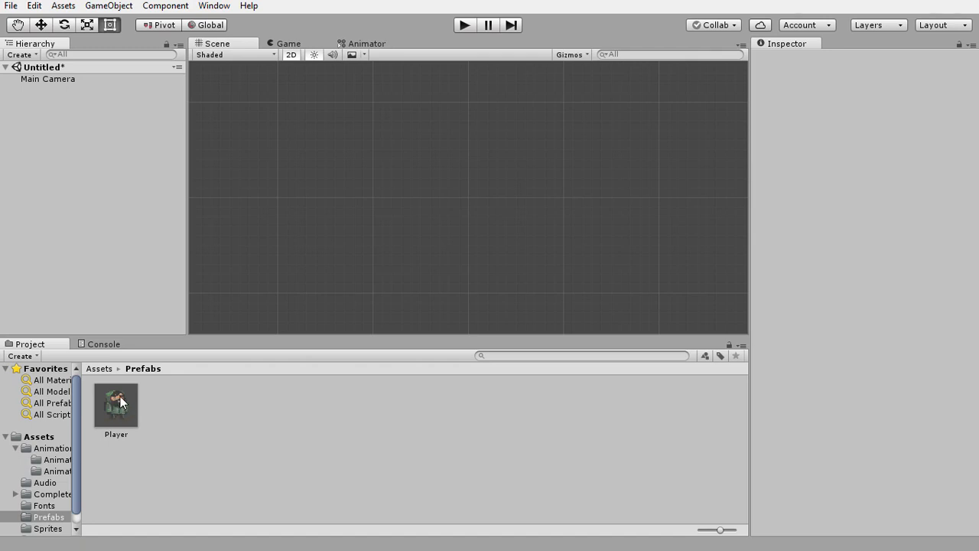
Create an empty game object in the scene and name it Enemy1
right_click(50, 114)
left_click(94, 231)
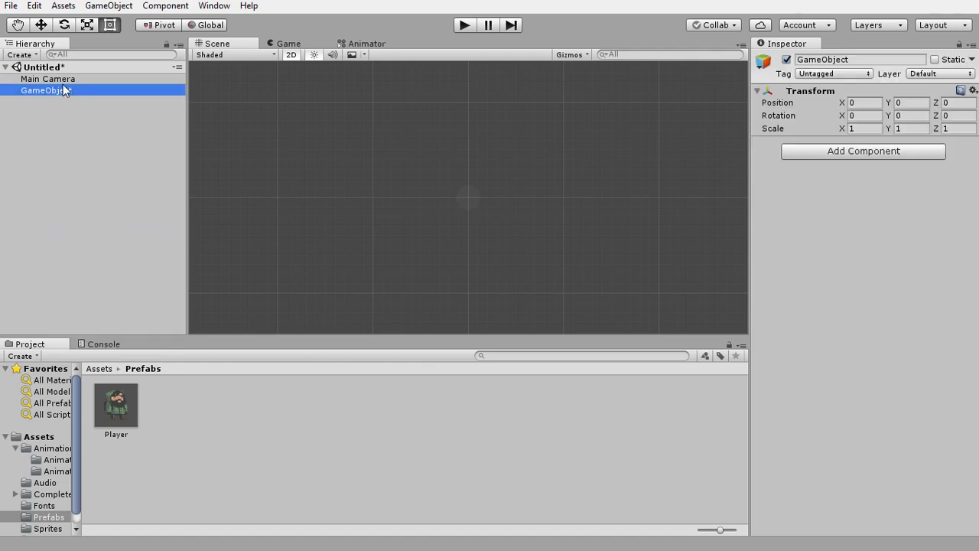
left_click(66, 90)
type("Ene")
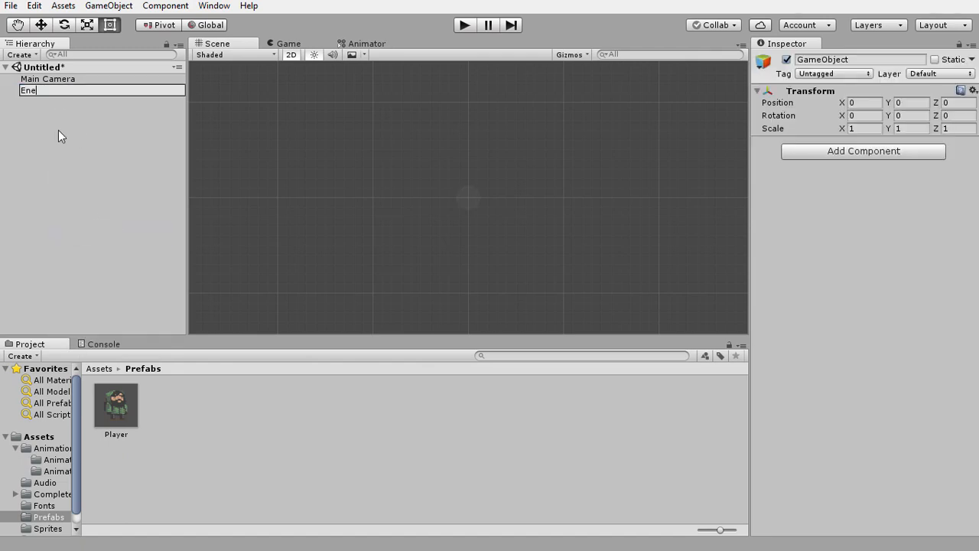
type("my1")
key("Return")
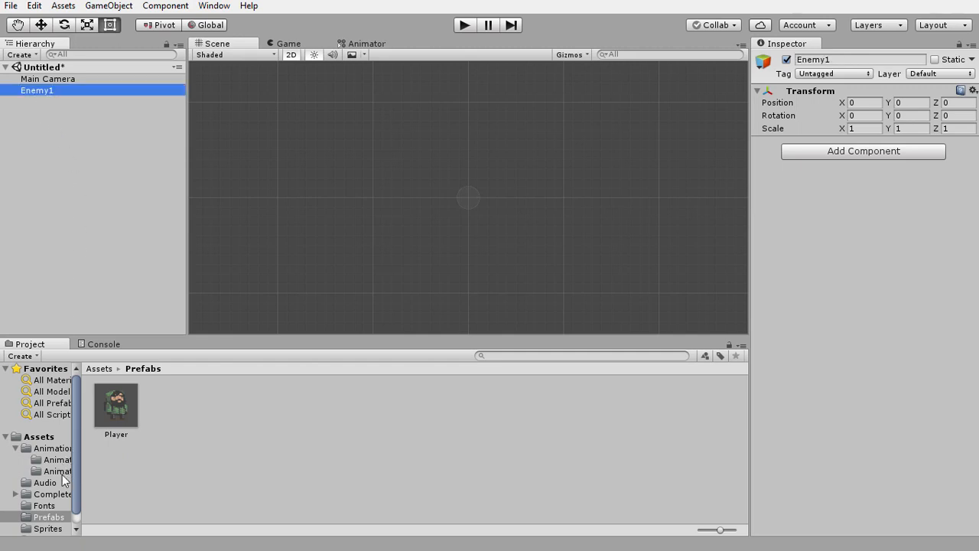
Start a new animation on Enemy1 from the six idle sprites of the first zombie in the Sprites folder
left_click(48, 528)
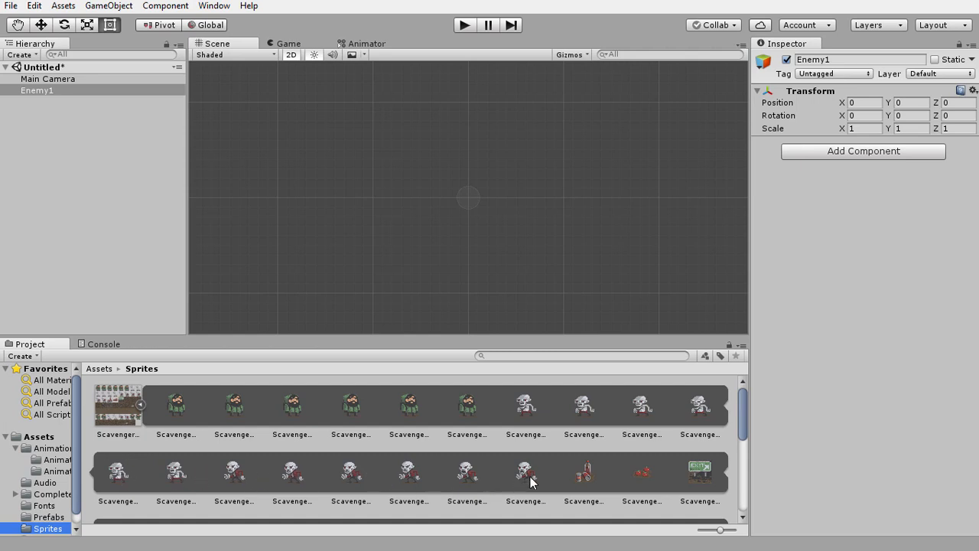
left_click(526, 405)
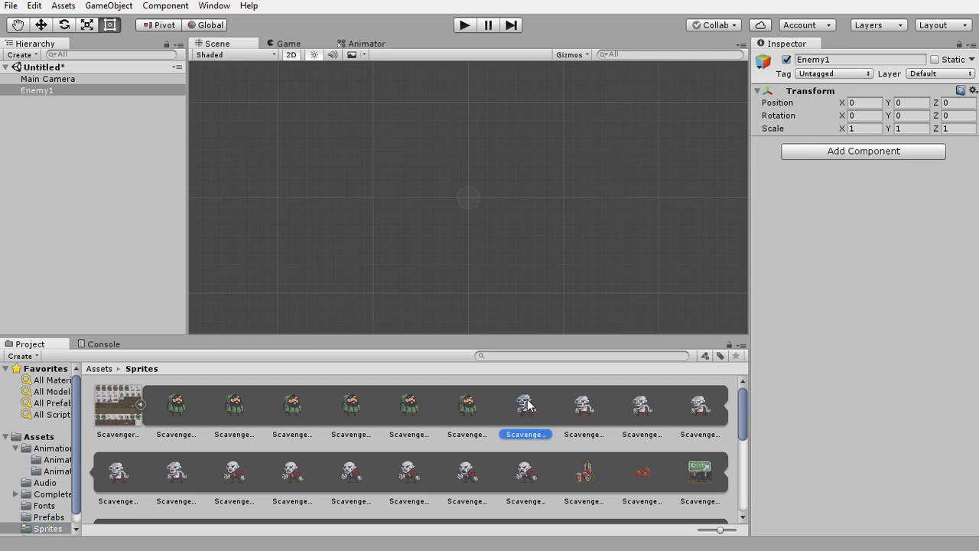
left_click(176, 474, "shift")
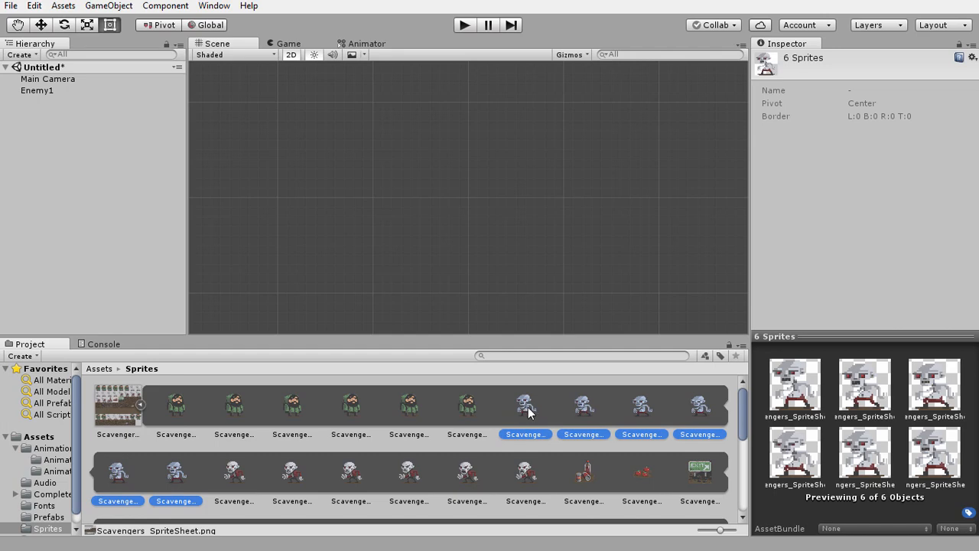
left_click_drag(528, 411, 46, 89)
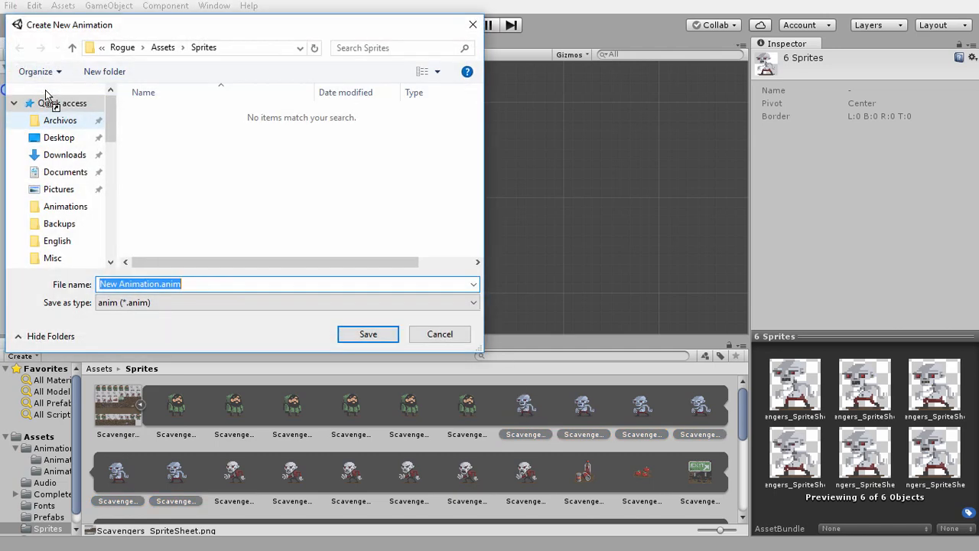
Save the new animation as Enemy1Idle.anim in the Animations subfolder of Assets/Animations
left_click(163, 48)
double_click(169, 113)
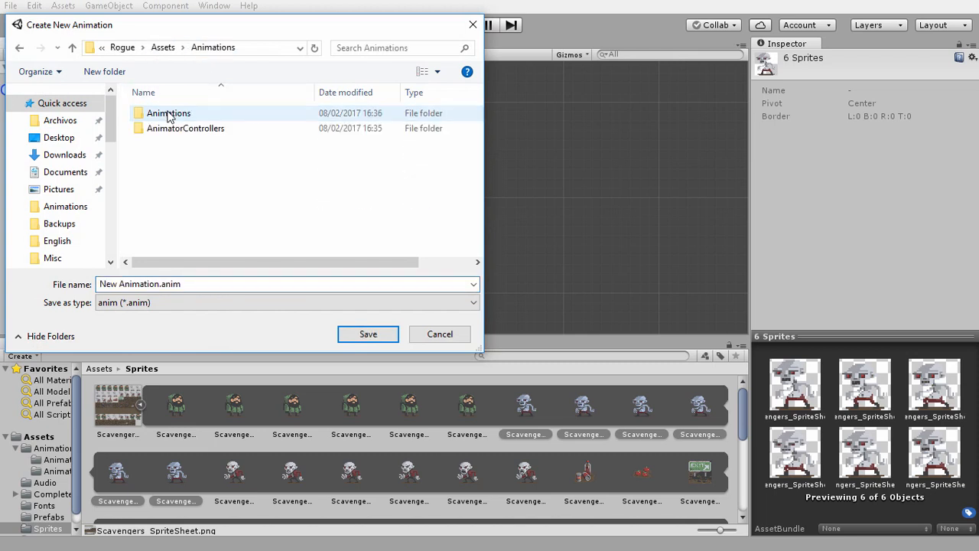
left_click(168, 113)
double_click(168, 113)
left_click(158, 283)
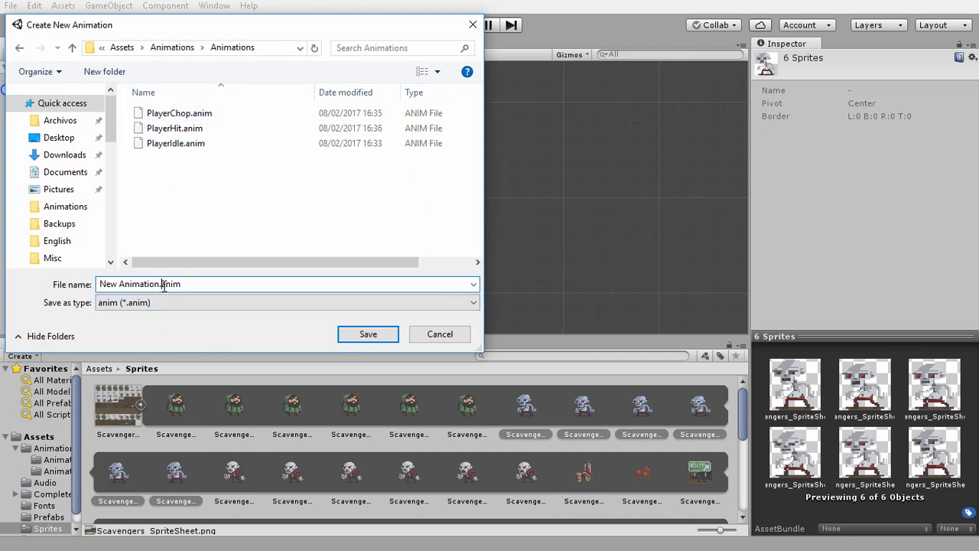
left_click_drag(134, 279, 60, 280)
type("Enemy1")
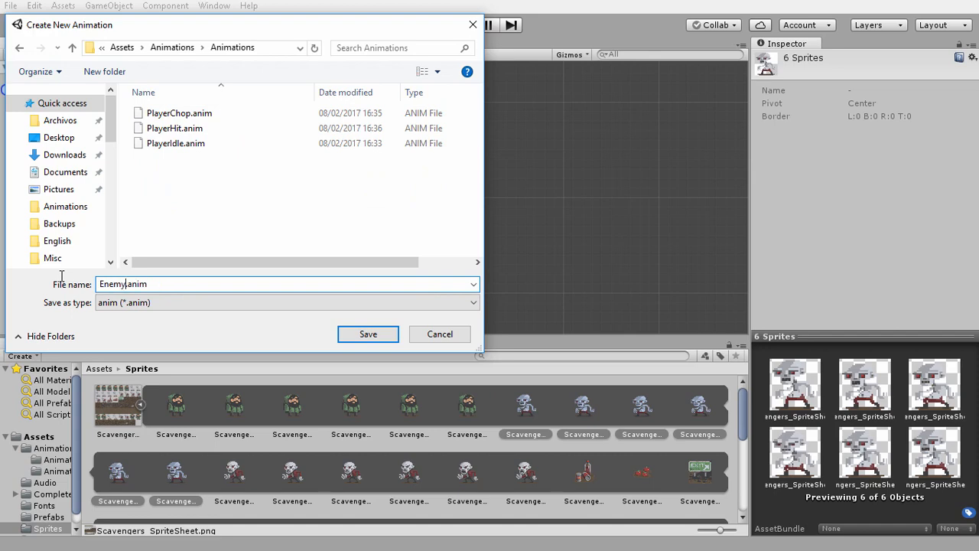
type("Idle")
key("Return")
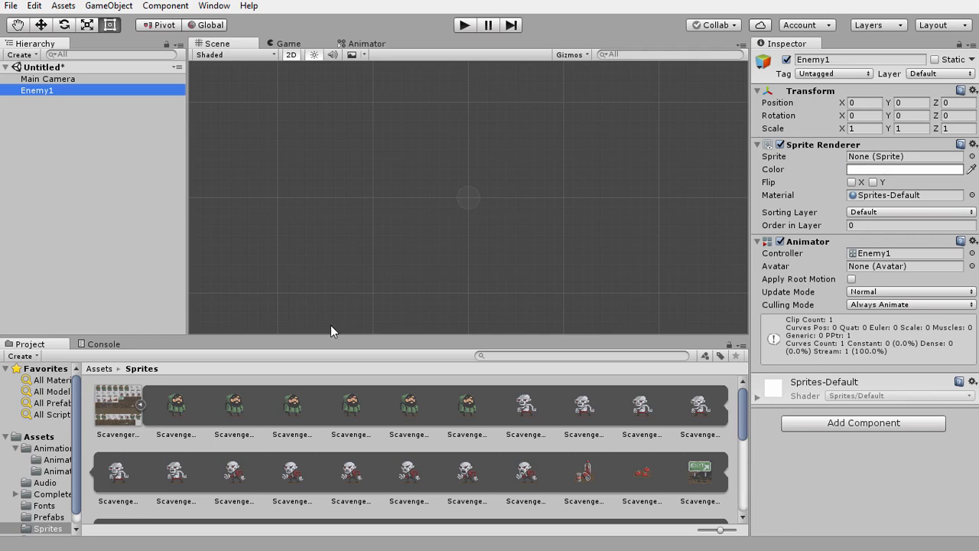
Assign the first zombie idle sprite to Enemy1's Sprite Renderer and move the Enemy1 animator controller into the AnimatorControllers folder
left_click_drag(527, 409, 866, 165)
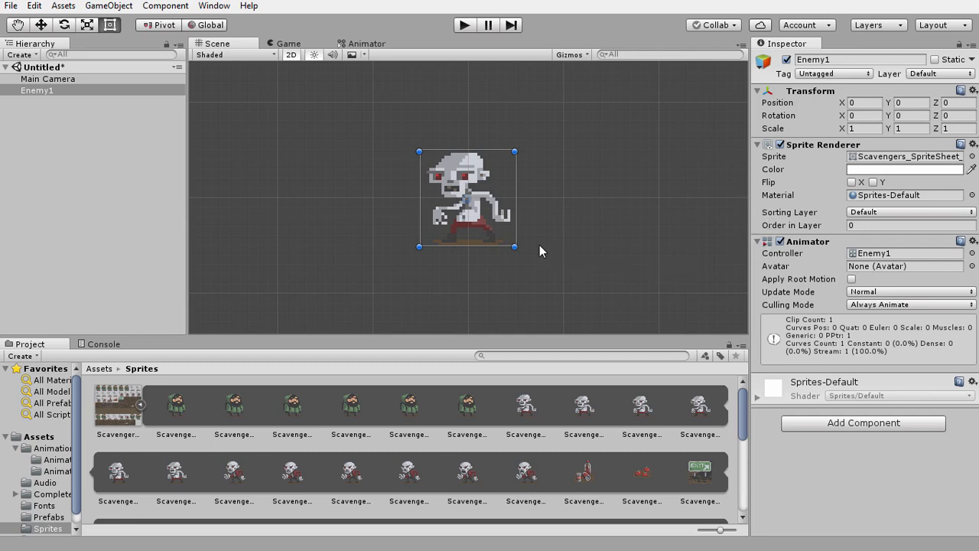
left_click(55, 460)
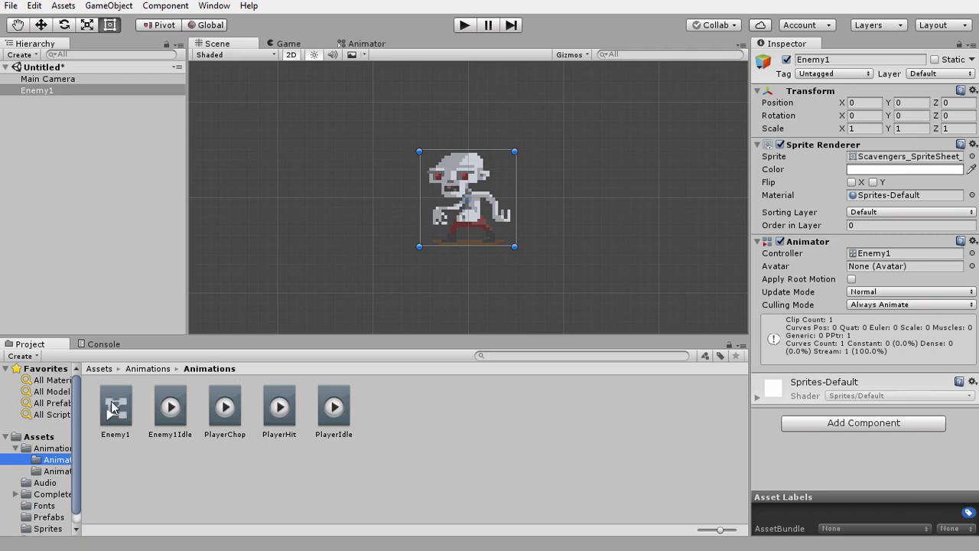
left_click_drag(118, 413, 54, 475)
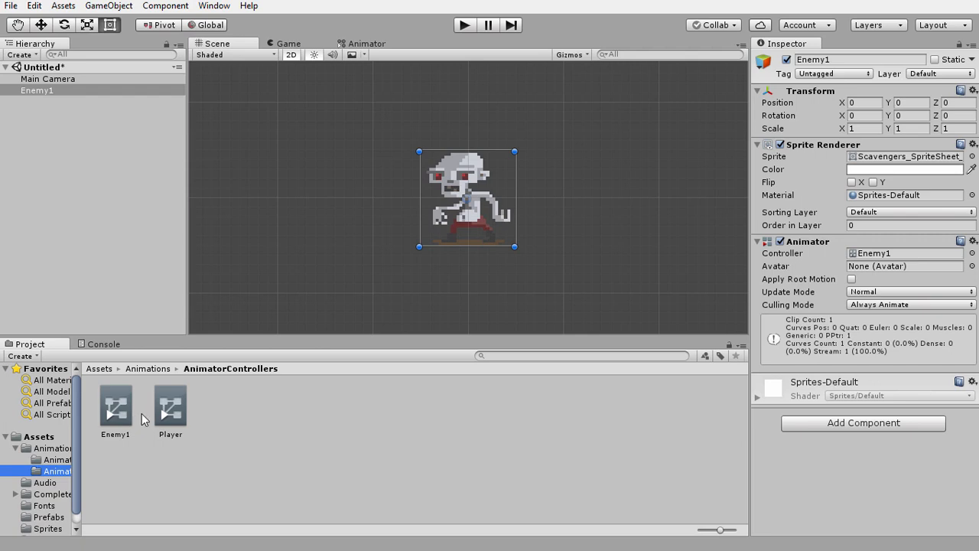
Start another animation on Enemy1 from the first zombie's two attack sprites in the Scavengers sprite sheet
left_click(48, 528)
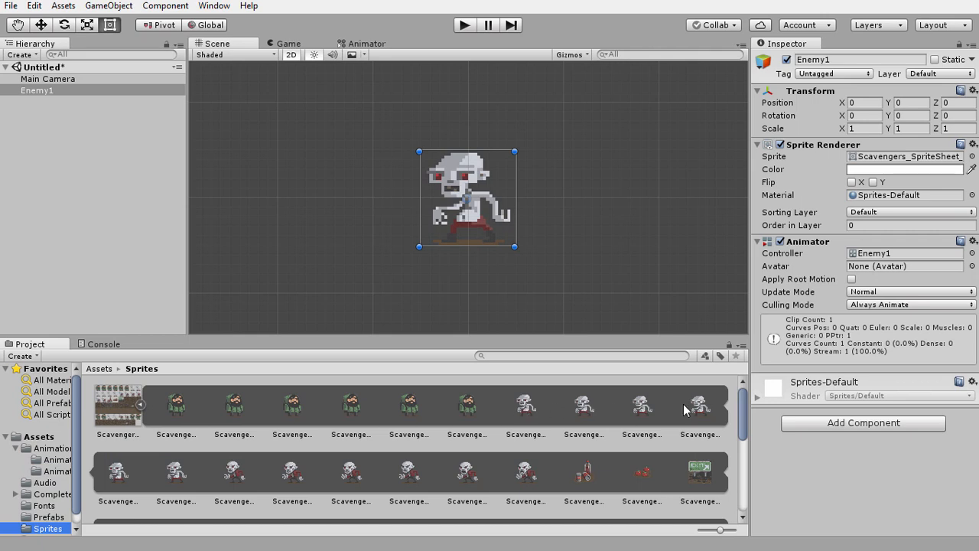
left_click_drag(737, 406, 754, 467)
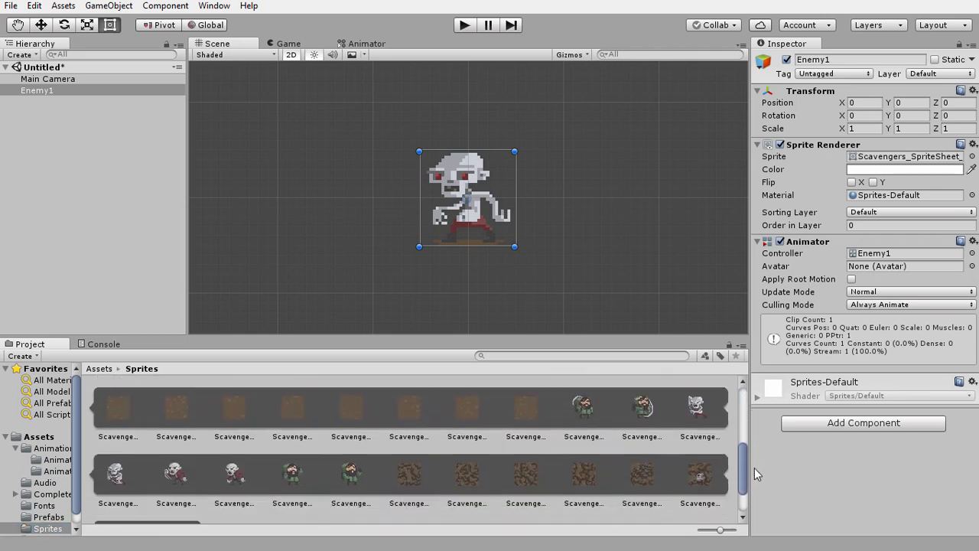
left_click(718, 411)
left_click(116, 475)
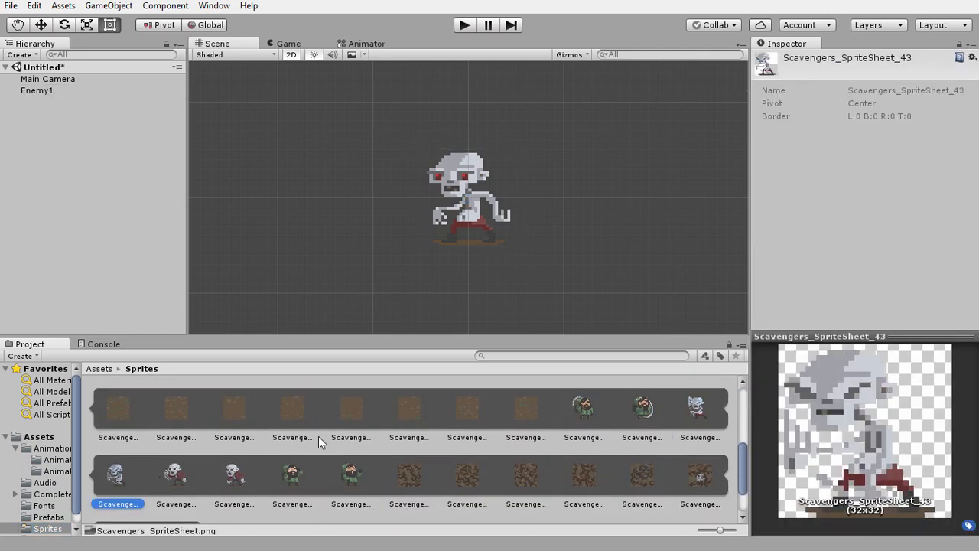
left_click(673, 410)
left_click(116, 476)
left_click(695, 409)
left_click(118, 478, "ctrl")
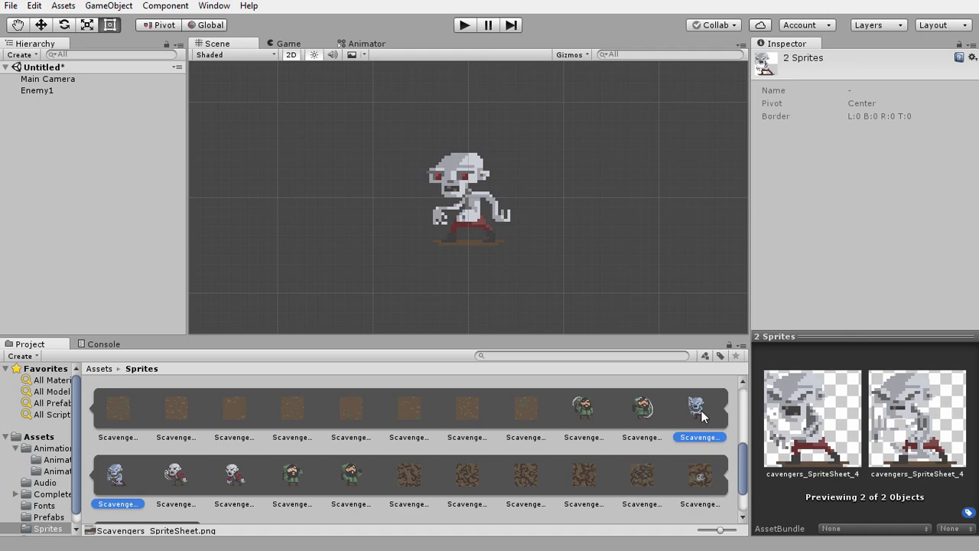
left_click_drag(700, 409, 48, 98)
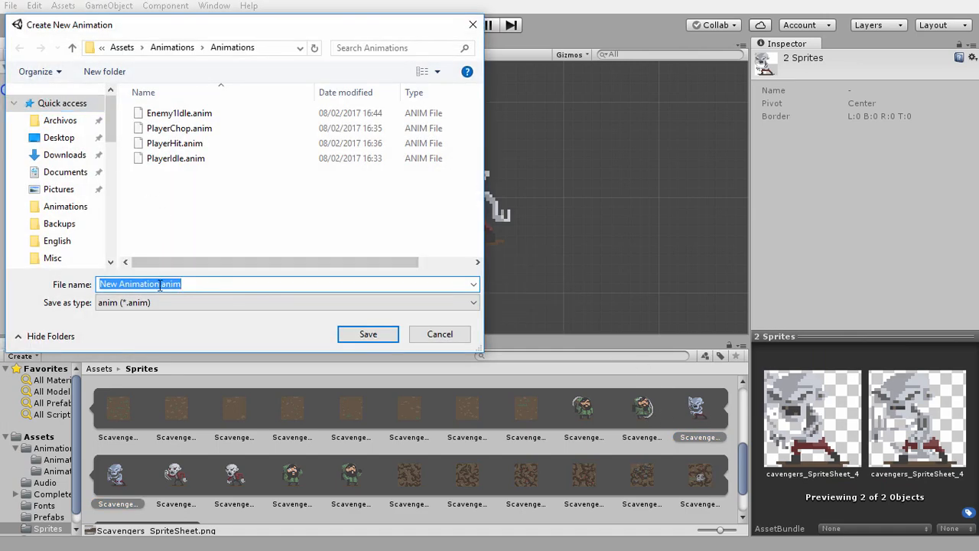
Save the attack animation as Enemy1Attack.anim alongside the other animation clips
type("Enemy2")
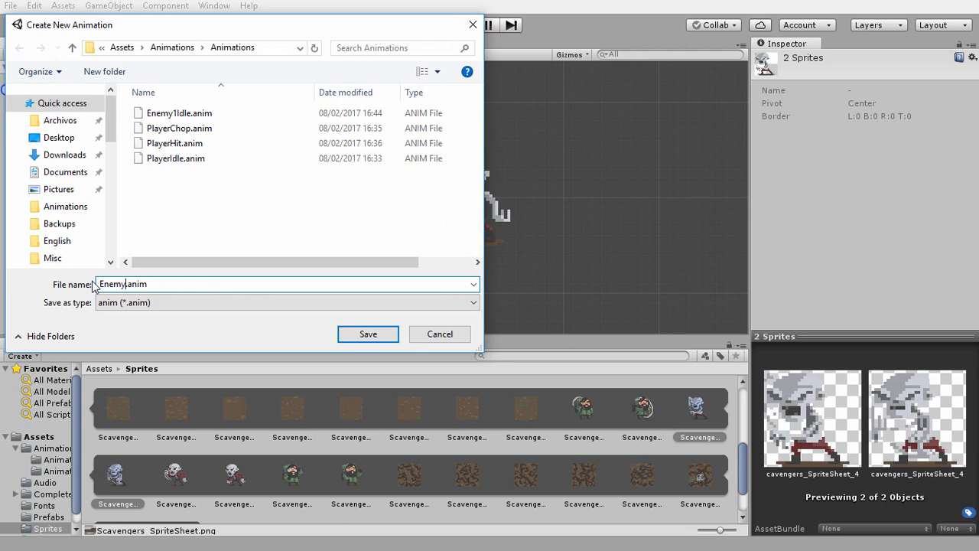
key("BackSpace")
type("1Attack")
key("Return")
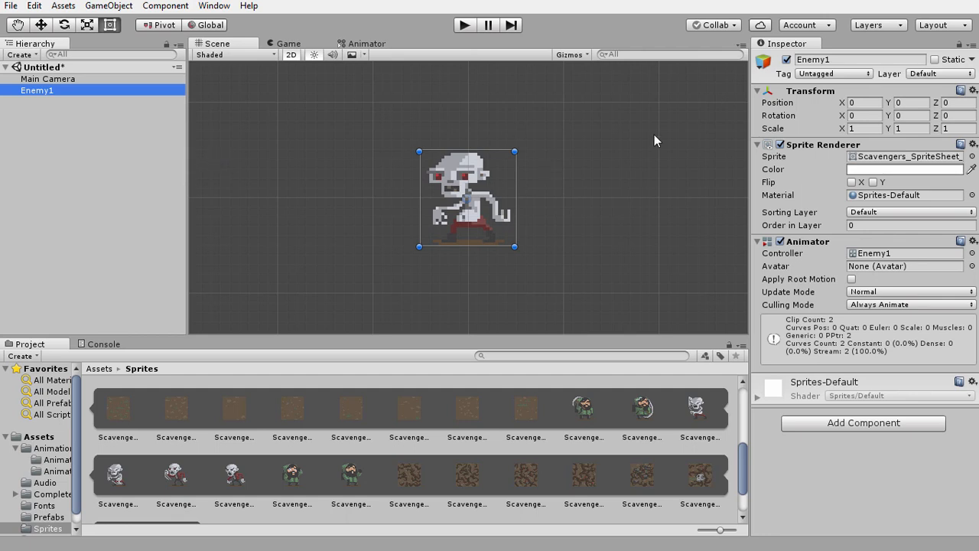
Set Enemy1's tag to Enemy and its layer to BlockingLayer
left_click(803, 74)
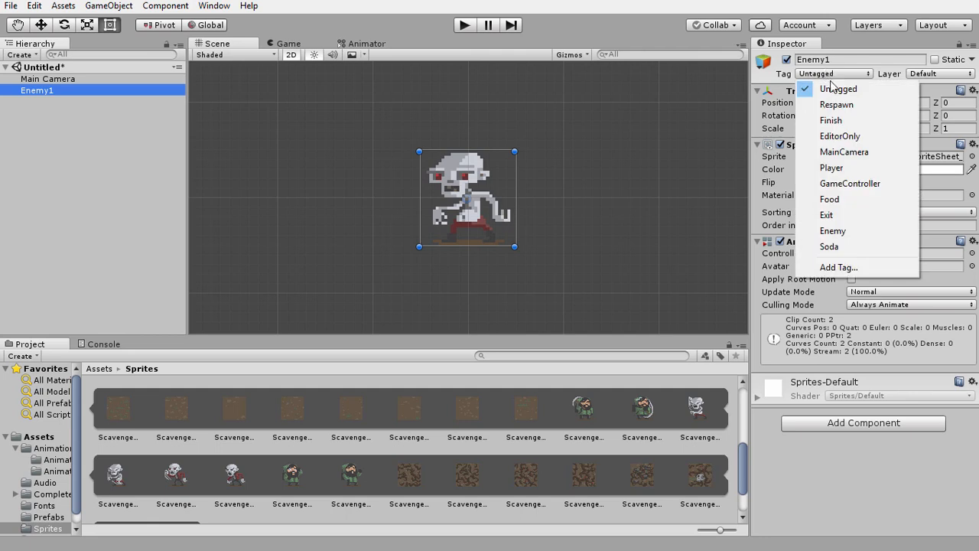
left_click(847, 229)
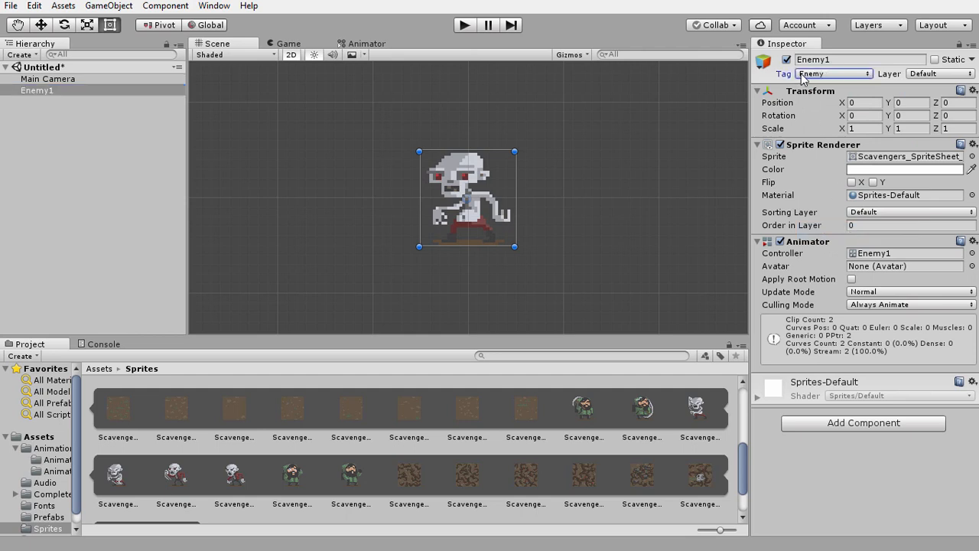
left_click(920, 74)
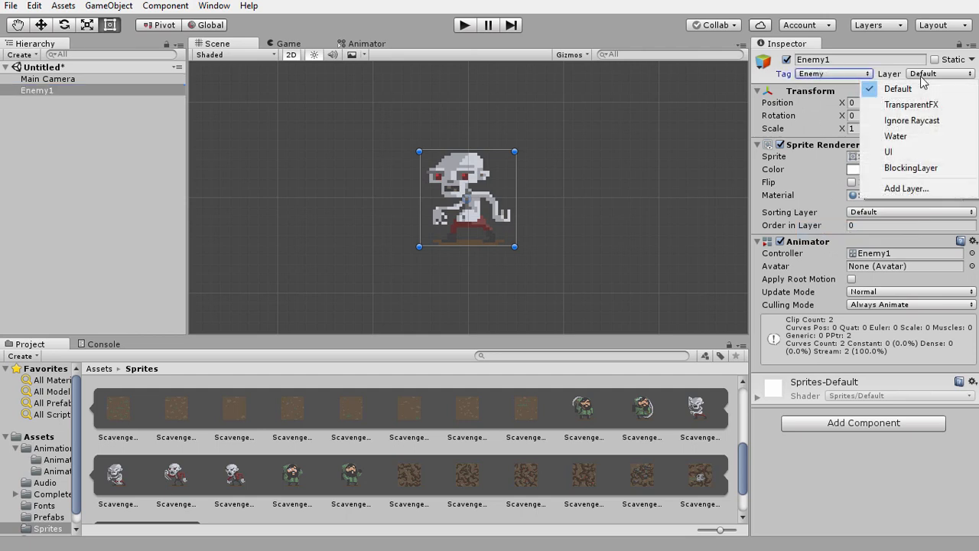
left_click(905, 169)
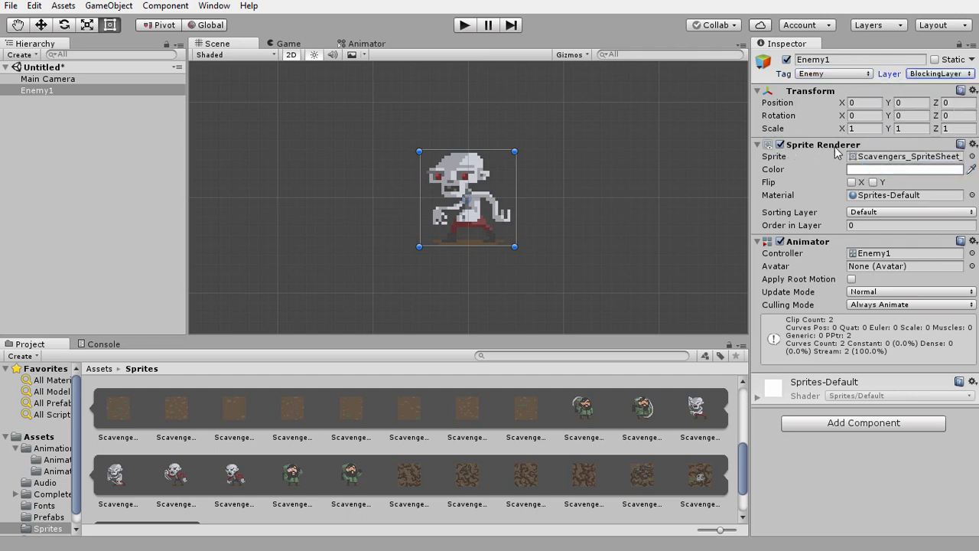
Put Enemy1 on the Units sorting layer and add a Rigidbody 2D with its body type set to Kinematic
left_click(867, 214)
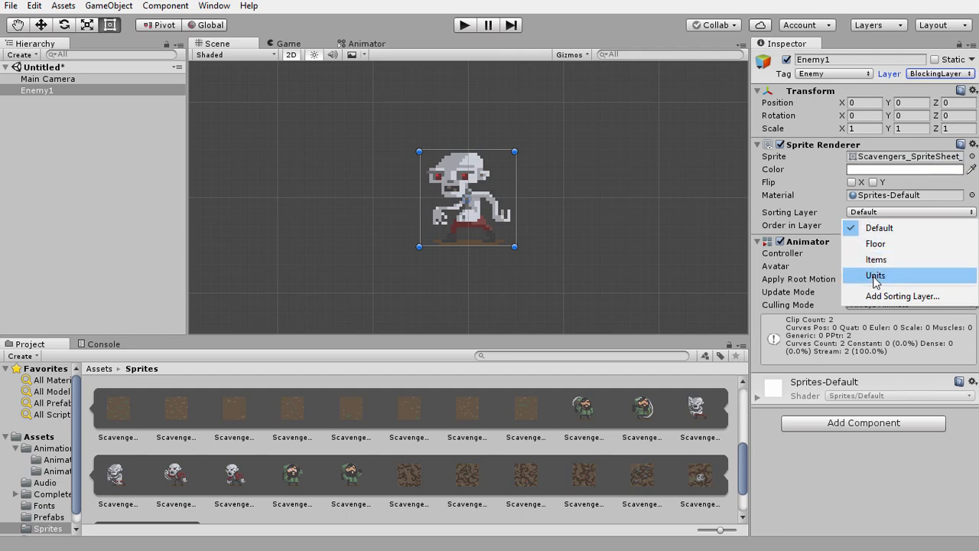
left_click(874, 277)
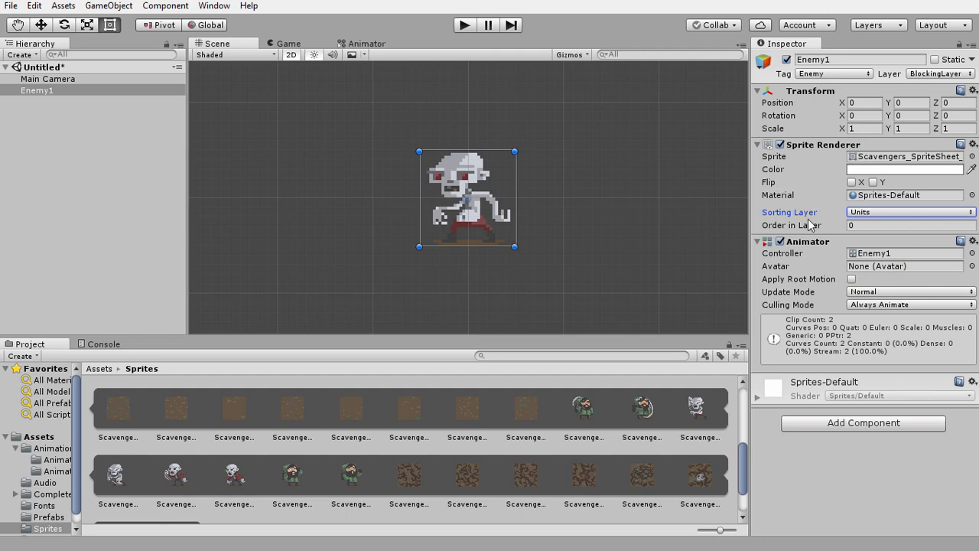
left_click(855, 424)
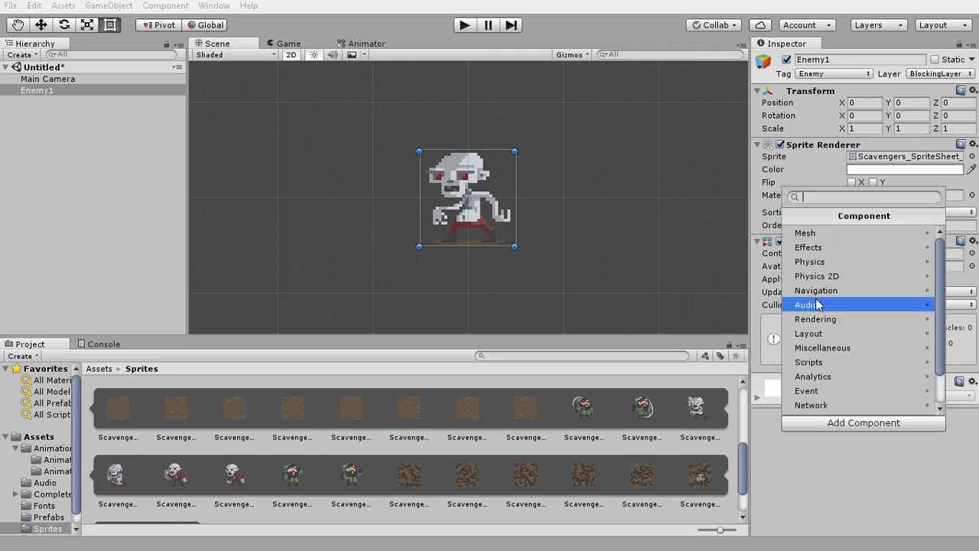
left_click(811, 276)
left_click(813, 233)
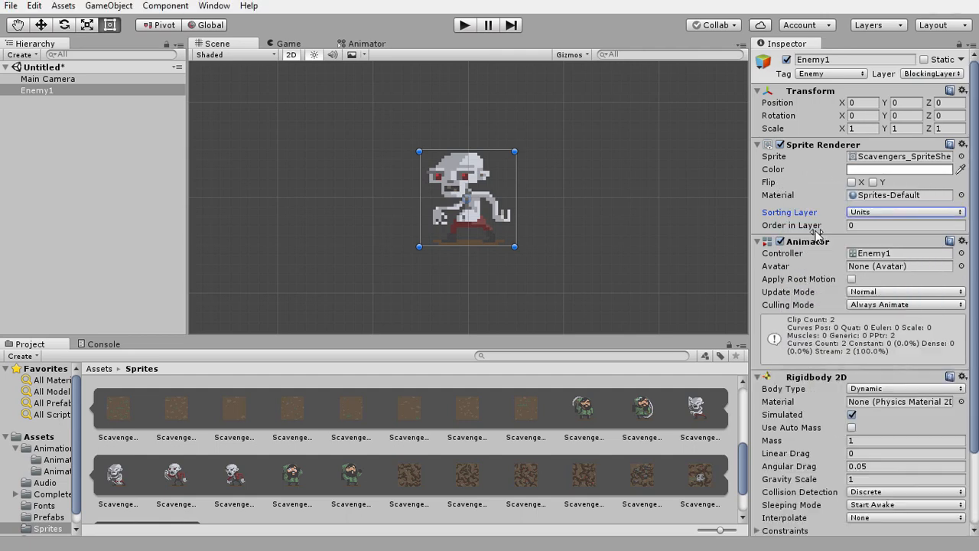
left_click(853, 389)
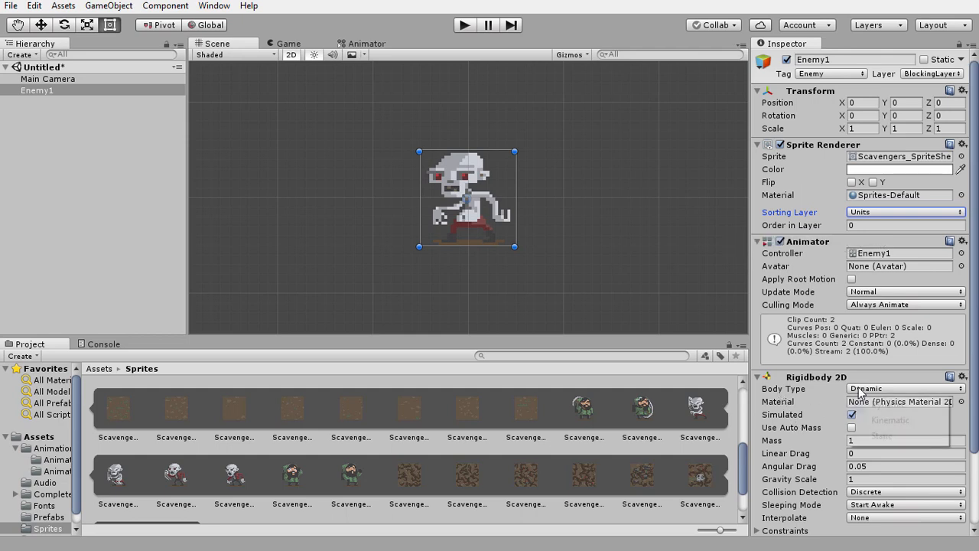
left_click(888, 420)
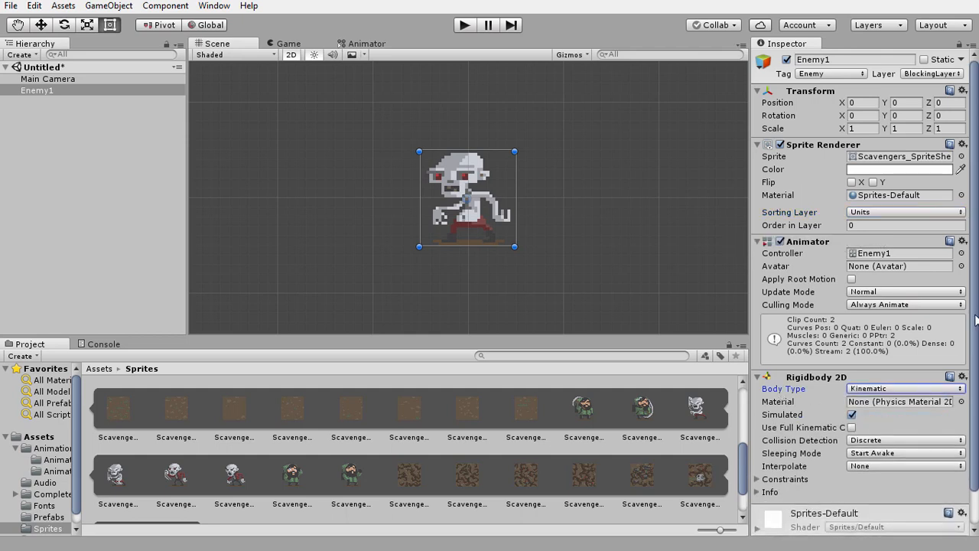
Add a Box Collider 2D to Enemy1 and set its size to 0.9 in X and 0.9 in Y
scroll(880, 404, "down", 2)
left_click(841, 521)
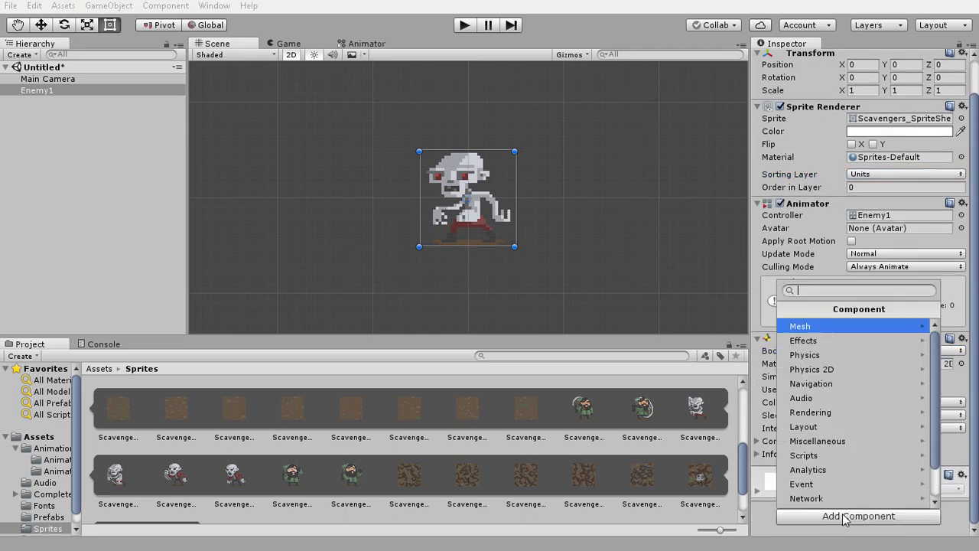
left_click(828, 371)
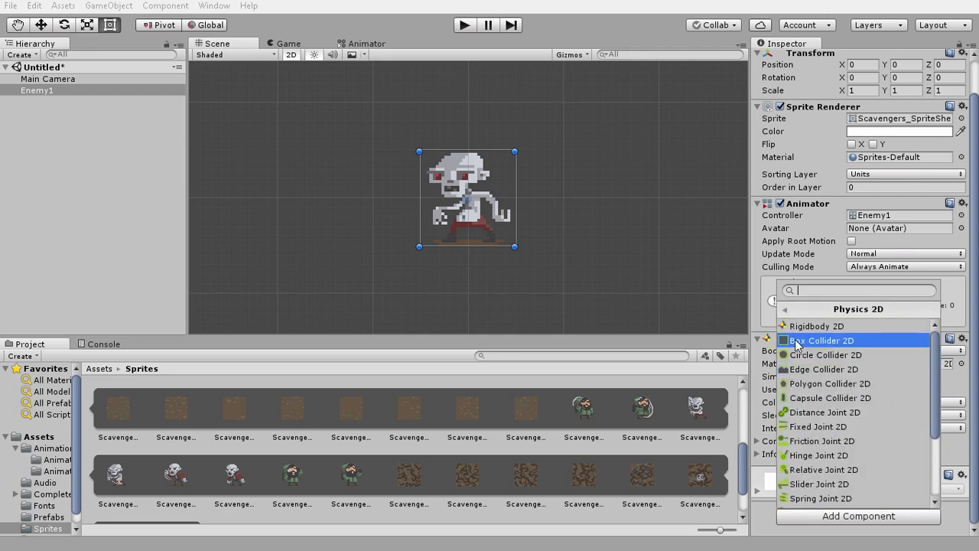
left_click(817, 342)
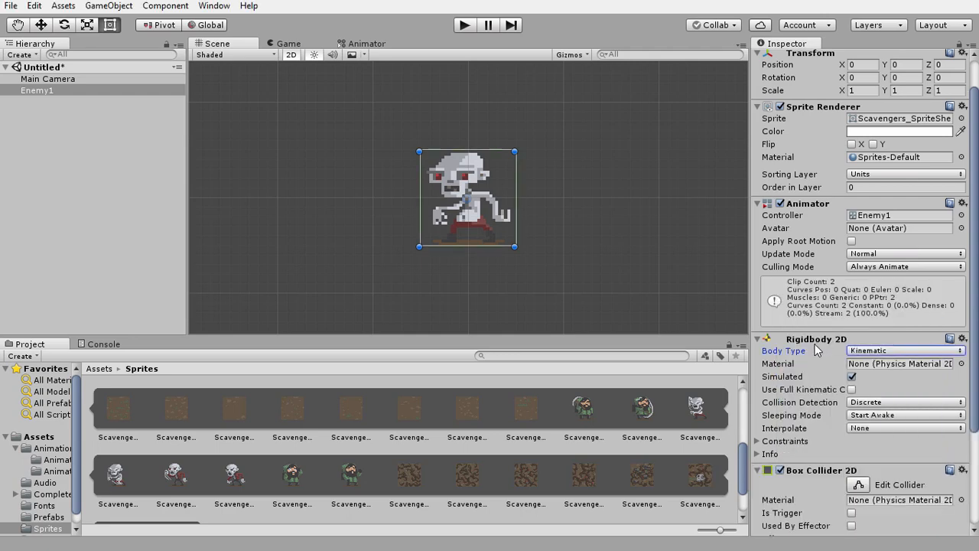
scroll(817, 359, "down", 4)
left_click(780, 442)
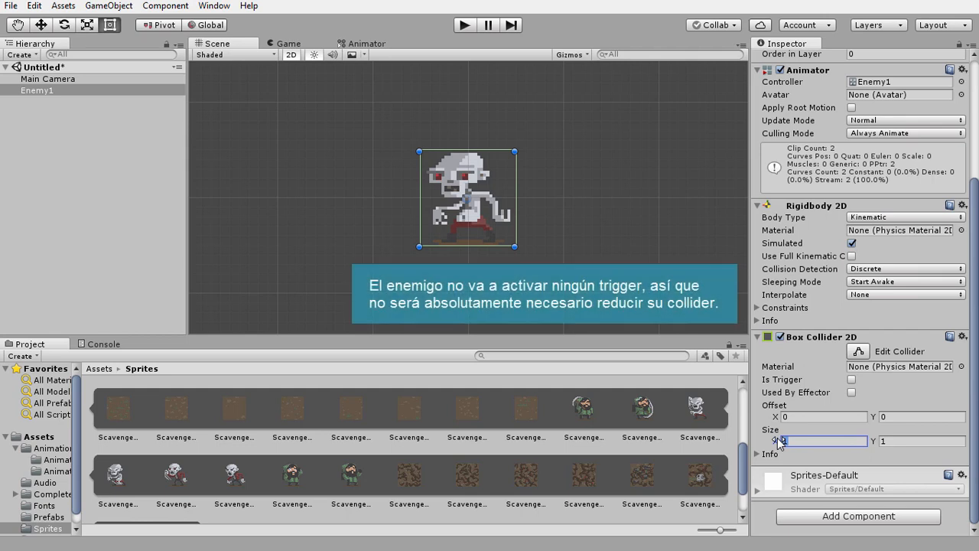
type("0.9")
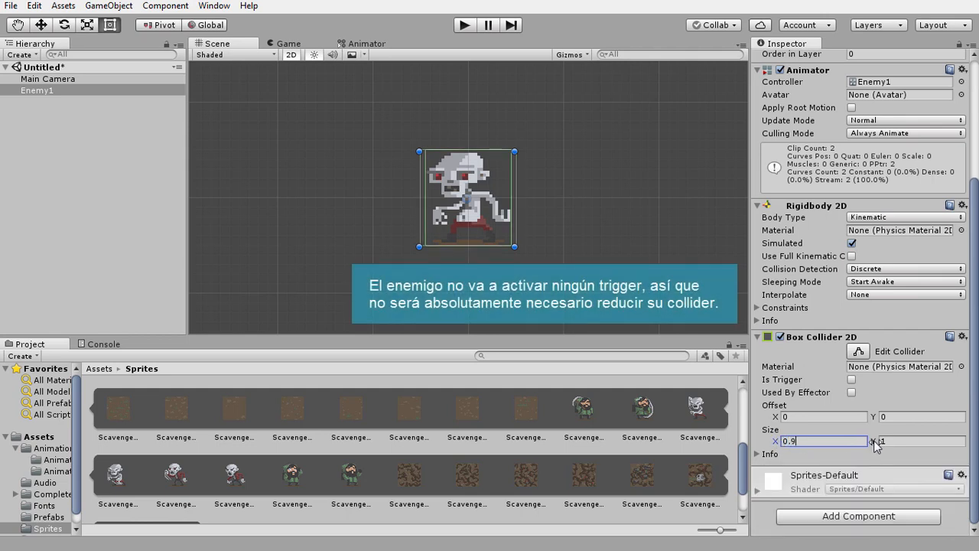
left_click(889, 442)
type("0.9")
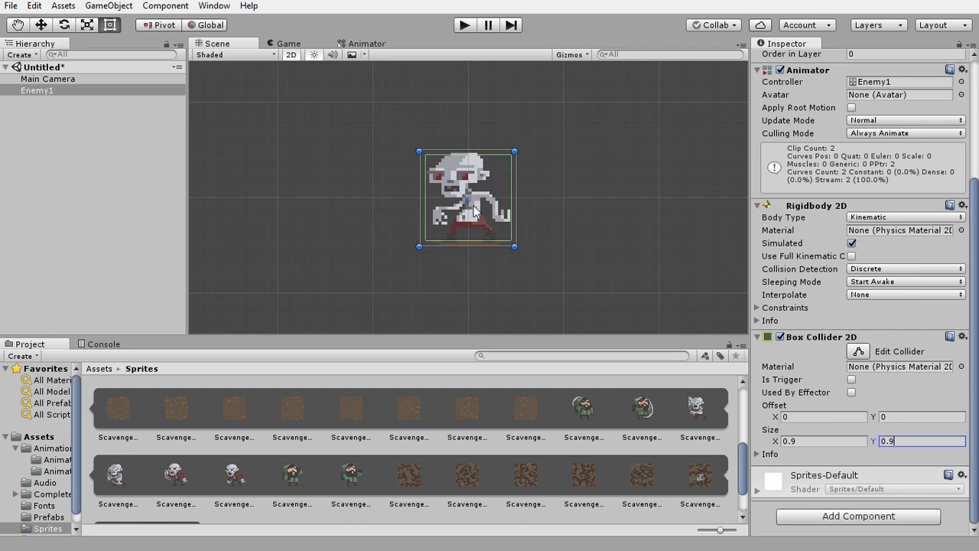
Store the Enemy1 object as a prefab in the Prefabs folder
scroll(52, 501, "down", 1)
left_click(49, 505)
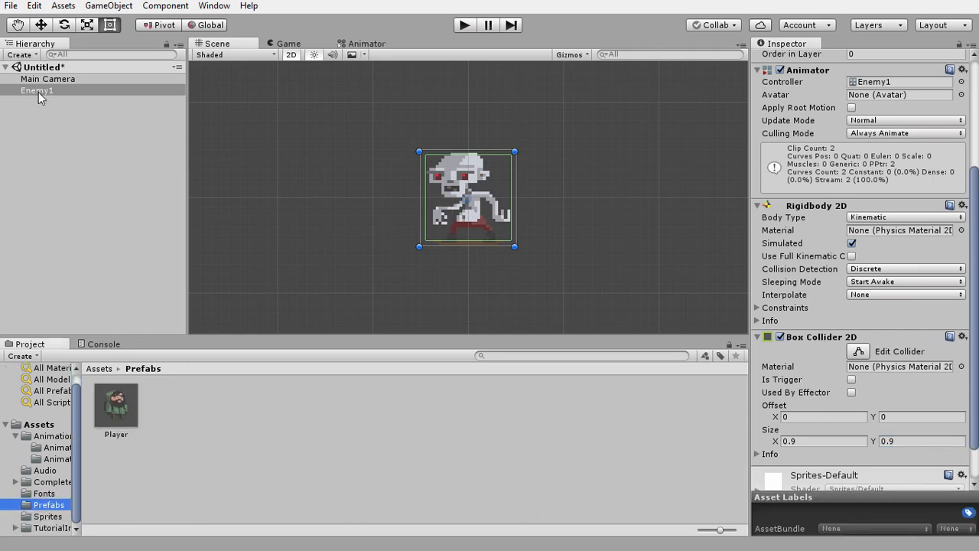
left_click_drag(34, 90, 177, 412)
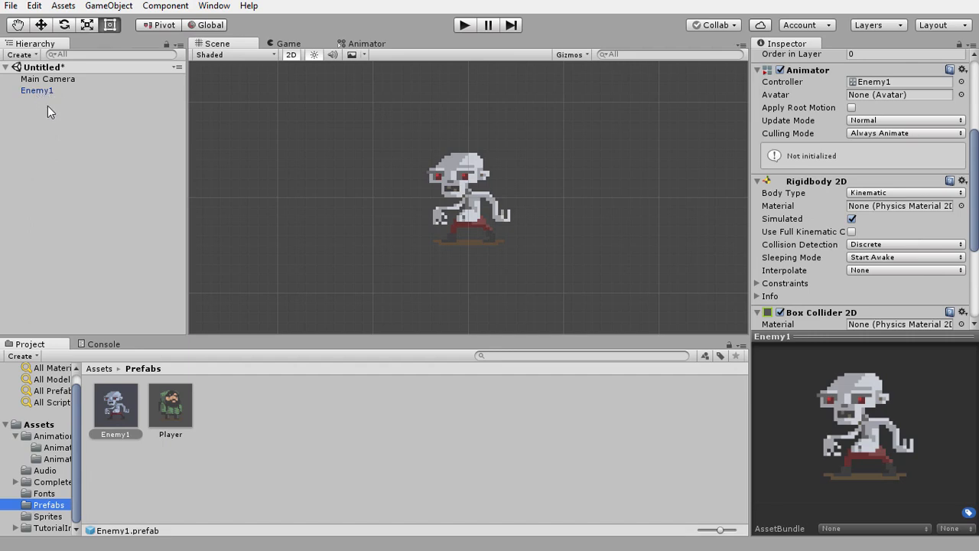
Rename the Enemy1 object in the scene to Enemy2
left_click(34, 90)
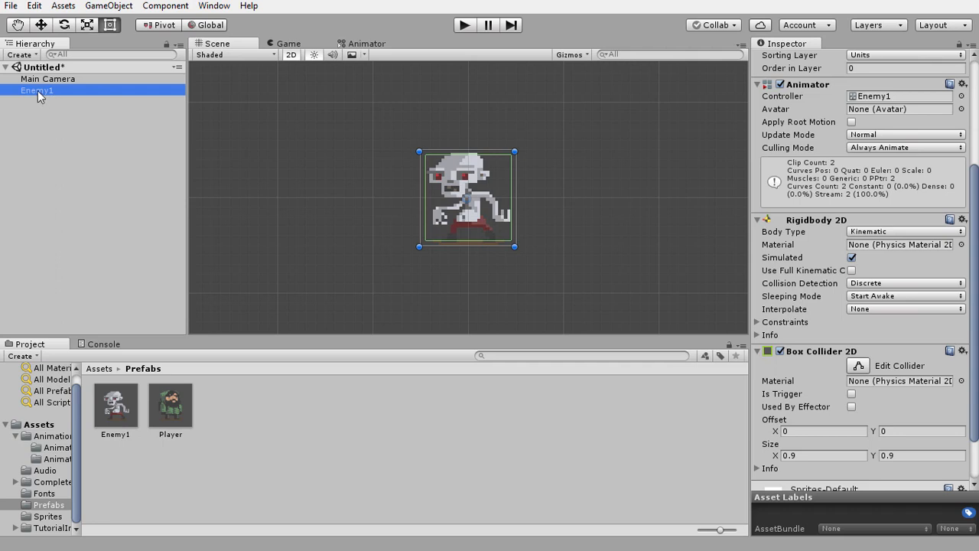
left_click(63, 93)
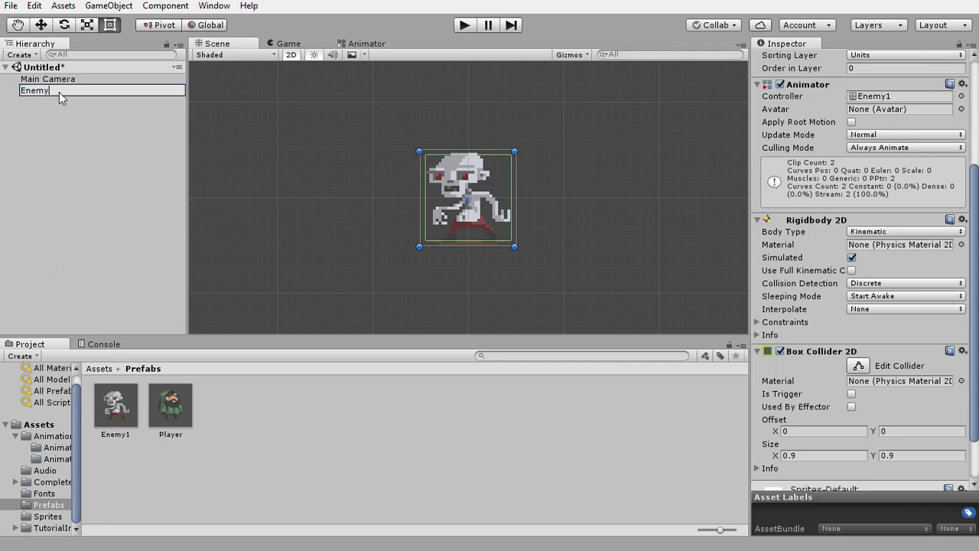
key("Return")
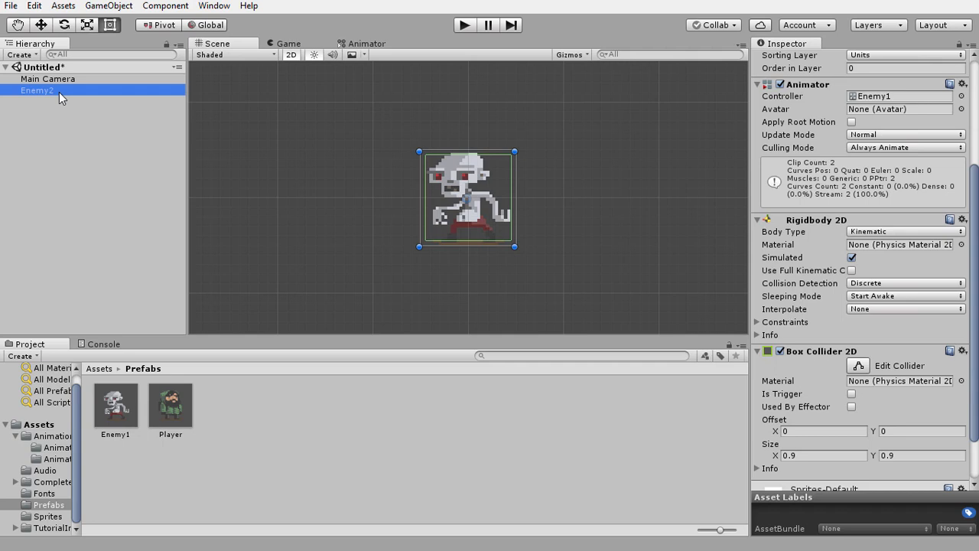
Assign the second zombie's first idle sprite from the Sprites folder to Enemy2's Sprite Renderer
left_click(47, 516)
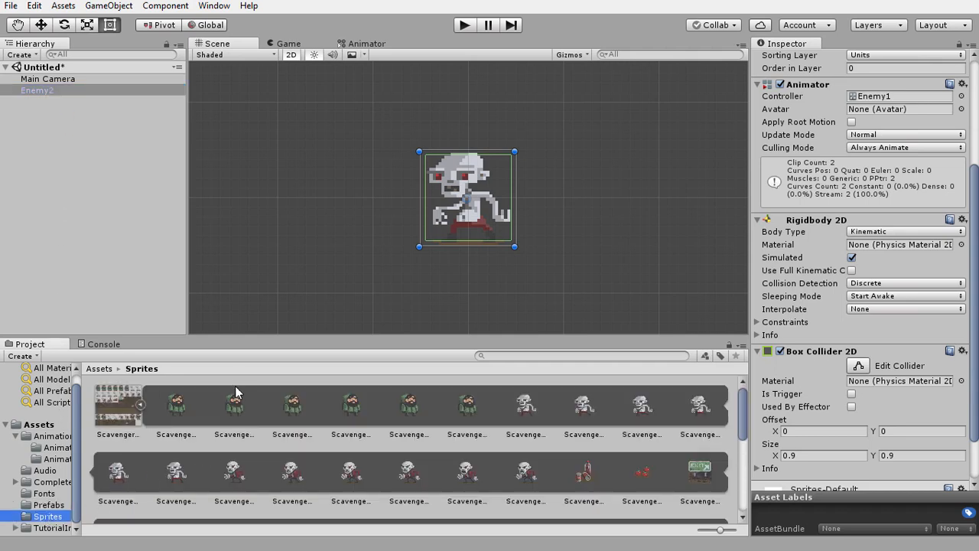
scroll(822, 180, "up", 3)
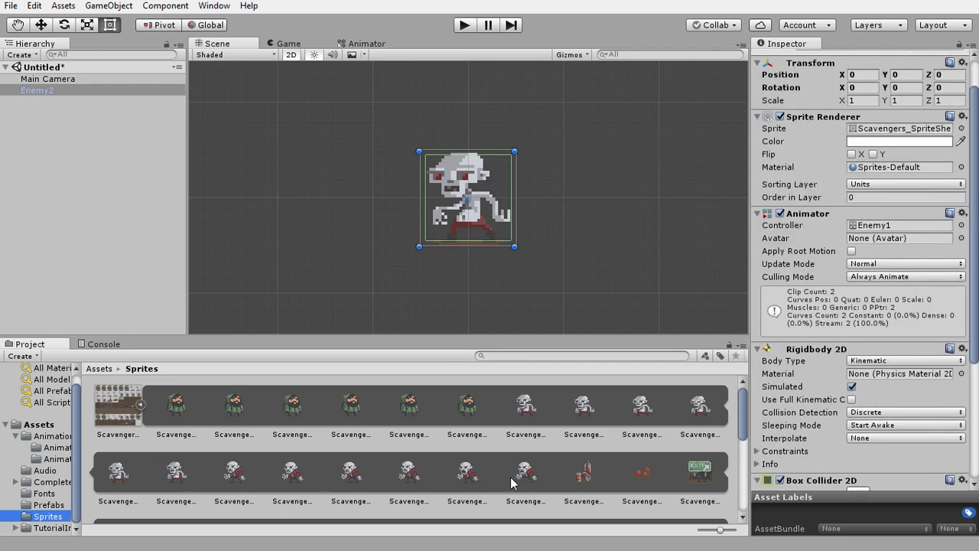
left_click_drag(240, 476, 875, 133)
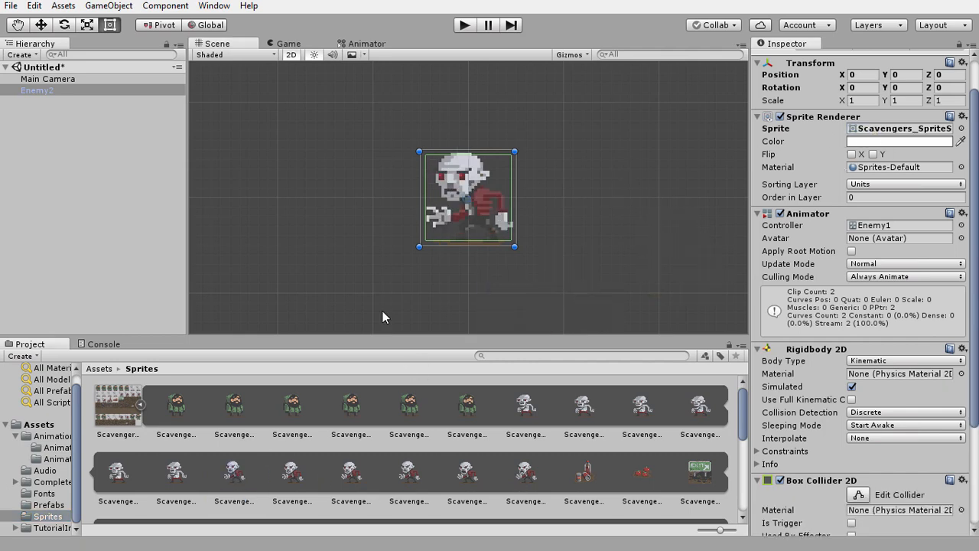
Create an animation on Enemy2 from the second zombie's six idle sprites and save it as Enemy2Idle.anim
left_click(234, 475)
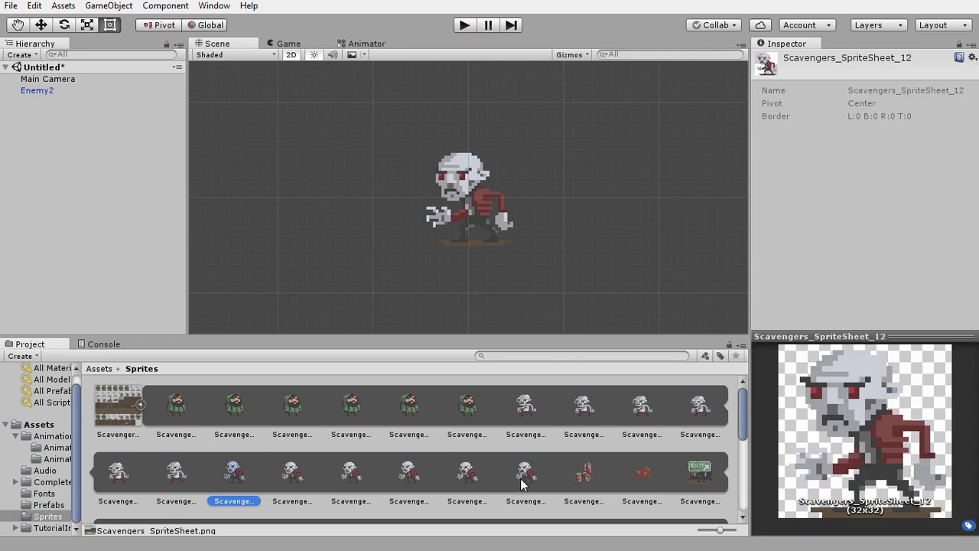
left_click(520, 478, "shift")
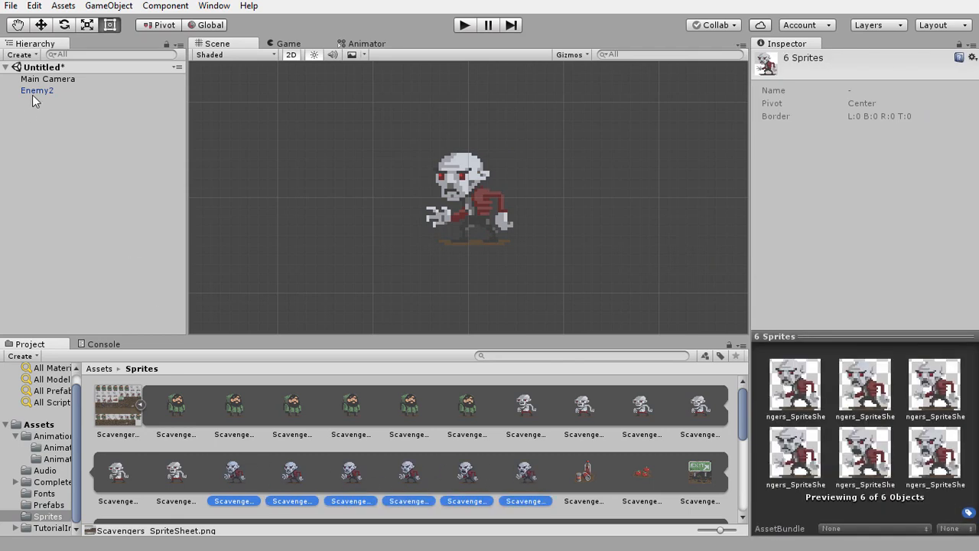
left_click_drag(229, 479, 45, 88)
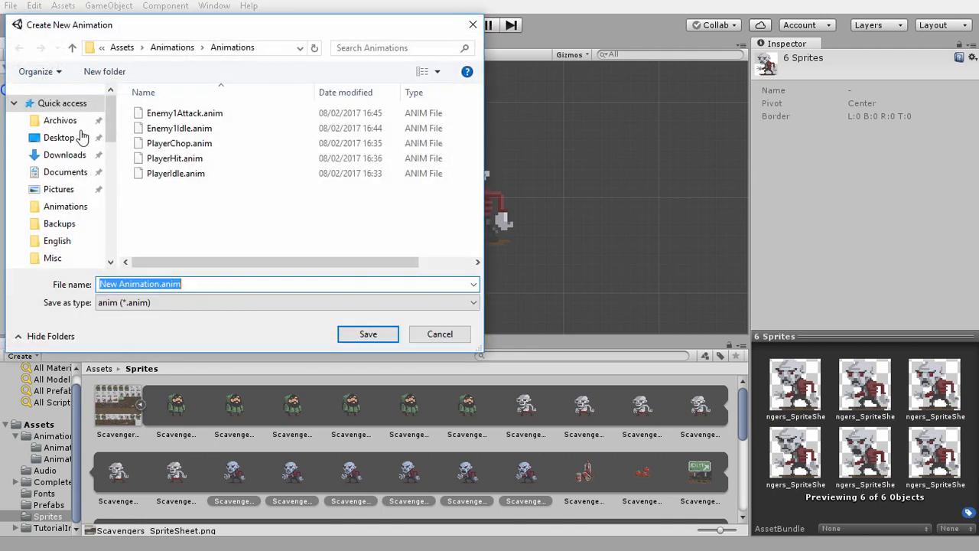
left_click_drag(157, 284, 89, 280)
key("BackSpace")
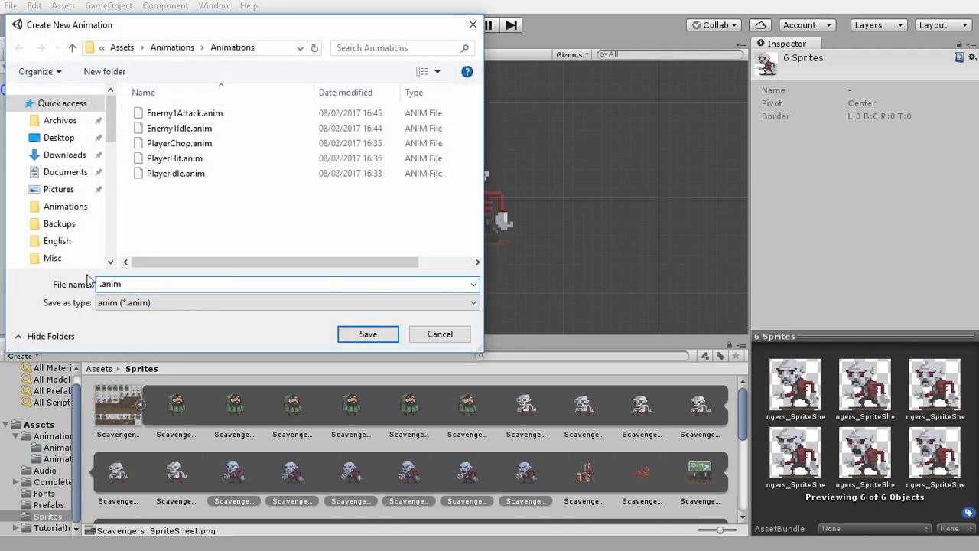
type("Enemy2Idle")
key("Return")
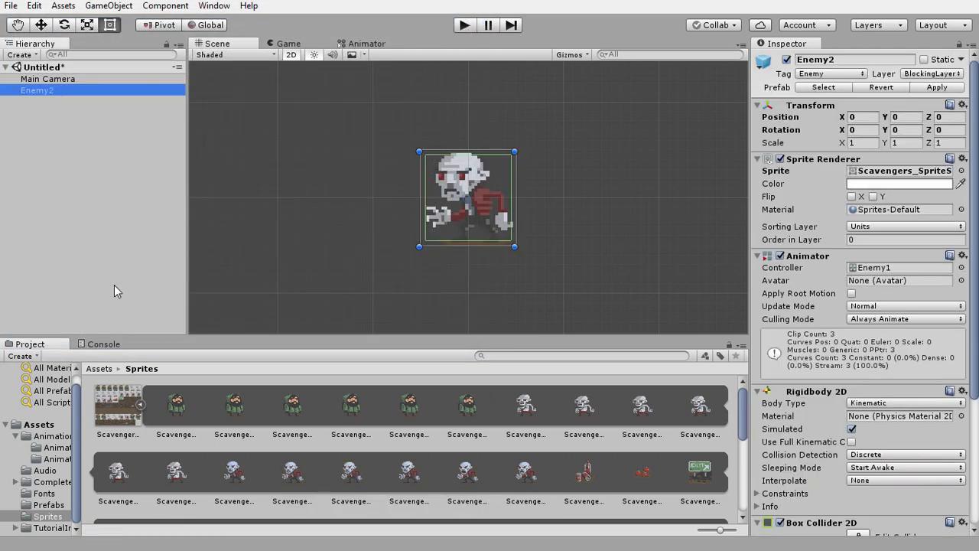
Create an animation on Enemy2 from the second zombie's two attack sprites and save it as Enemy2Attack.anim
left_click_drag(743, 420, 743, 474)
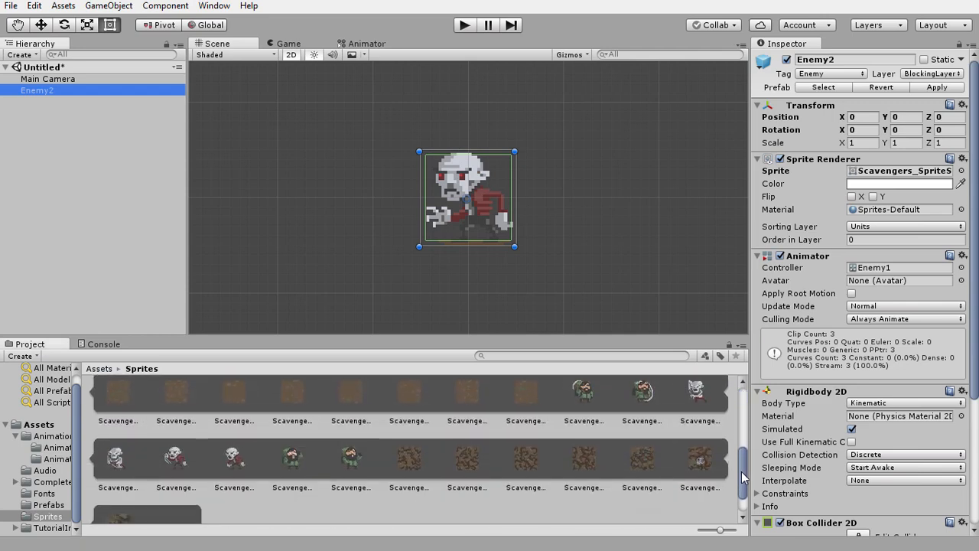
left_click(176, 457)
left_click(231, 462, "shift")
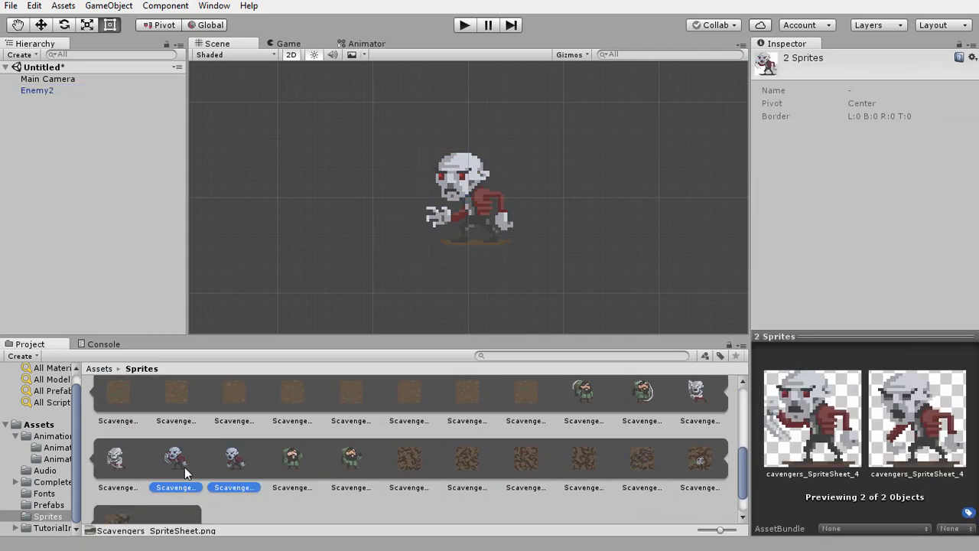
left_click_drag(161, 312, 47, 90)
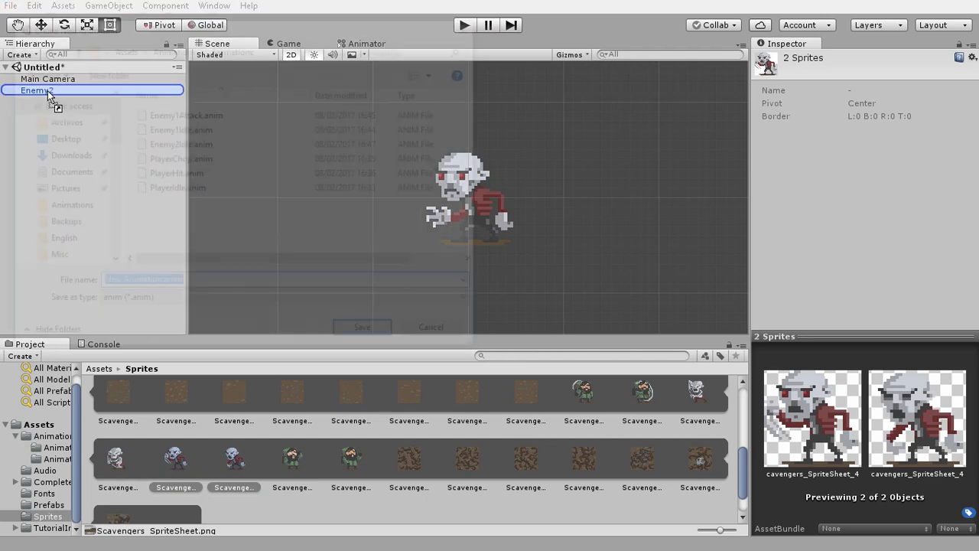
left_click_drag(161, 284, 67, 284)
type("Enemy2")
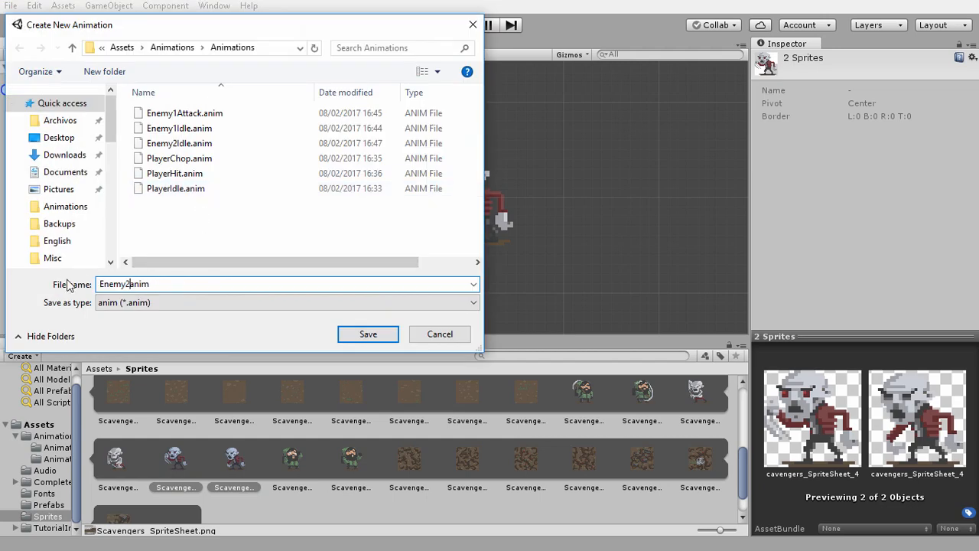
type("Attack")
key("Return")
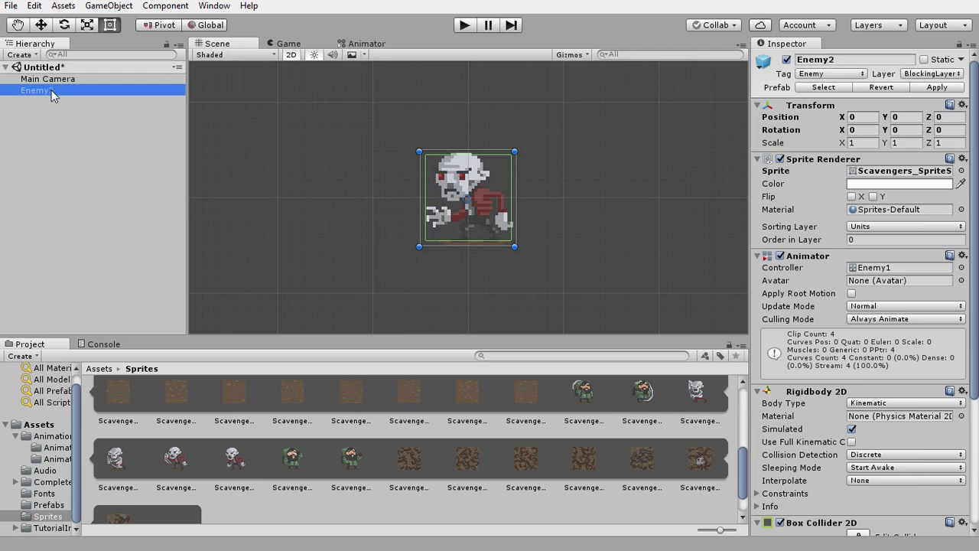
Open the animator controller assigned to Enemy2 and spread out its states, with the Enemy1 pair above the Enemy2 pair
left_click(870, 269)
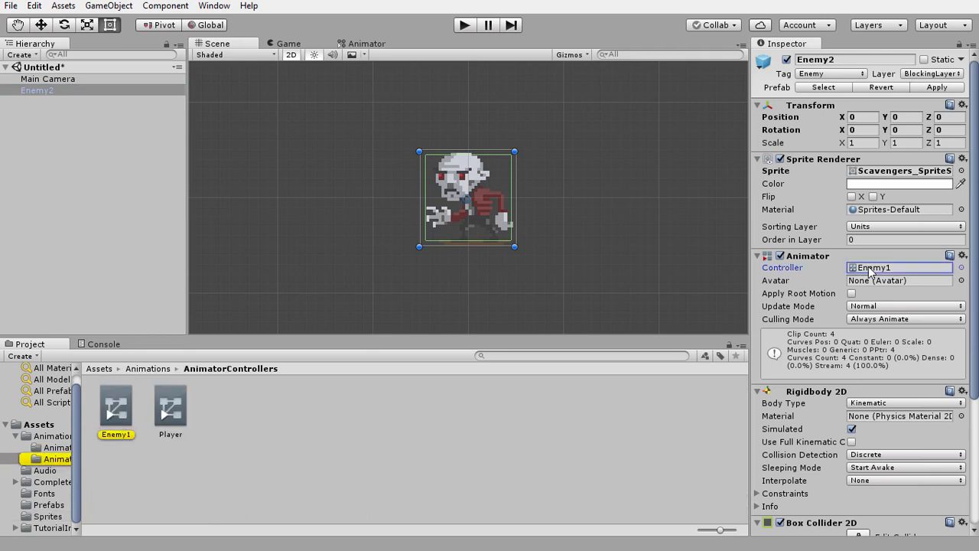
left_click(120, 414)
double_click(120, 414)
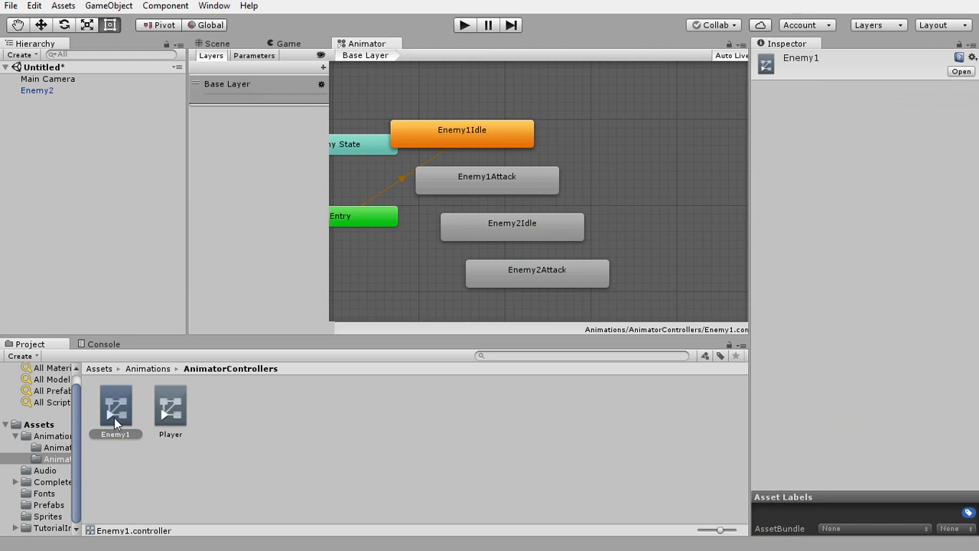
left_click_drag(447, 140, 549, 123)
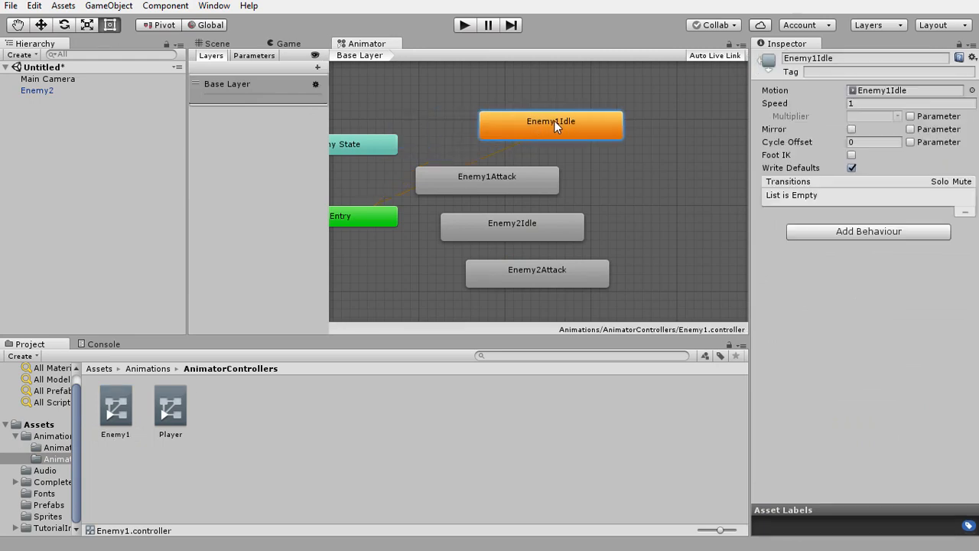
left_click_drag(527, 183, 579, 185)
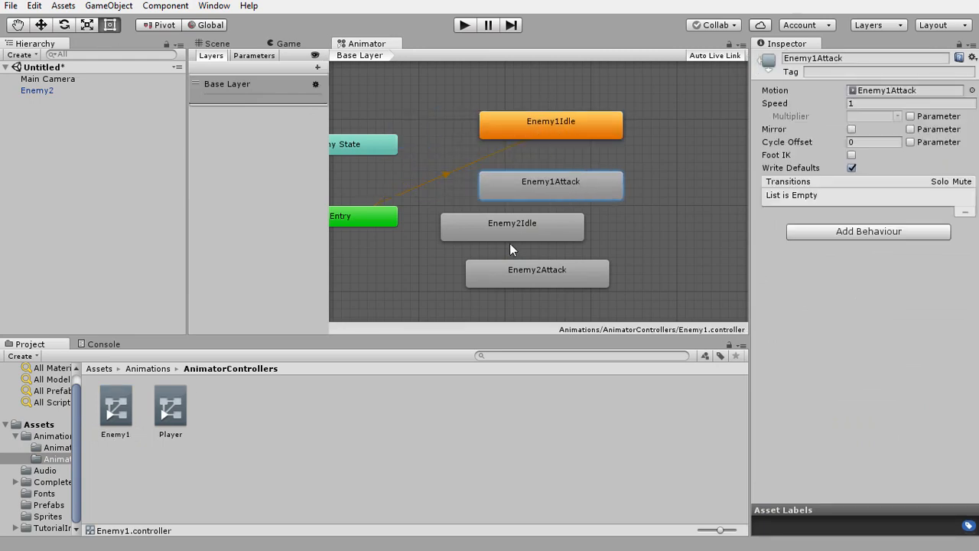
left_click_drag(509, 233, 586, 231)
left_click_drag(560, 277, 608, 293)
left_click_drag(592, 230, 585, 259)
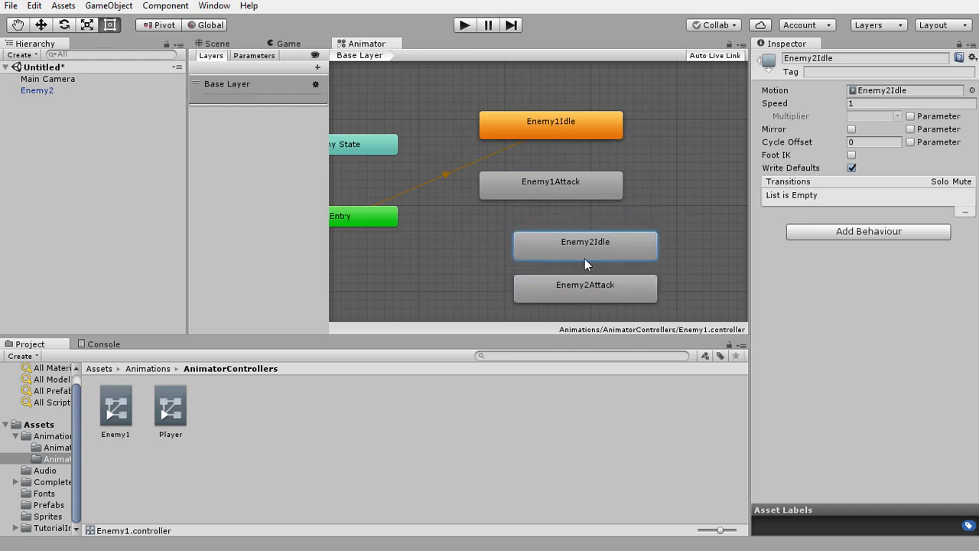
left_click(573, 283)
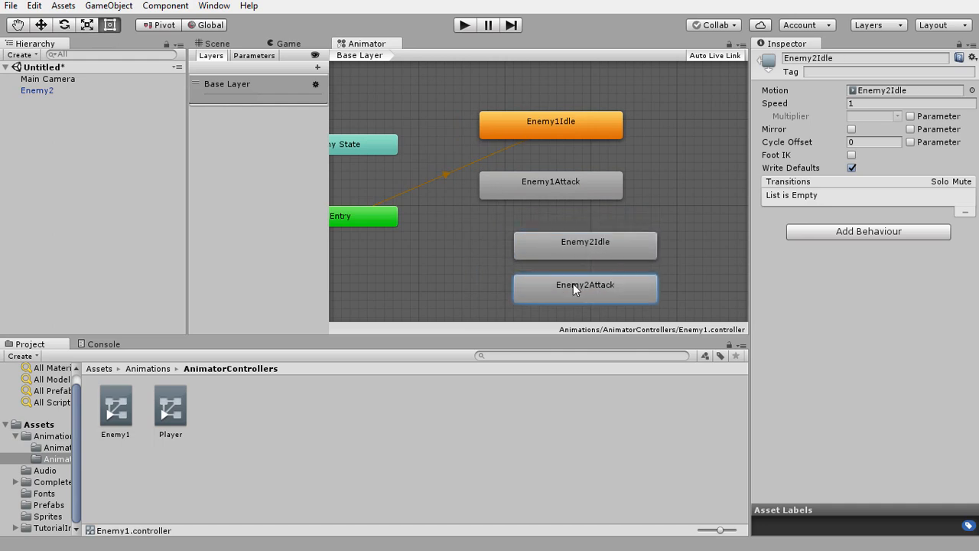
left_click(579, 245)
left_click(578, 284)
left_click(577, 252)
left_click(575, 288)
Delete the Enemy2Idle and Enemy2Attack states from the Enemy1 controller and reposition the two remaining Enemy1 states with space between them
left_click(574, 250)
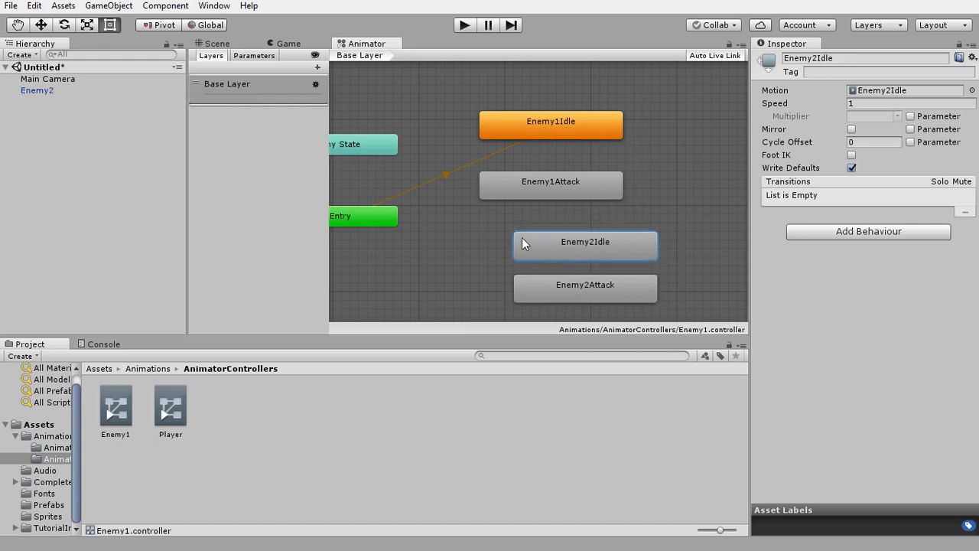
right_click(555, 244)
left_click(593, 319)
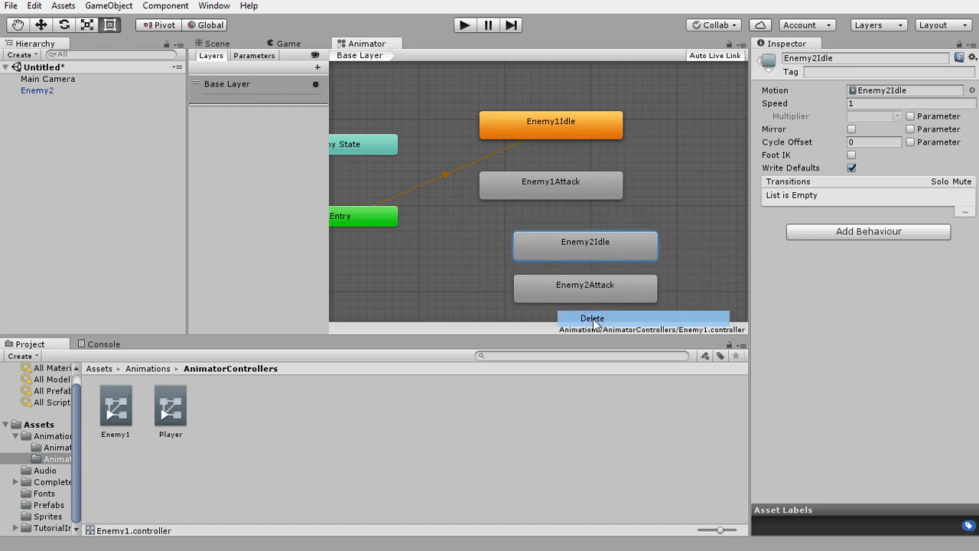
left_click(555, 287)
right_click(554, 288)
left_click(593, 359)
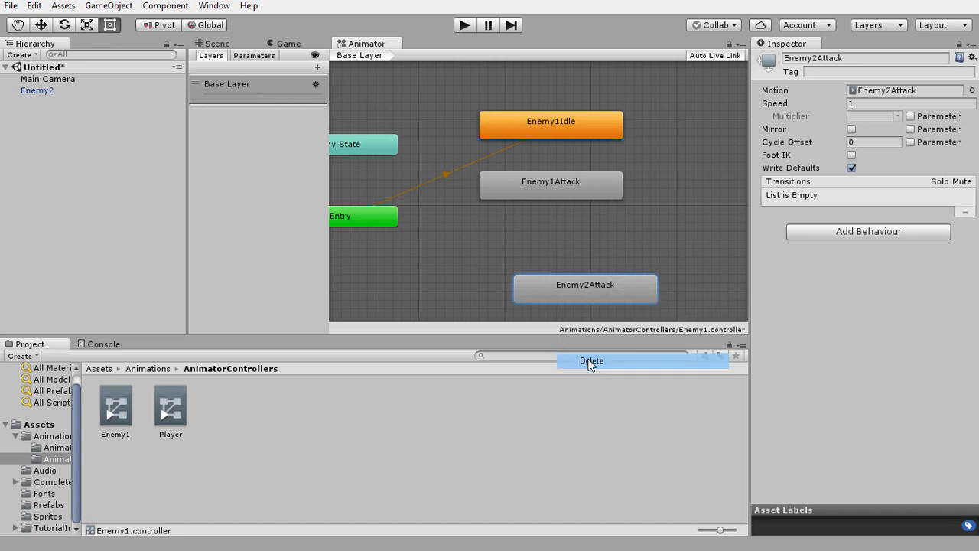
left_click_drag(543, 201, 543, 285)
left_click_drag(522, 127, 532, 158)
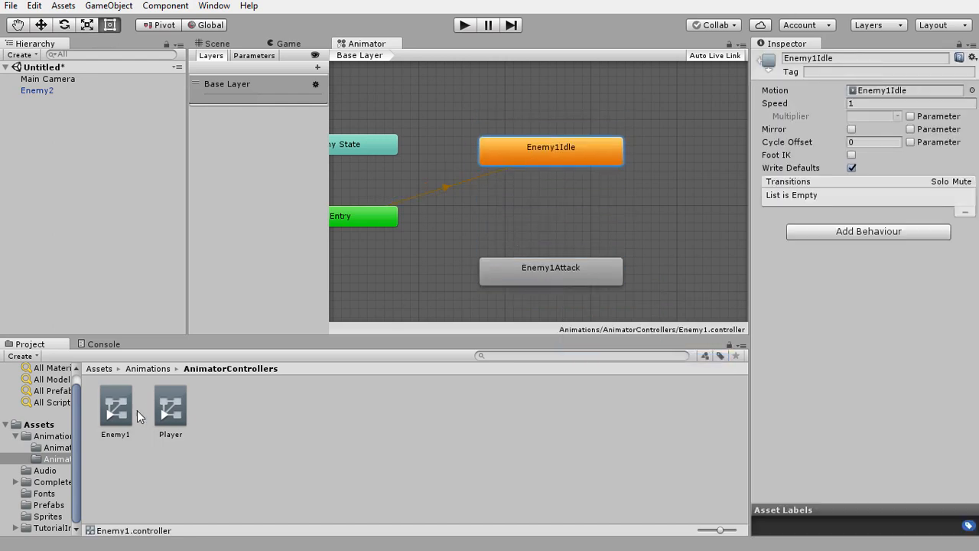
Duplicate the Enemy1 animator controller and set the copy's idle and attack state motions to Enemy2Idle and Enemy2Attack
left_click(111, 410)
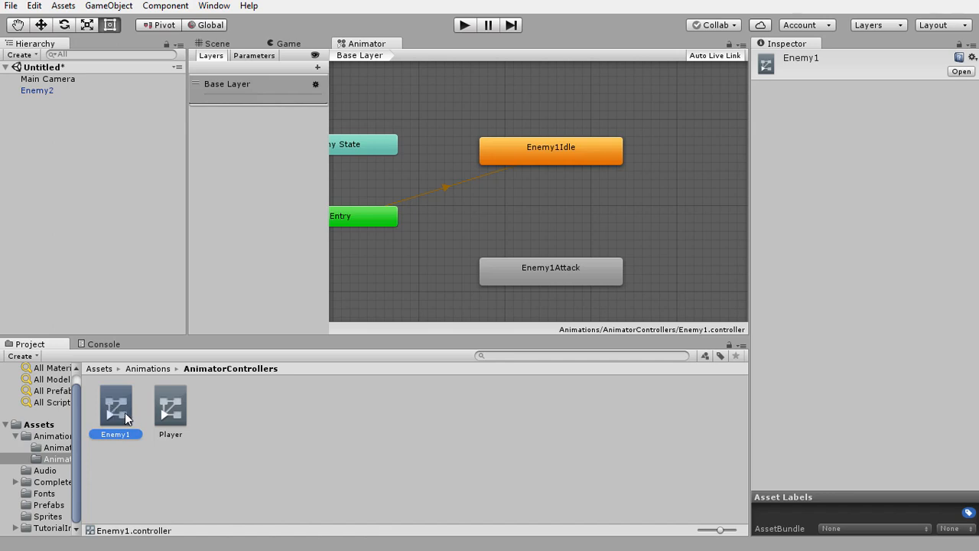
key("ctrl+d")
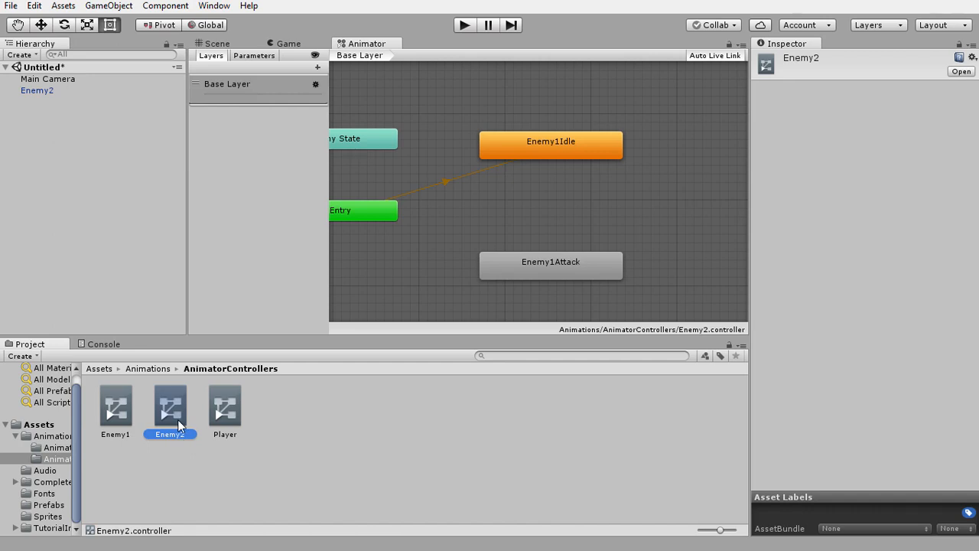
left_click(539, 151)
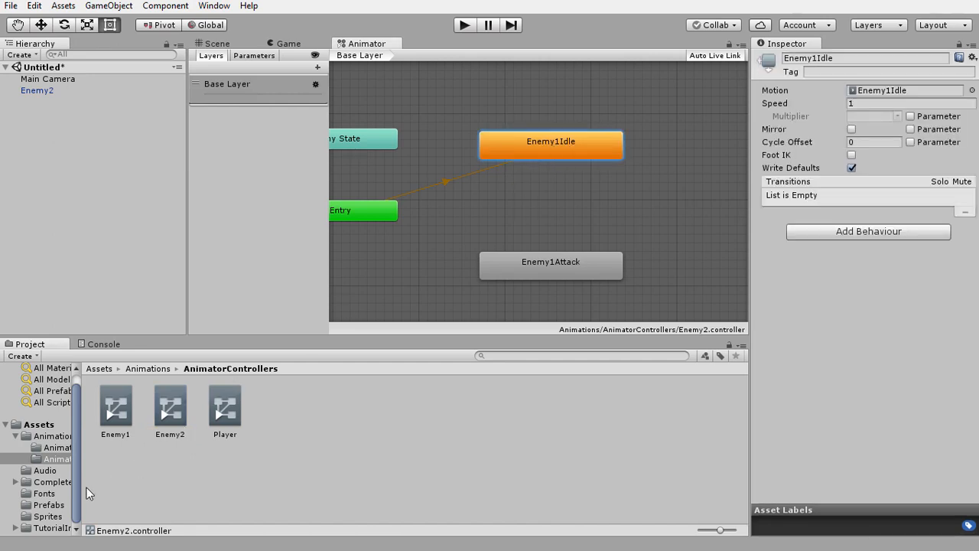
left_click(53, 448)
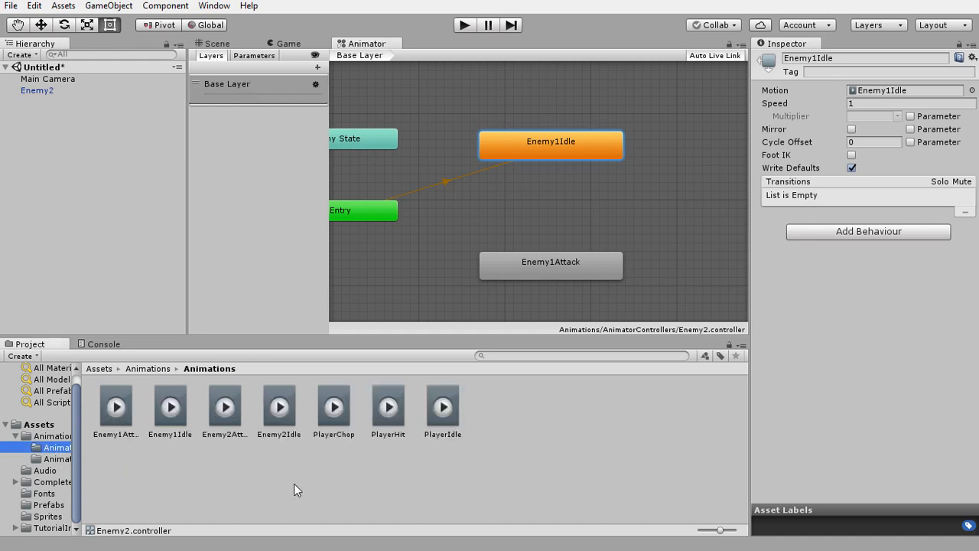
left_click_drag(287, 411, 901, 90)
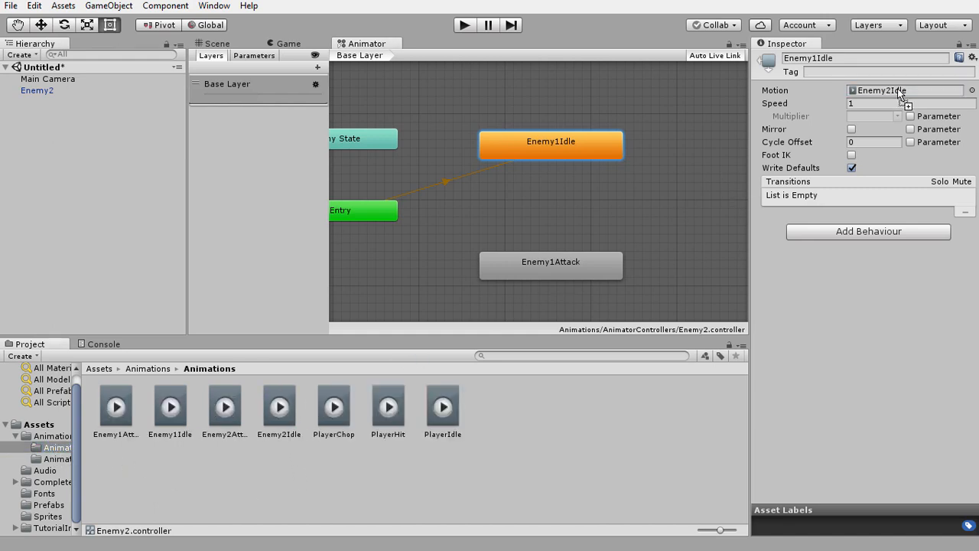
left_click(552, 265)
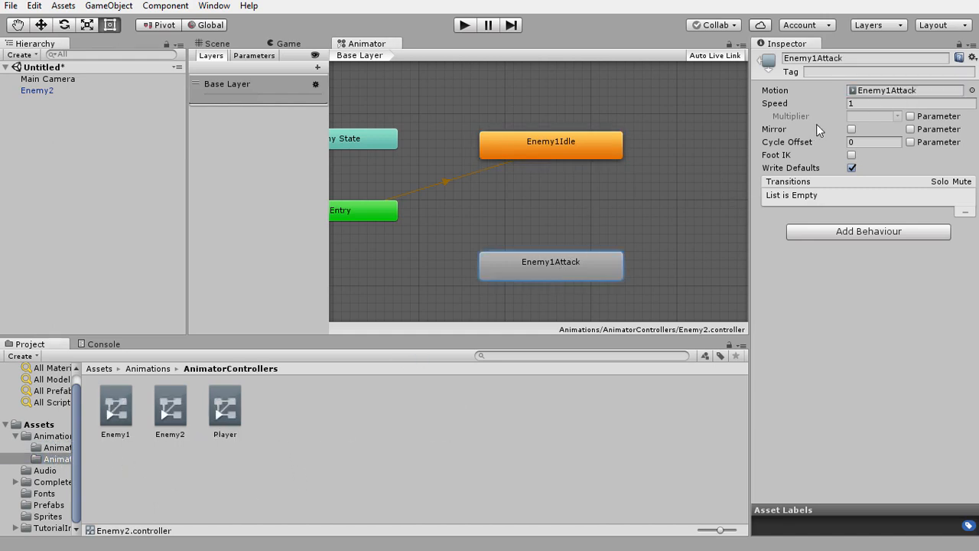
left_click(42, 448)
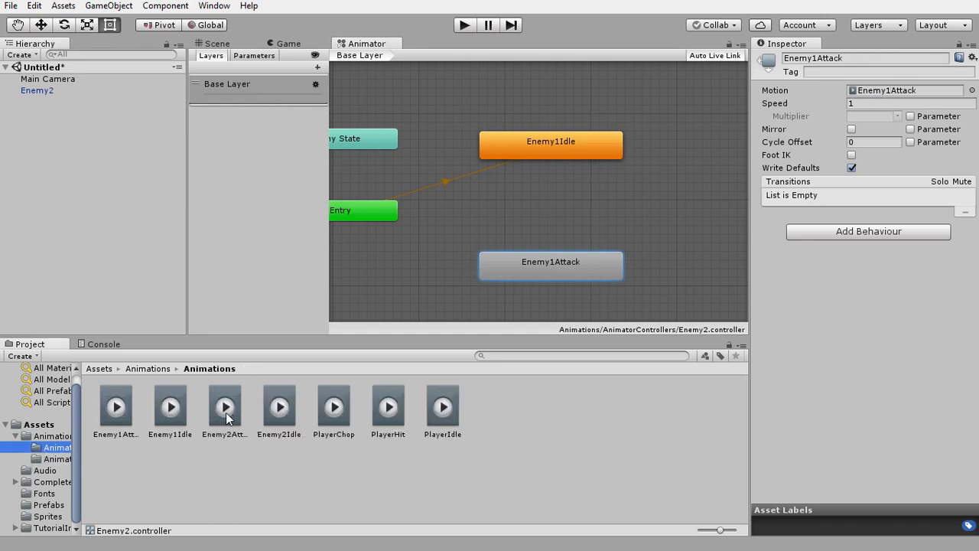
left_click_drag(226, 413, 899, 89)
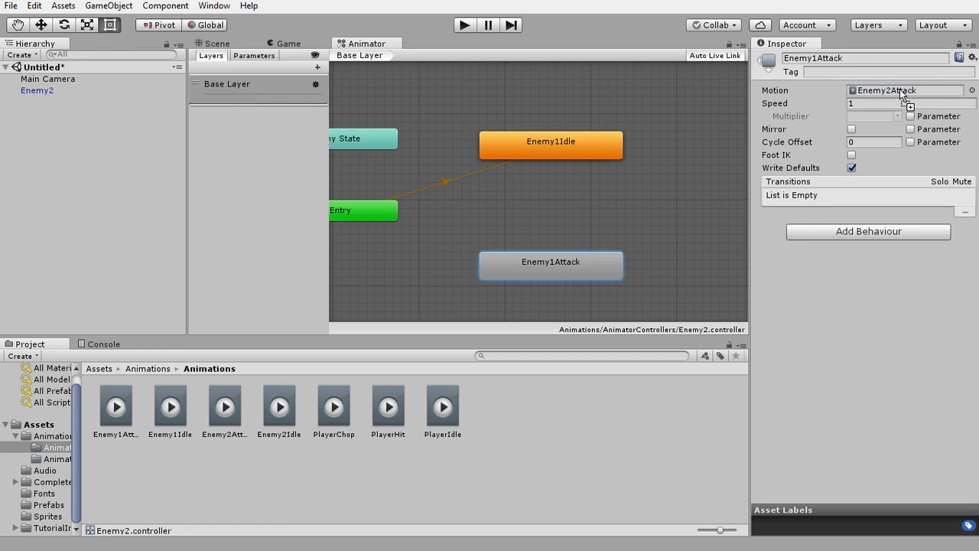
Rename the default idle state in the duplicated controller to Enemy2Idle
left_click(568, 148)
left_click(824, 58)
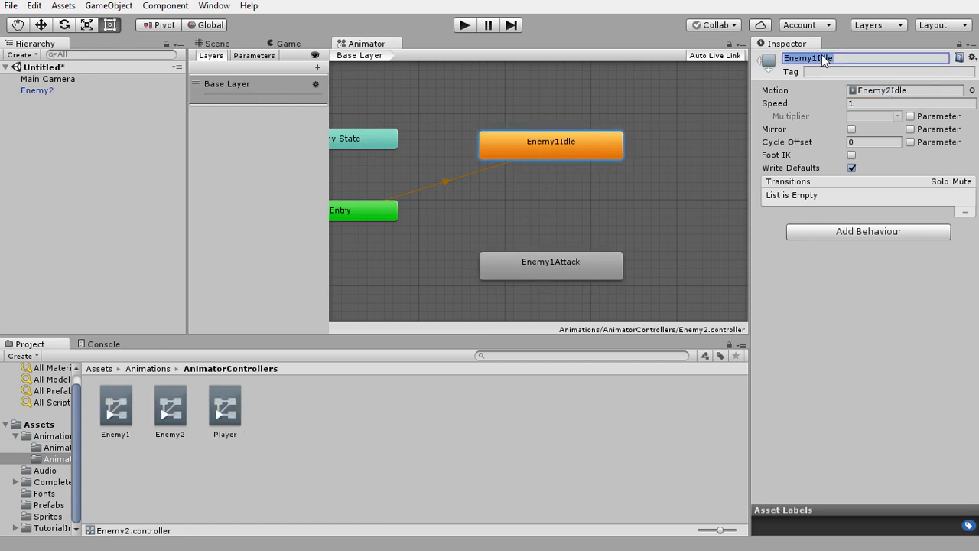
left_click(820, 57)
left_click(800, 58)
key("BackSpace")
type("2")
left_click(566, 256)
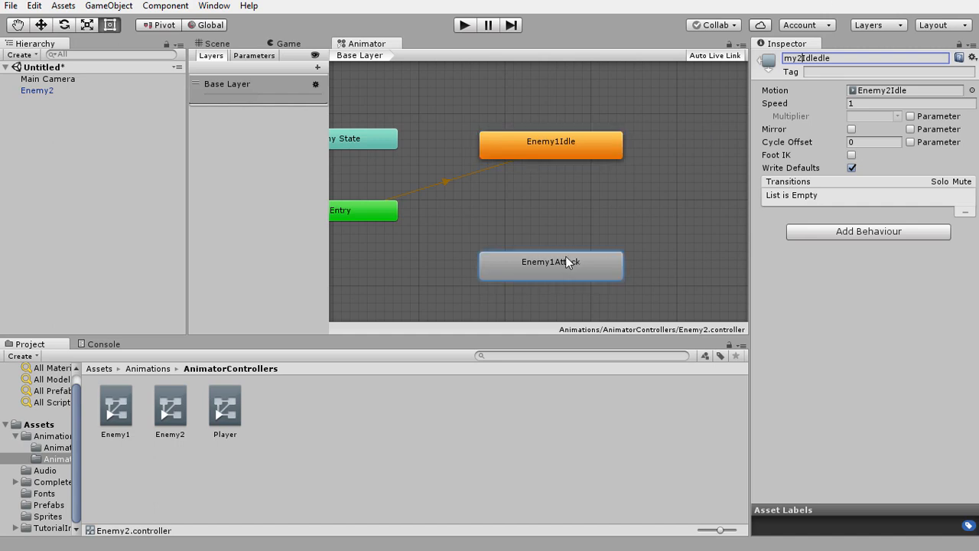
left_click(602, 143)
left_click(818, 59)
left_click(817, 59)
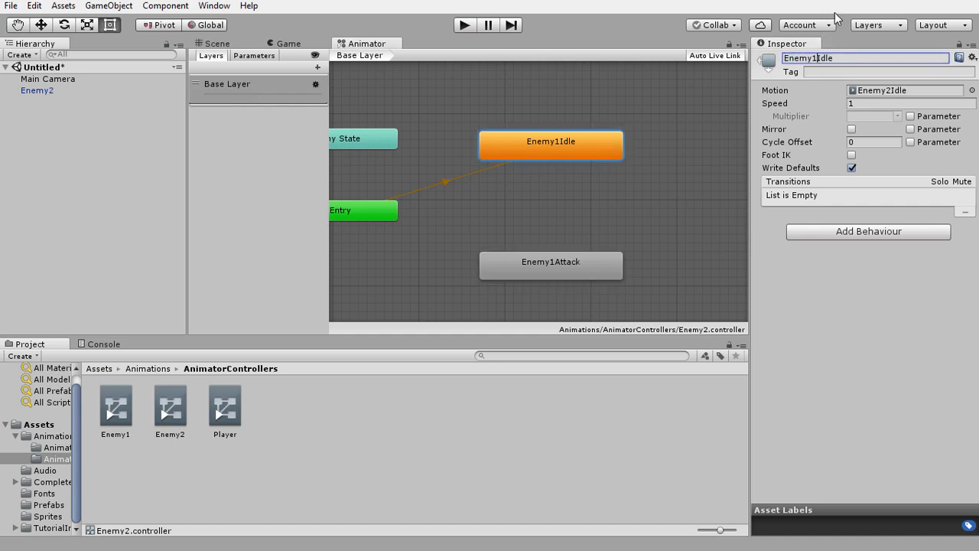
key("BackSpace")
type("2")
Rename the attack state in the duplicated controller to Enemy2Attack
left_click(578, 262)
left_click(818, 59)
left_click(816, 59)
key("BackSpace")
type("2Attack")
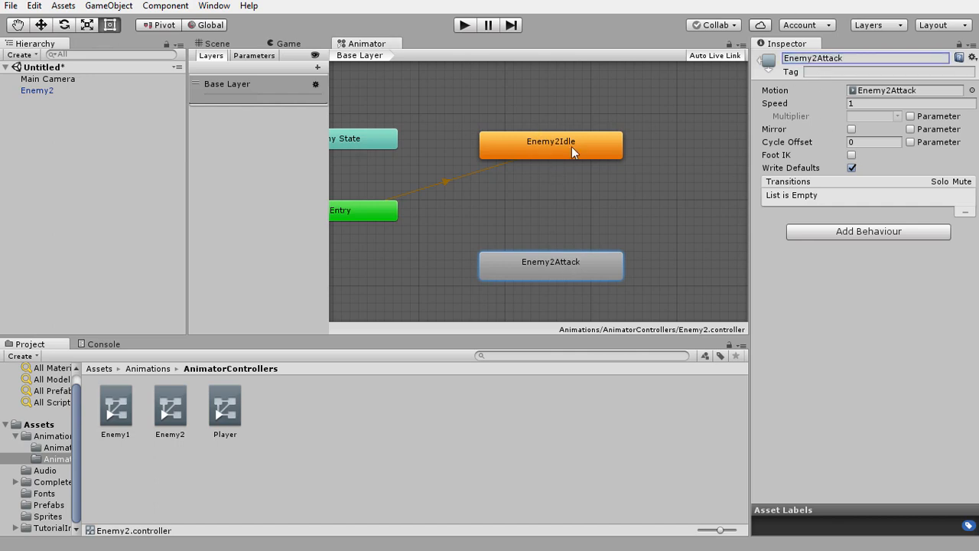
Assign the duplicated Enemy2 controller to the Animator component of the Enemy2 object
left_click(34, 90)
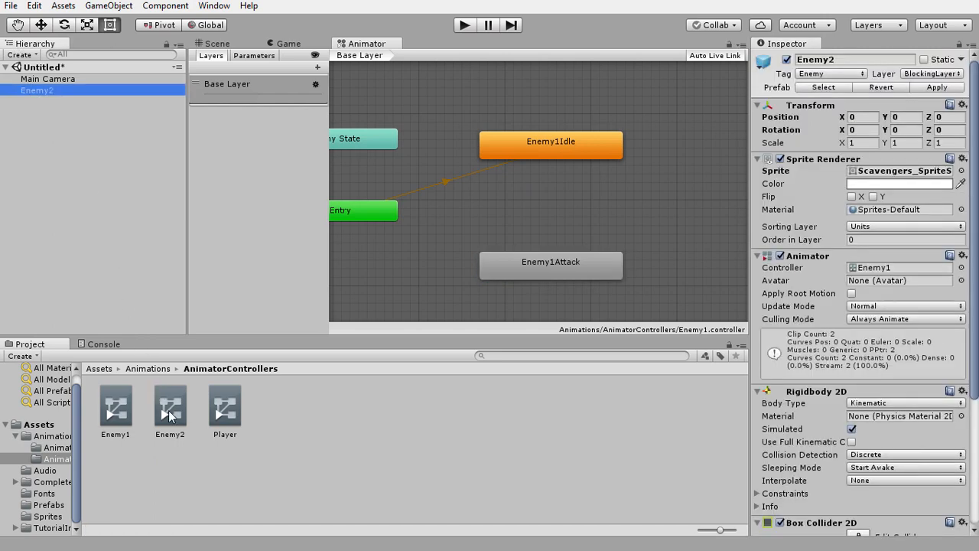
left_click_drag(169, 410, 883, 274)
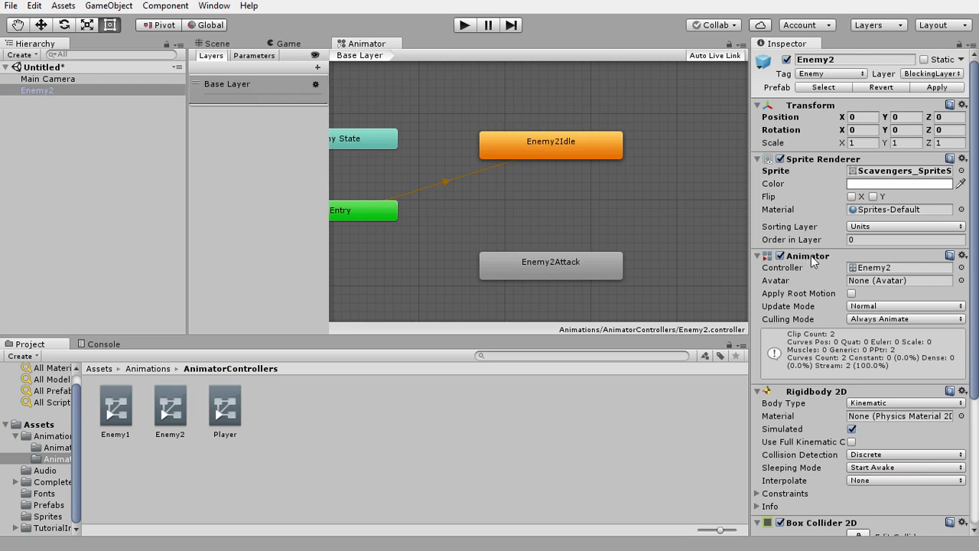
Compare the state graphs of the Enemy1 and Enemy2 animator controllers
left_click(112, 414)
left_click(164, 409)
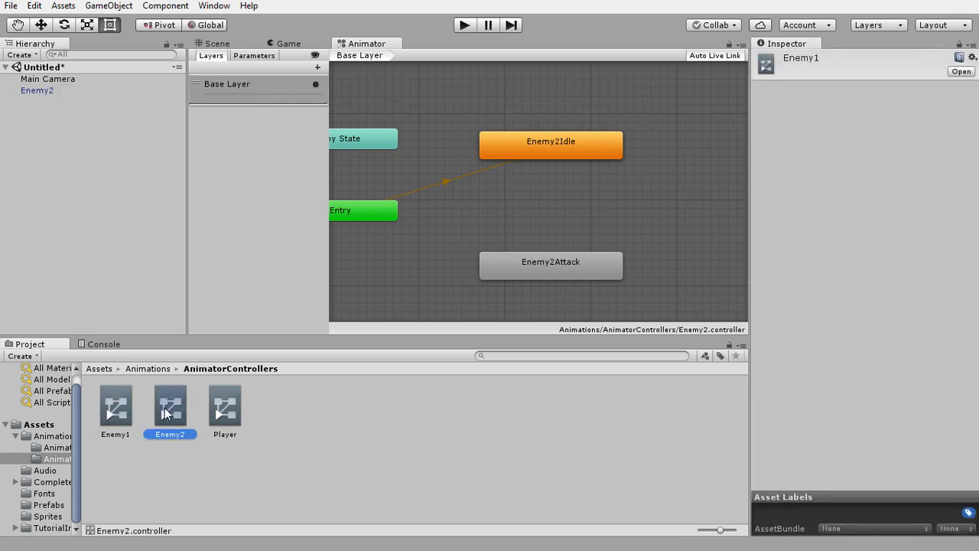
left_click(129, 408)
left_click(169, 404)
left_click(128, 408)
left_click(169, 419)
left_click(108, 419)
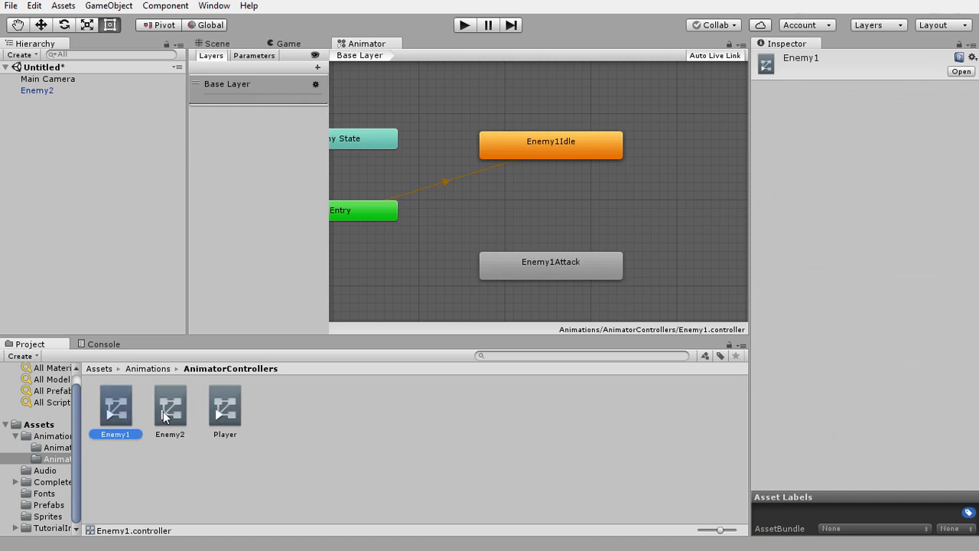
left_click(166, 416)
left_click(127, 404)
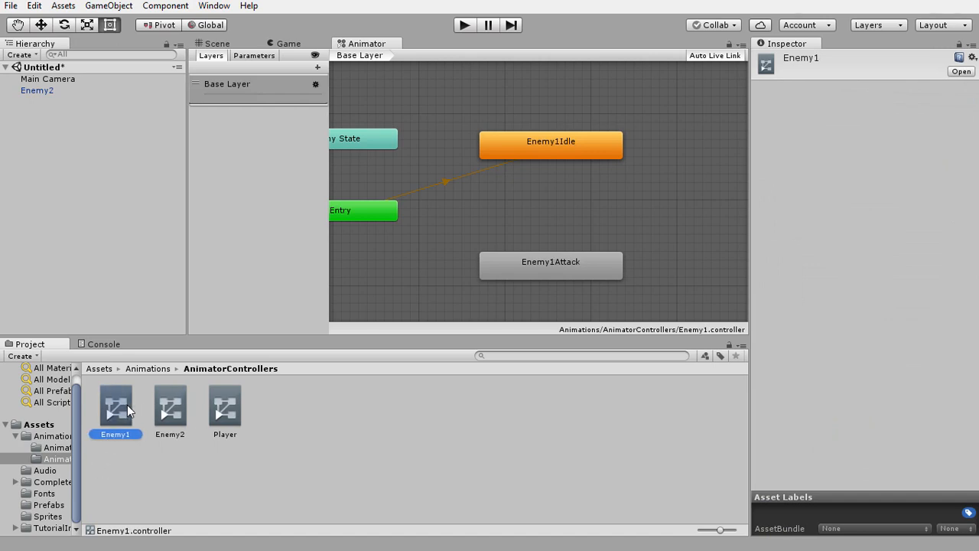
left_click(178, 410)
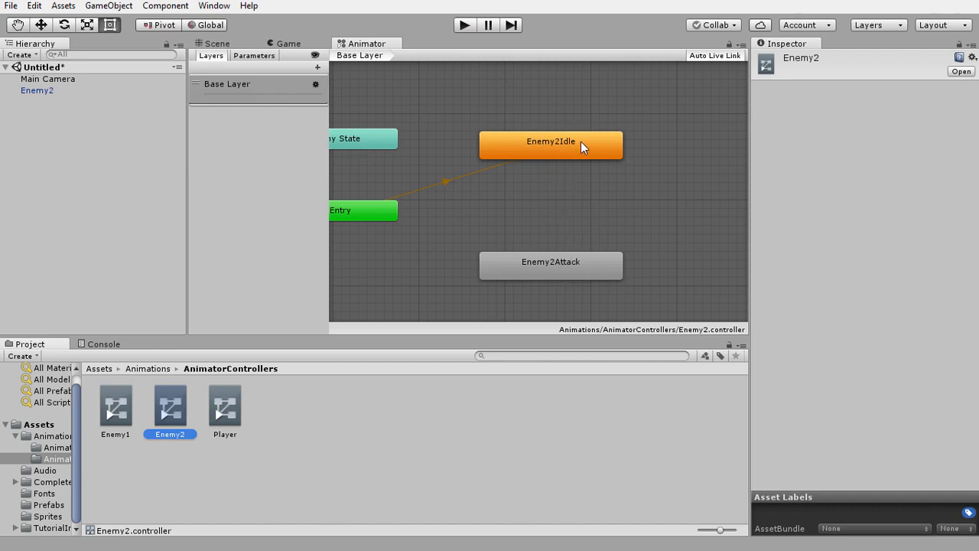
left_click(128, 397)
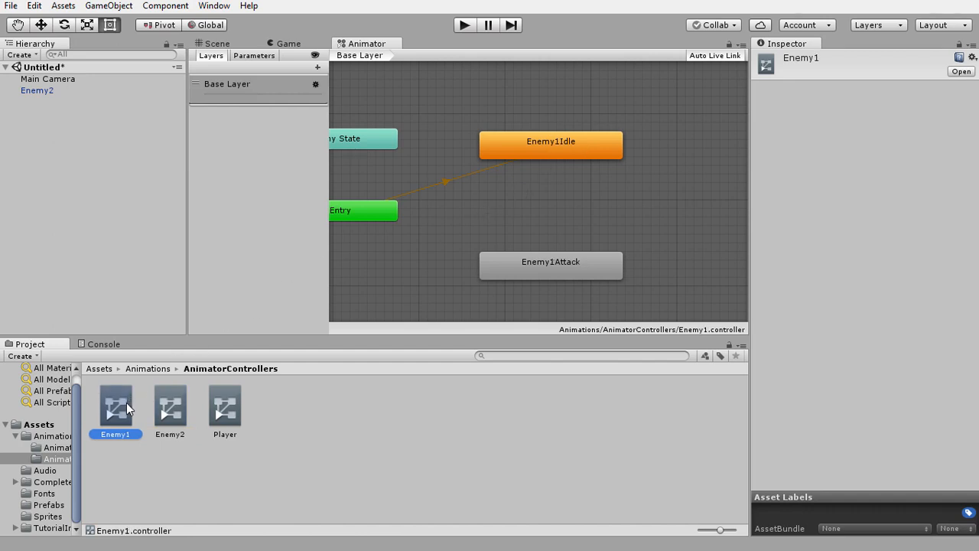
left_click(168, 409)
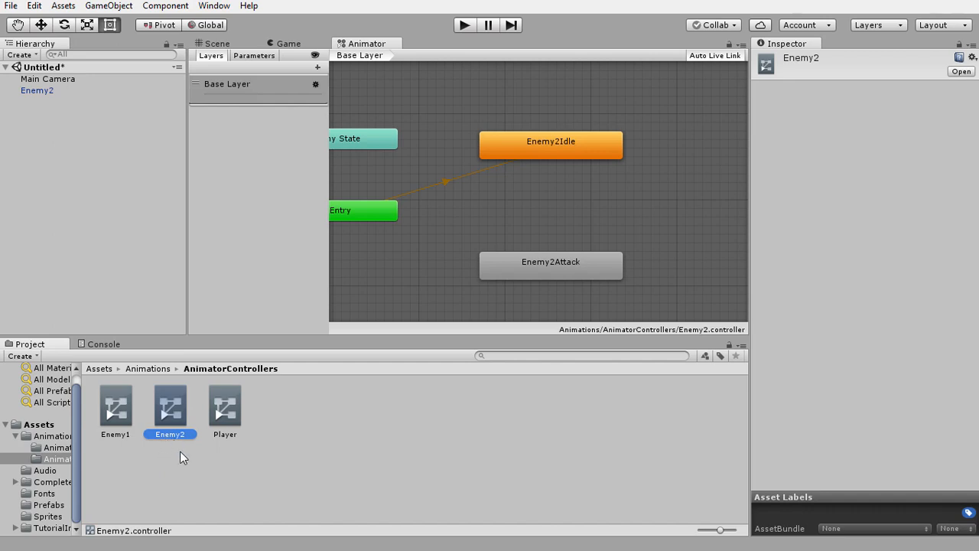
Delete the duplicated Enemy2 animator controller from the AnimatorControllers folder
left_click(181, 451)
left_click(159, 421)
key("Delete")
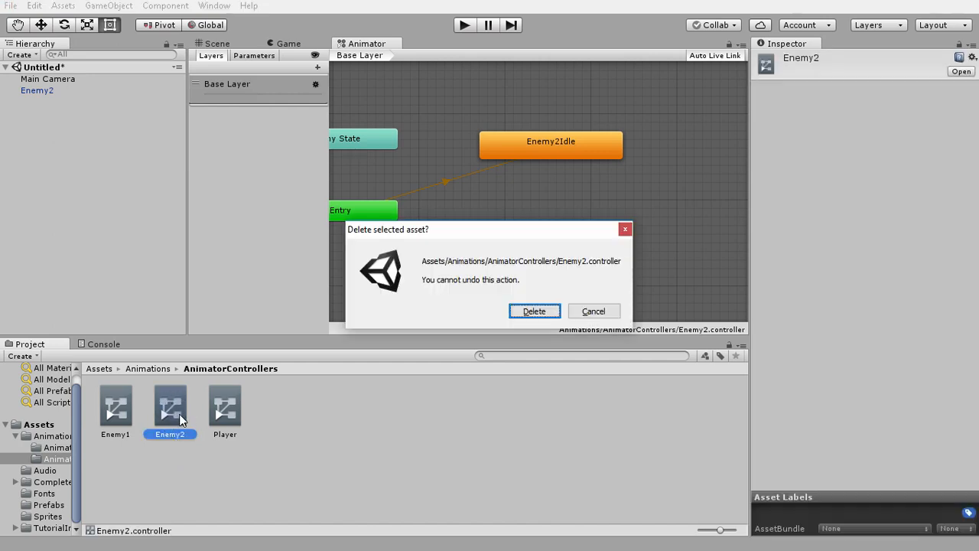
left_click(528, 308)
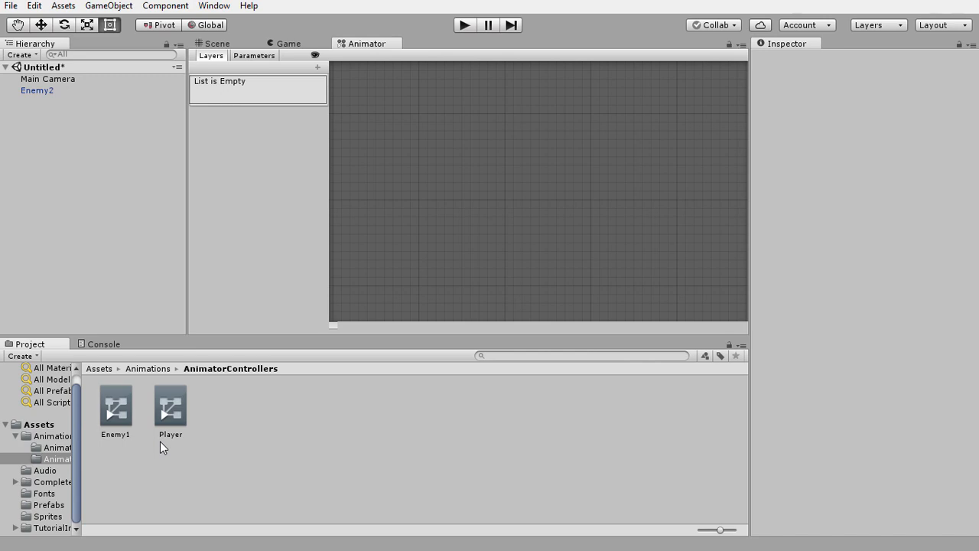
Create an Animator Override Controller named Enemy2 in the AnimatorControllers folder and set Enemy1 as its base controller
right_click(230, 407)
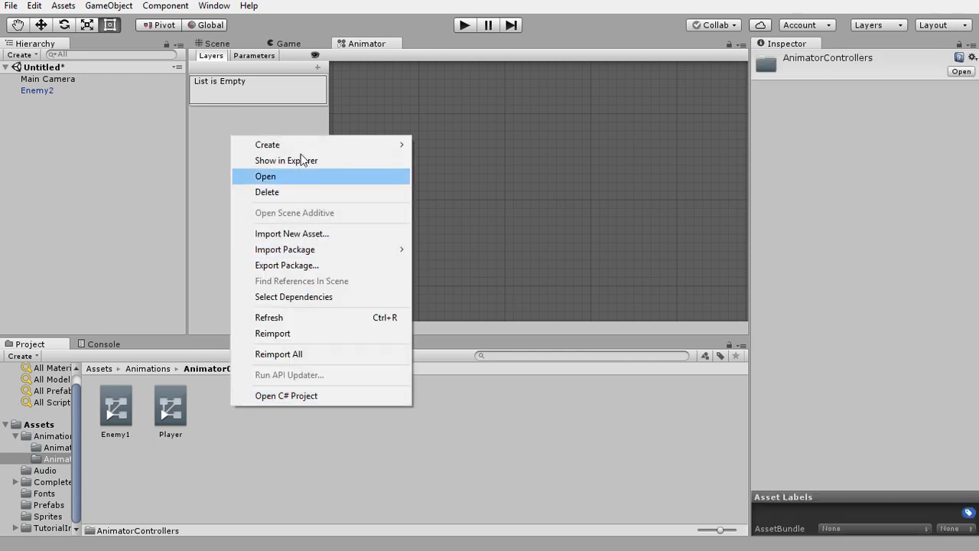
mouse_move(304, 145)
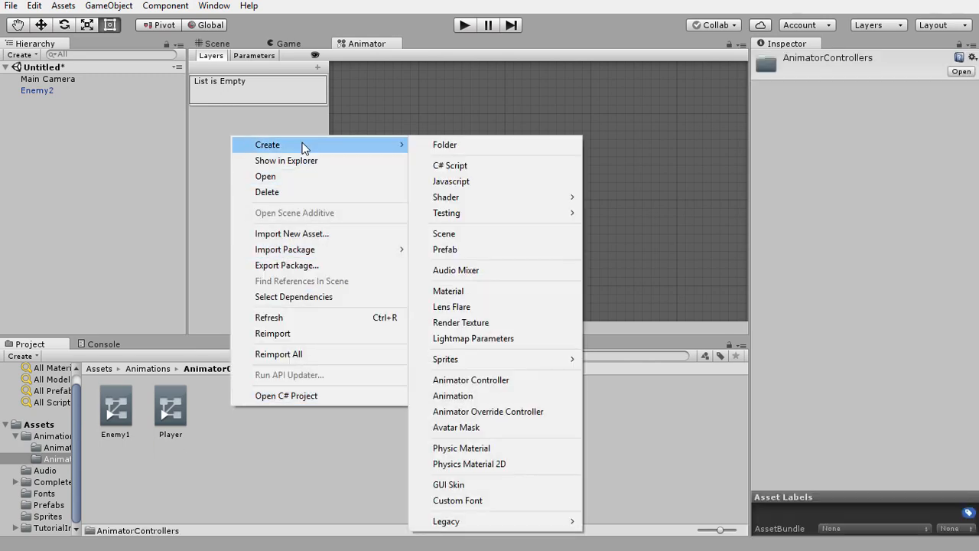
left_click(490, 413)
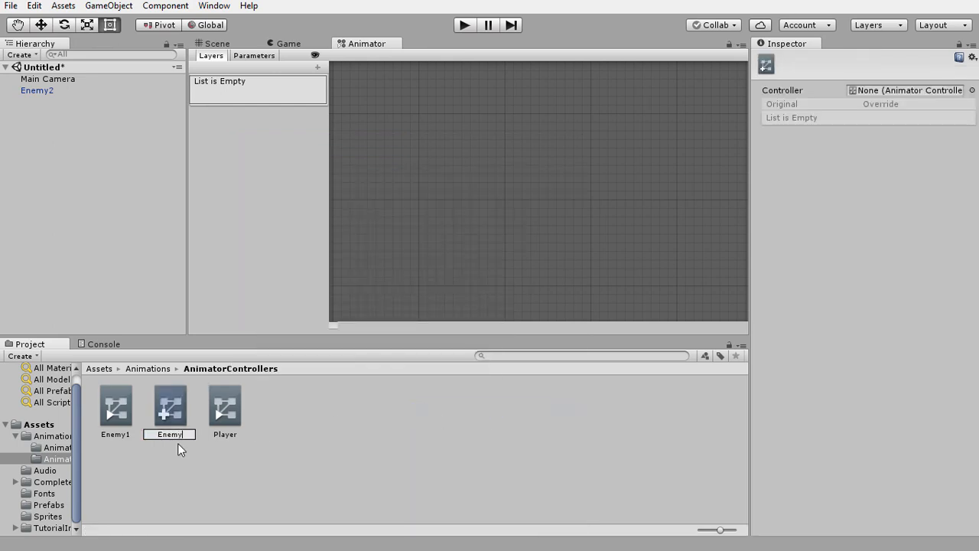
key("Return")
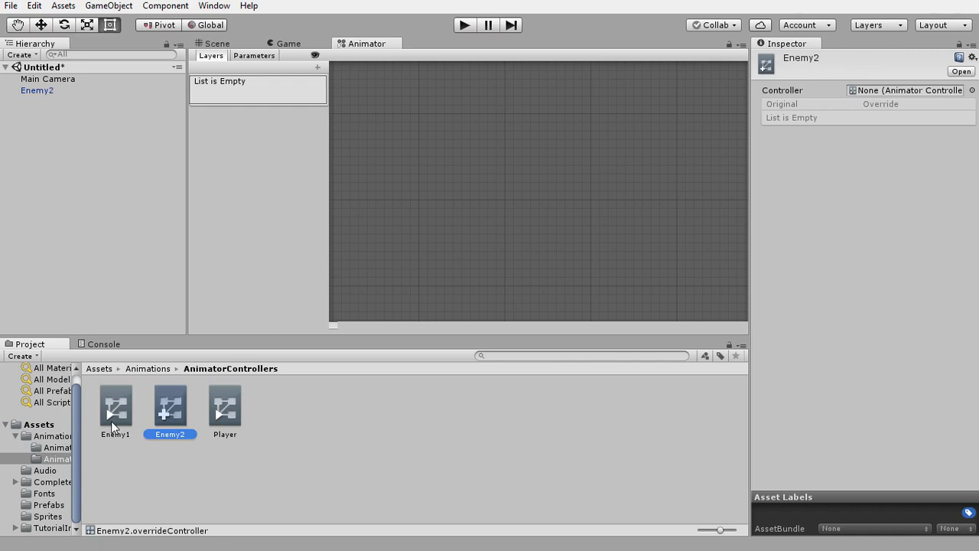
left_click_drag(111, 412, 857, 95)
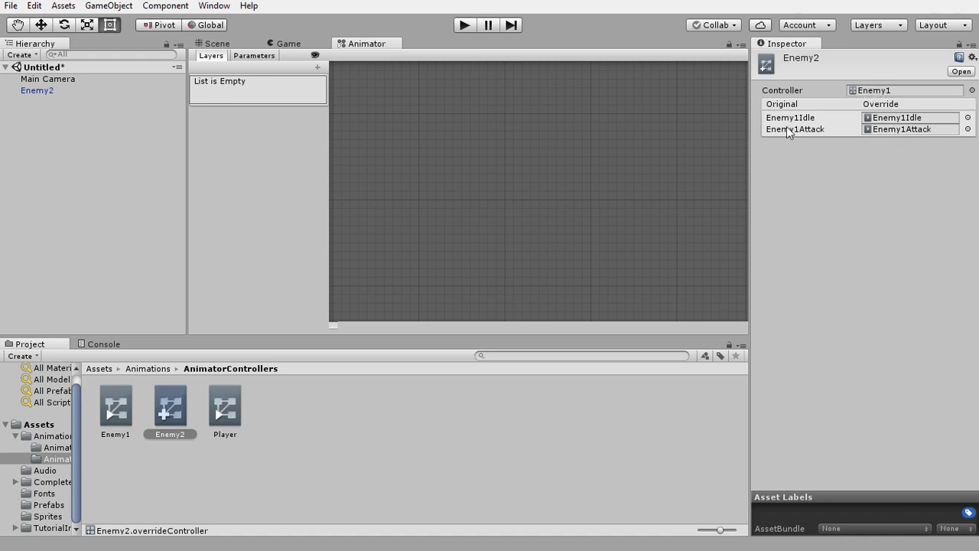
Override the Enemy1Idle clip with Enemy2Idle and the Enemy1Attack clip with Enemy2Attack in the Enemy2 override controller
left_click(75, 448)
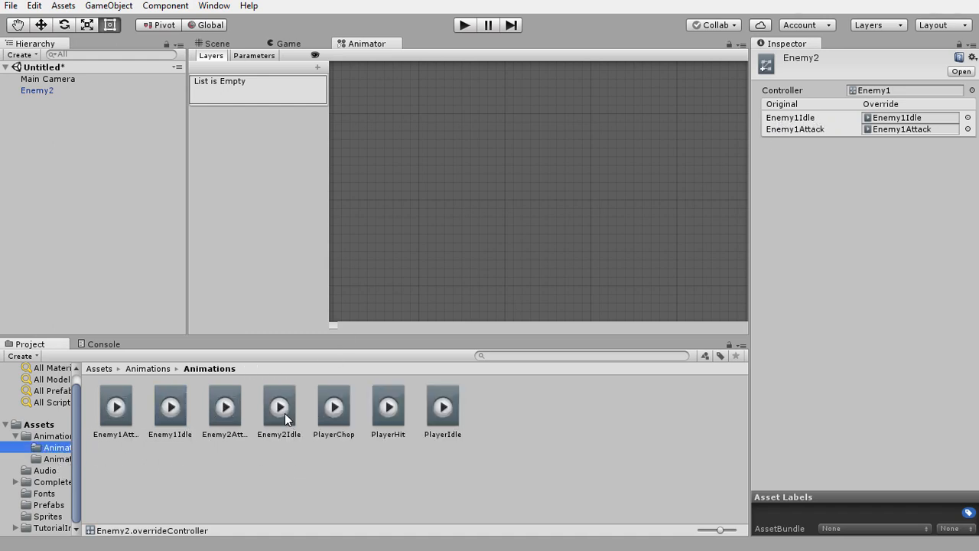
left_click_drag(285, 413, 908, 120)
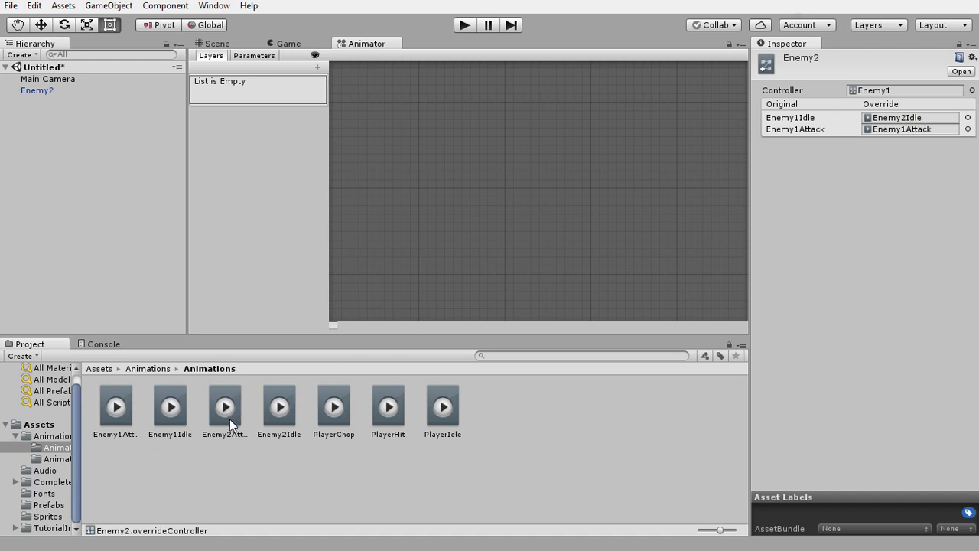
left_click_drag(230, 417, 897, 127)
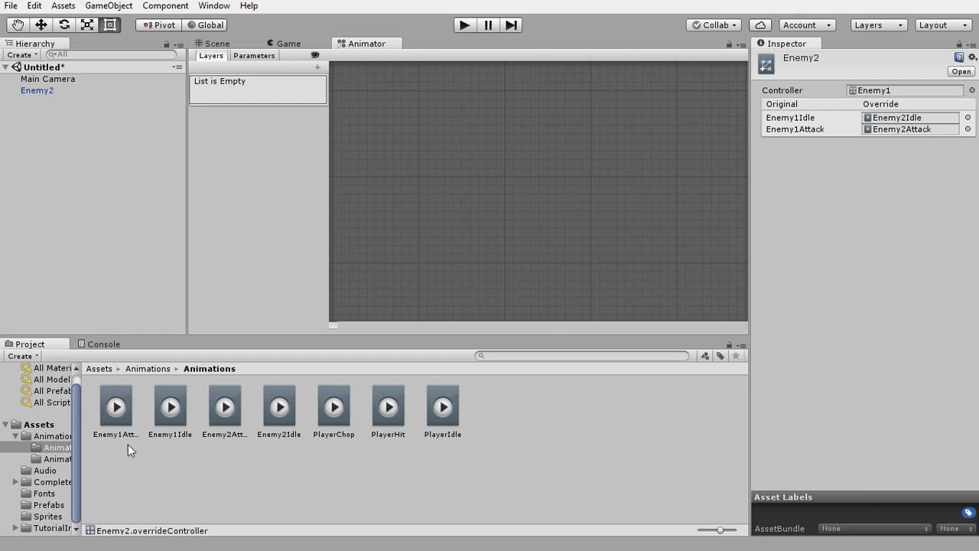
Compare the Enemy1 animator controller with the Enemy2 override controller in the AnimatorControllers folder
left_click(55, 459)
left_click(119, 414)
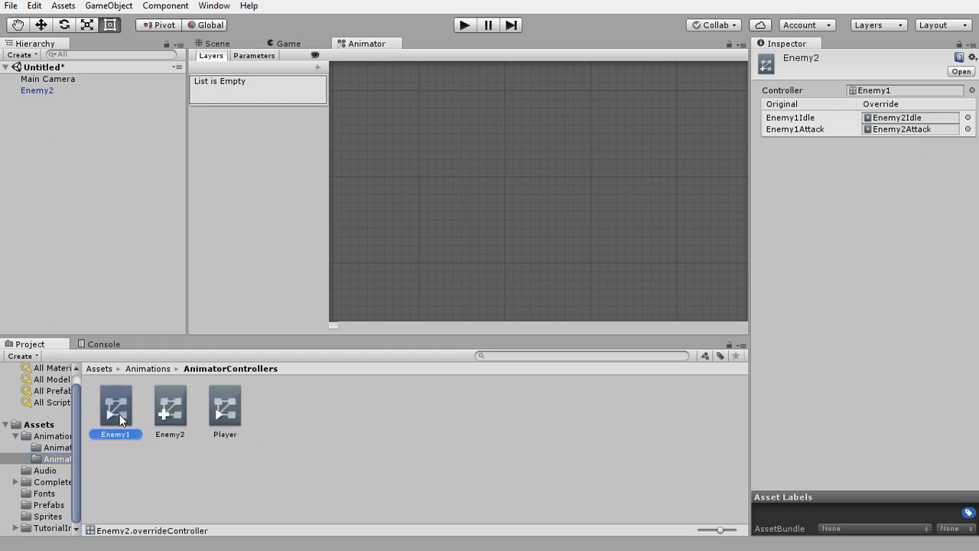
left_click(165, 405)
left_click(123, 410)
left_click(163, 408)
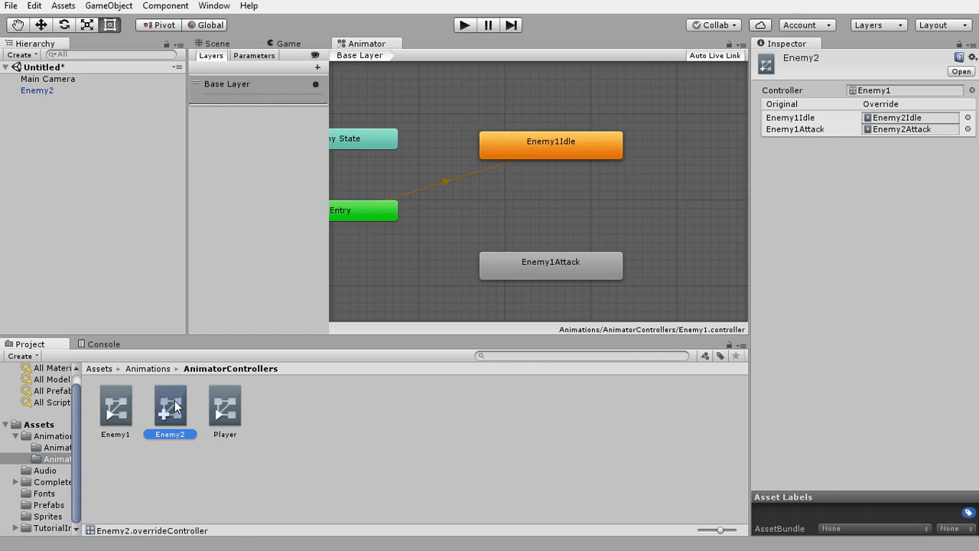
Reposition the Enemy1Idle and Enemy1Attack states in the Enemy1 controller's graph, then review the Enemy2 override controller
double_click(123, 404)
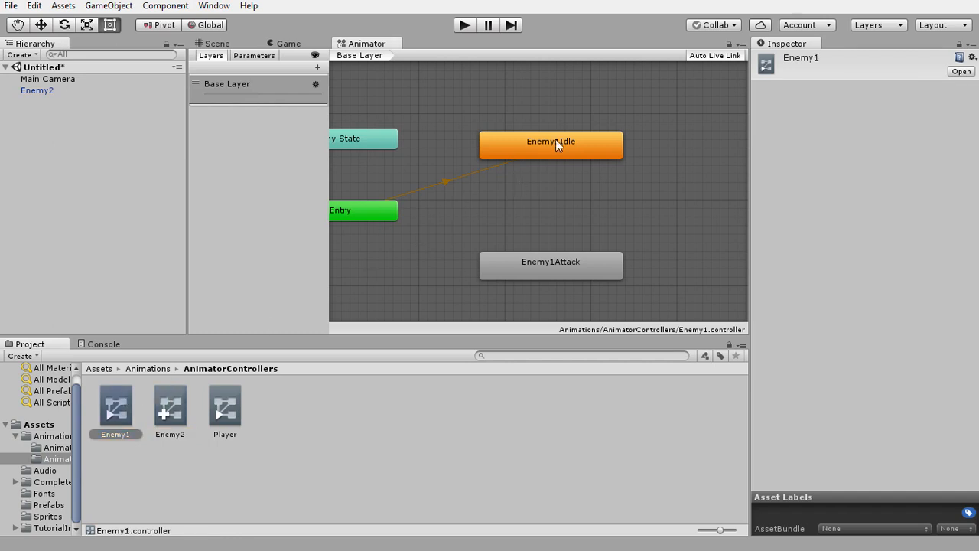
left_click_drag(556, 142, 566, 159)
left_click_drag(557, 257, 566, 259)
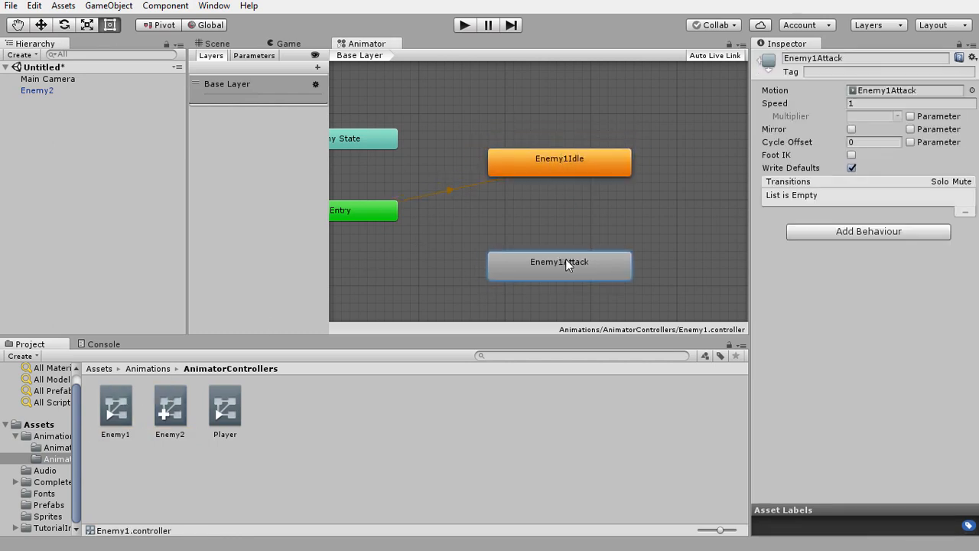
left_click(163, 410)
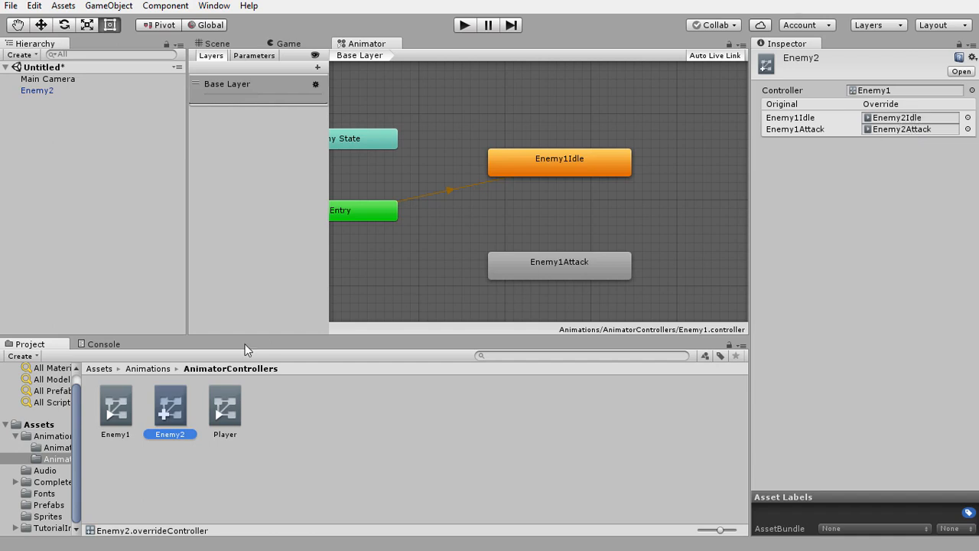
Add a transition from Enemy1Idle to Enemy1Attack in the Enemy1 controller and check the Enemy2 override controller
left_click(125, 407)
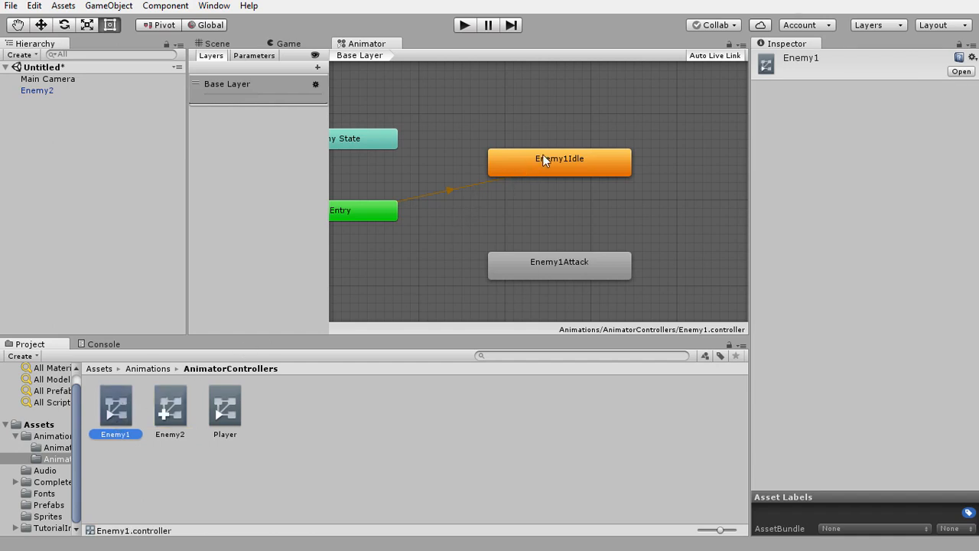
right_click(561, 155)
left_click(582, 163)
left_click(572, 264)
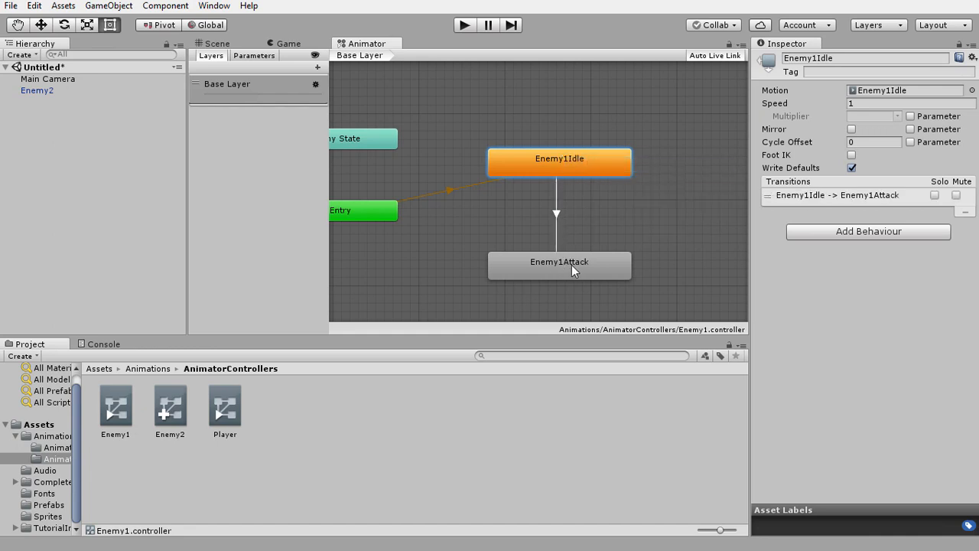
left_click(181, 415)
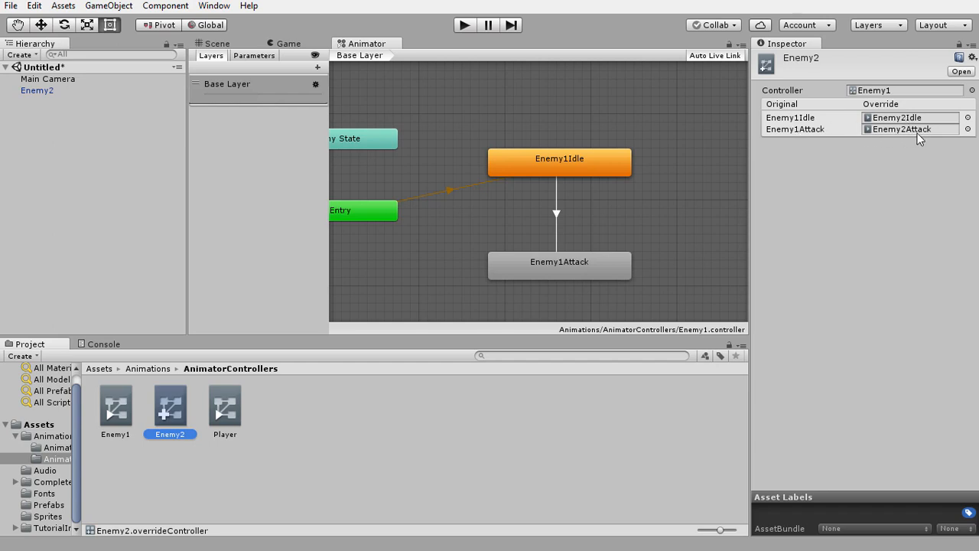
Delete the transition between Enemy1Idle and Enemy1Attack from the Enemy1 controller
left_click(556, 214)
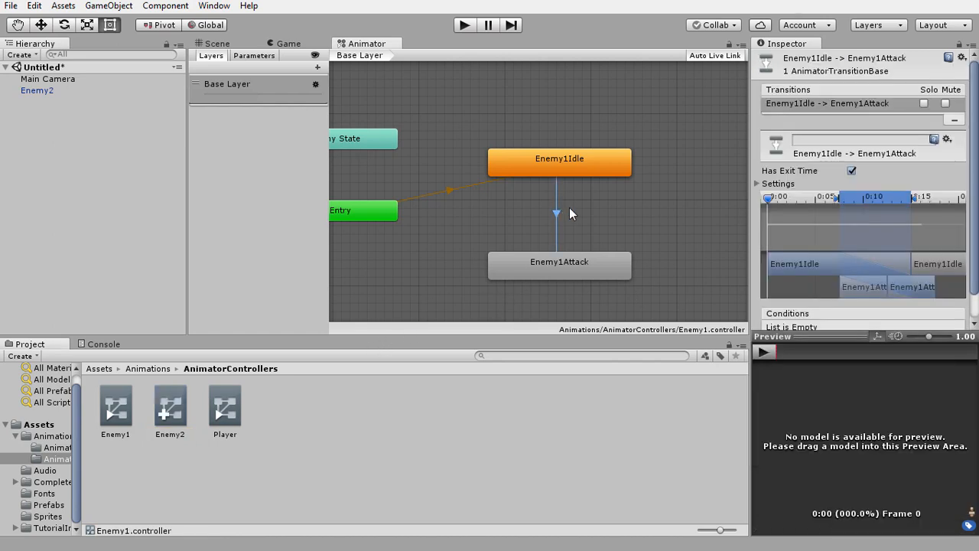
right_click(557, 212)
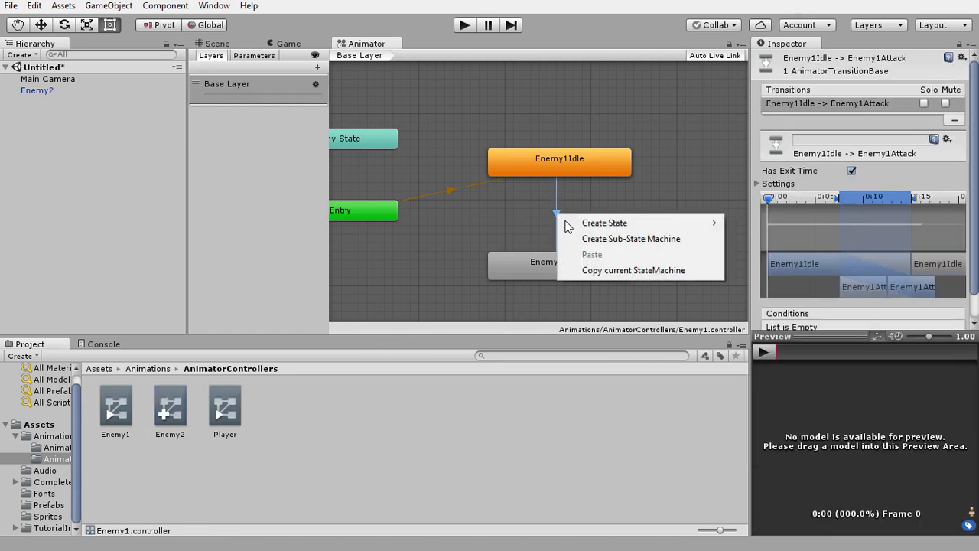
mouse_move(570, 223)
left_click(528, 227)
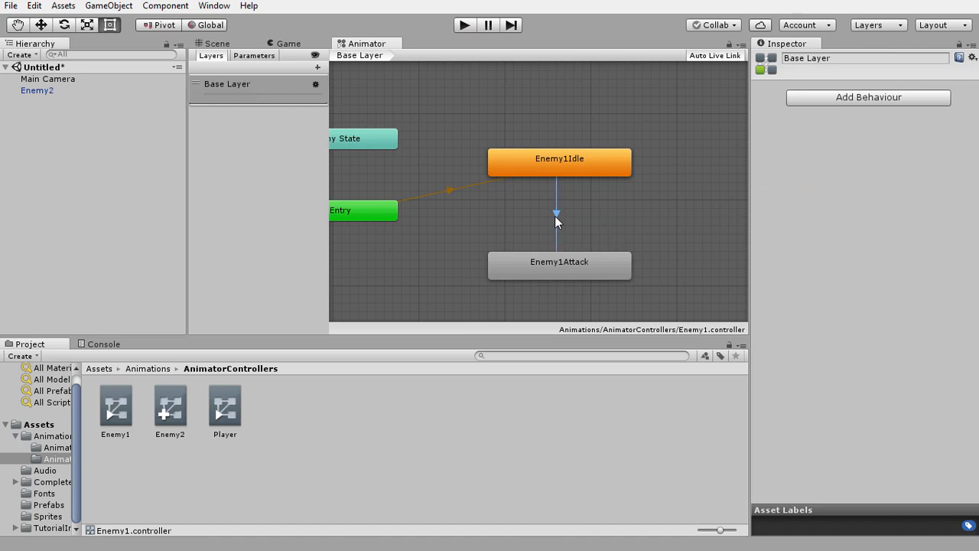
right_click(554, 214)
left_click(531, 225)
left_click(556, 215)
key("Delete")
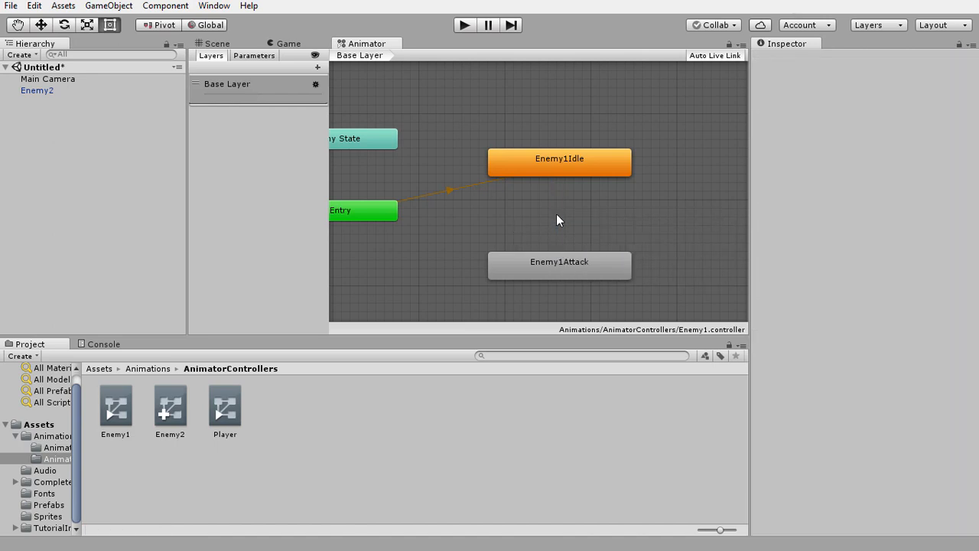
Assign the Enemy2 override controller to the Animator component of the Enemy2 object in the scene
left_click(162, 418)
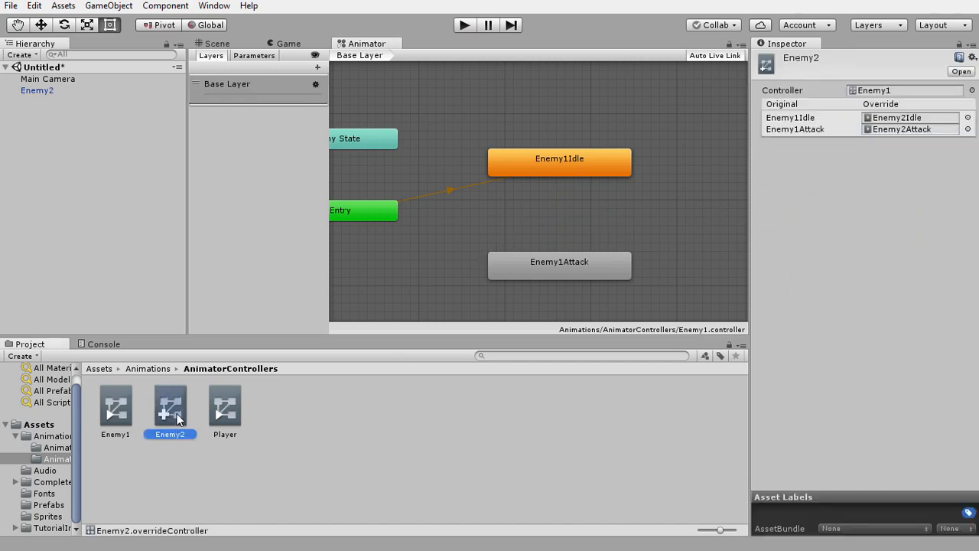
left_click(53, 447)
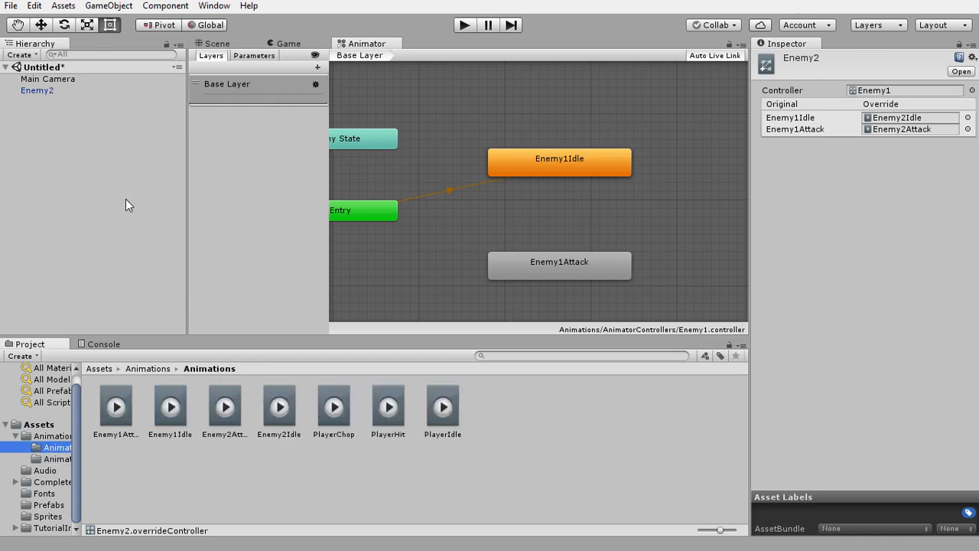
left_click(40, 89)
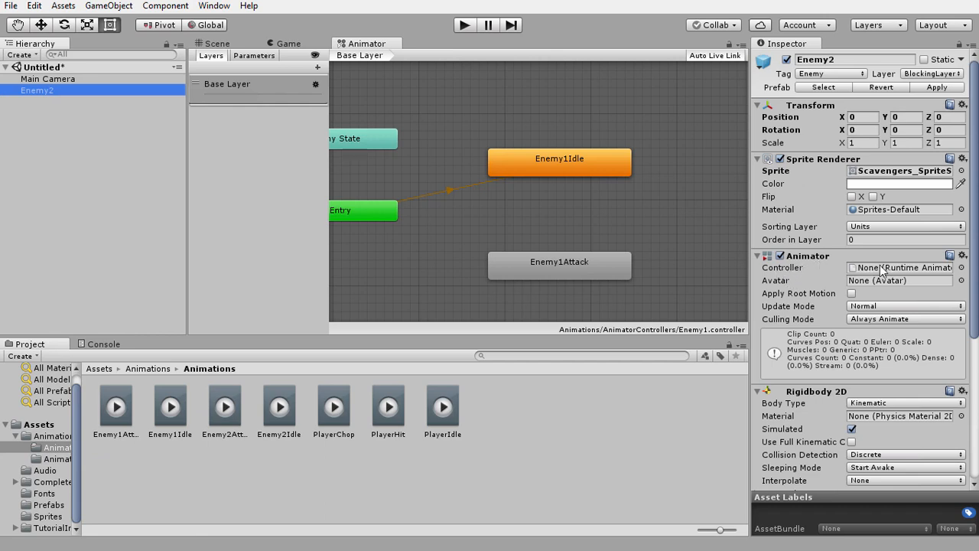
left_click(48, 459)
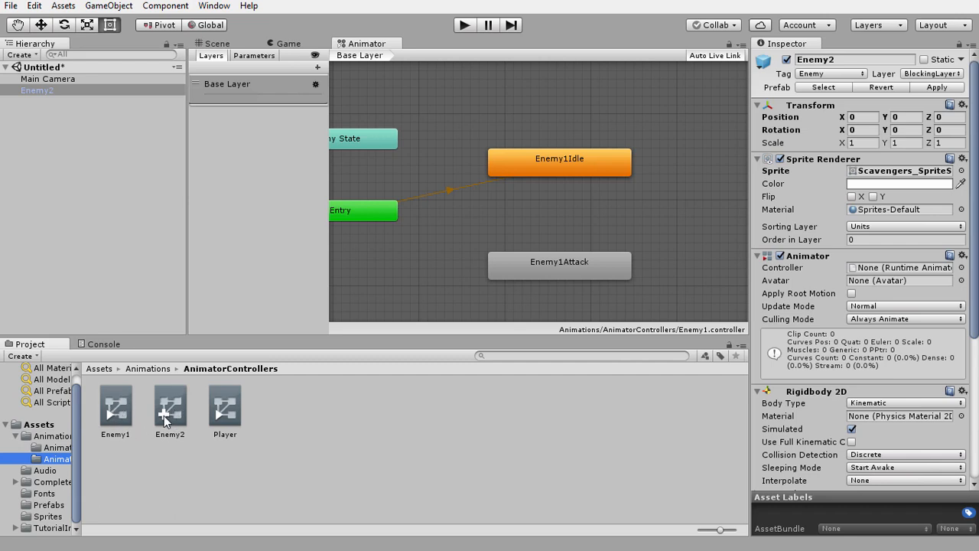
left_click_drag(164, 416, 869, 272)
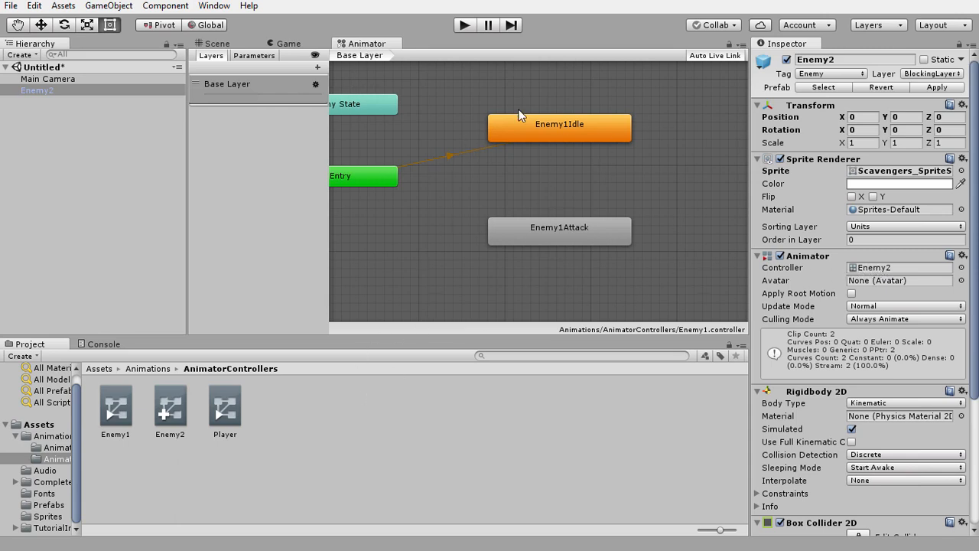
Close the Animator window and run the scene to check Enemy2's idle animation in the Game and Scene views
right_click(372, 50)
left_click(412, 68)
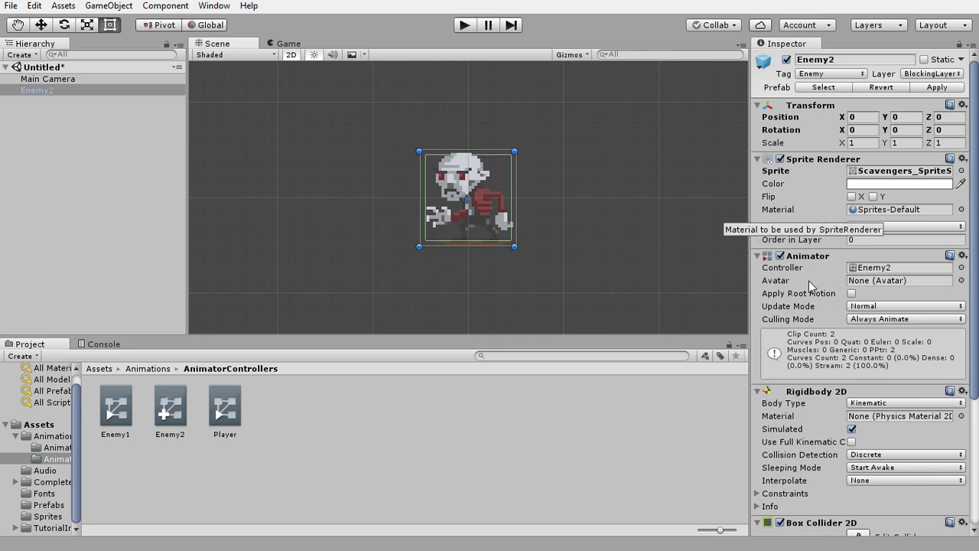
left_click(464, 26)
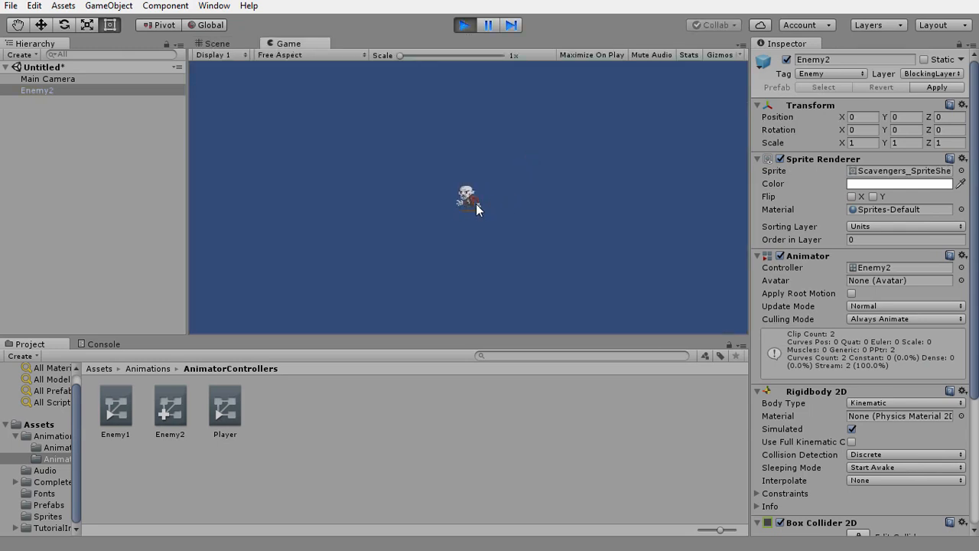
left_click(217, 44)
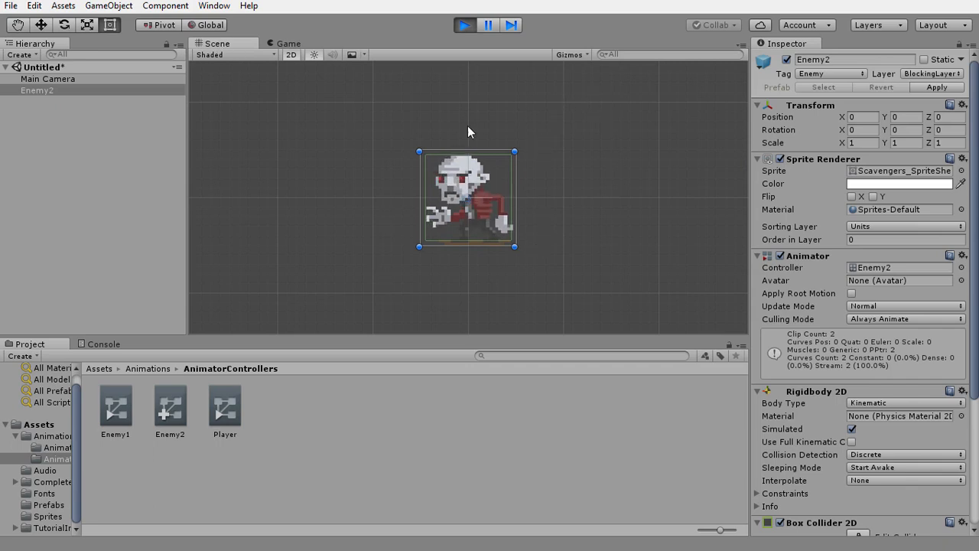
left_click(464, 25)
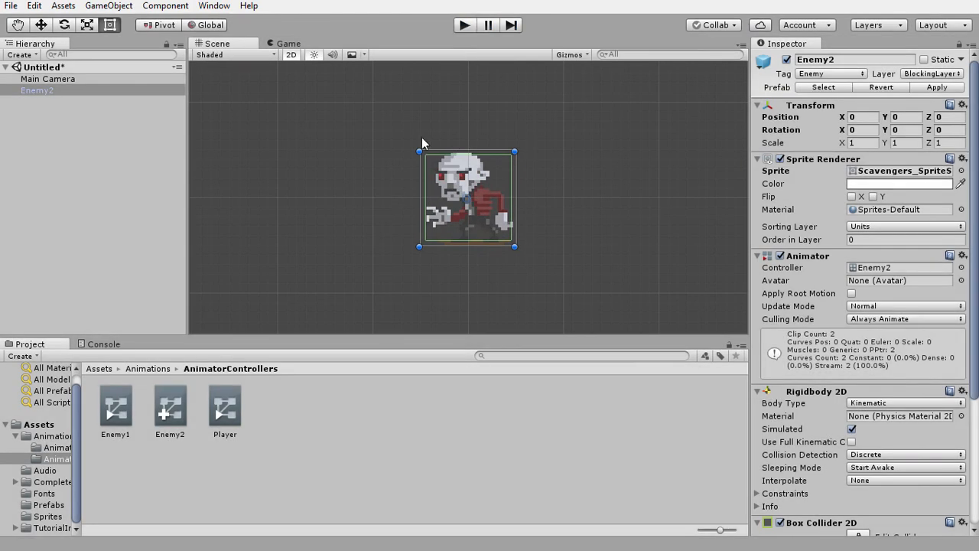
Set the Enemy1Idle state's speed to 0.5 in the Enemy1 controller and play-test the scene
double_click(113, 409)
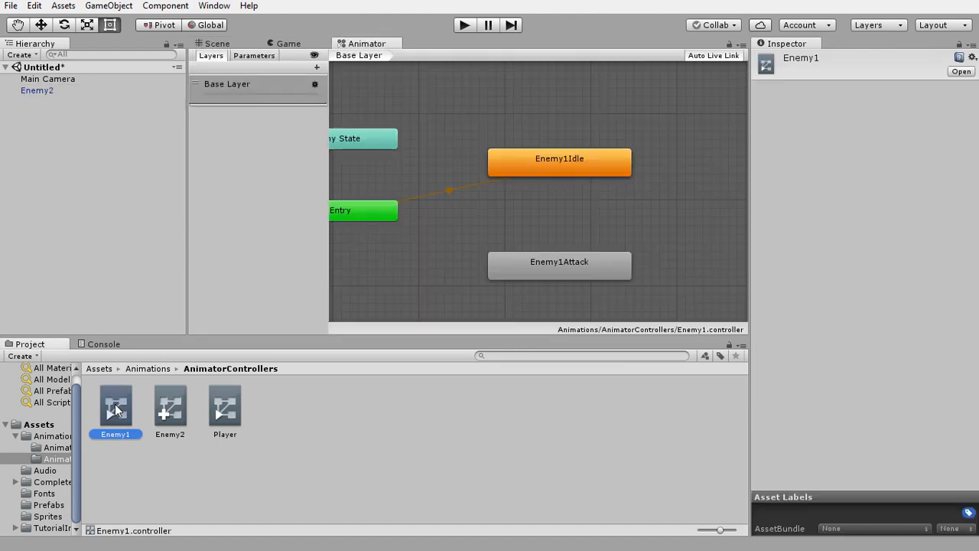
left_click(565, 162)
left_click(843, 102)
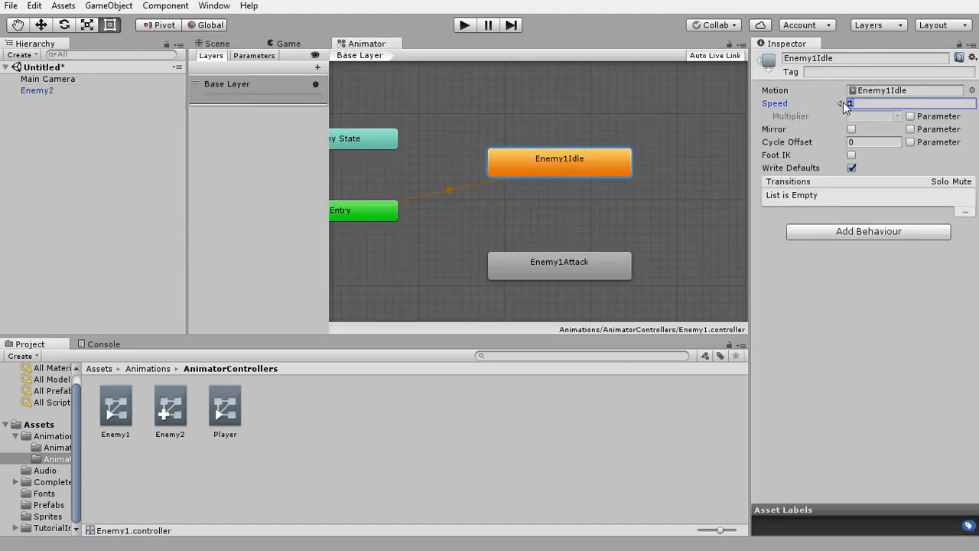
type("0.5")
left_click(468, 24)
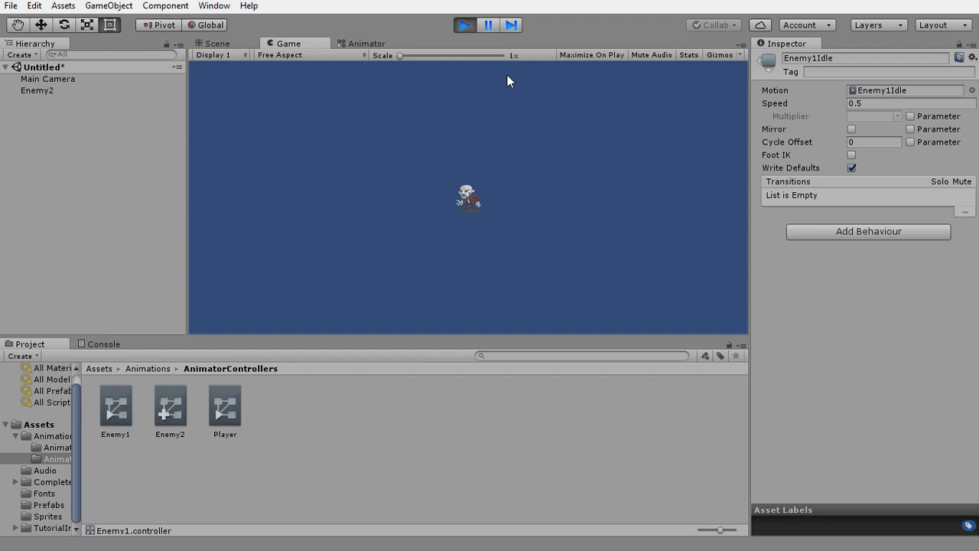
left_click(464, 25)
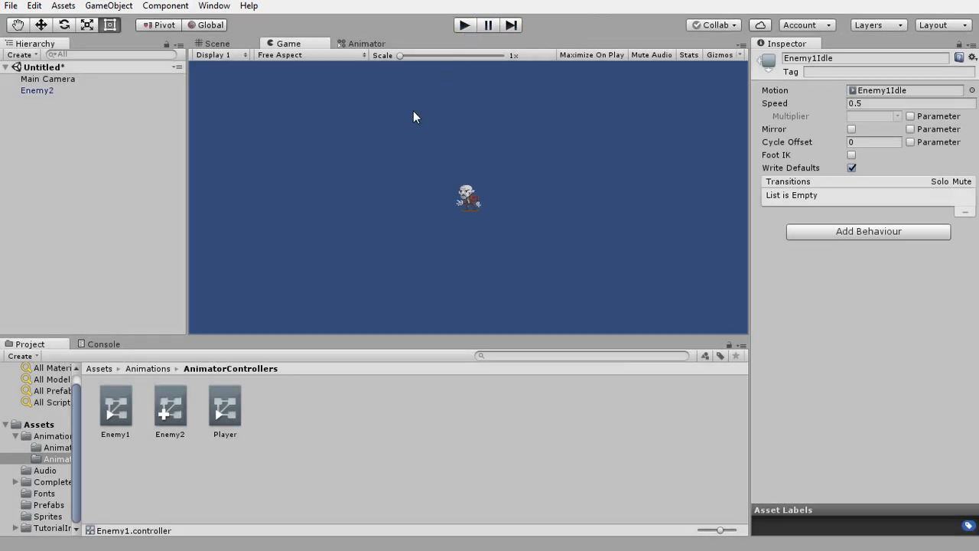
Review the settings of the Enemy1Attack and Enemy1Idle states in the Enemy1 controller
double_click(125, 410)
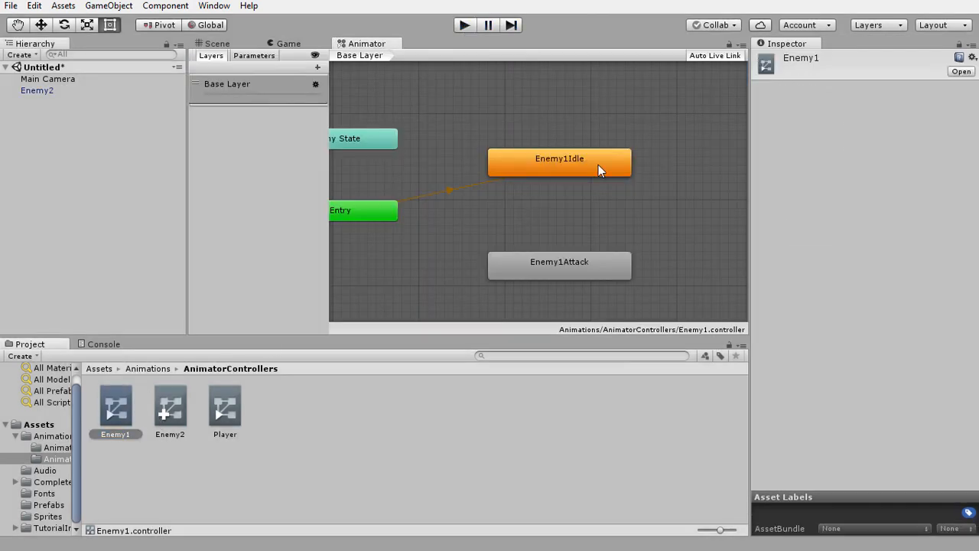
left_click(569, 261)
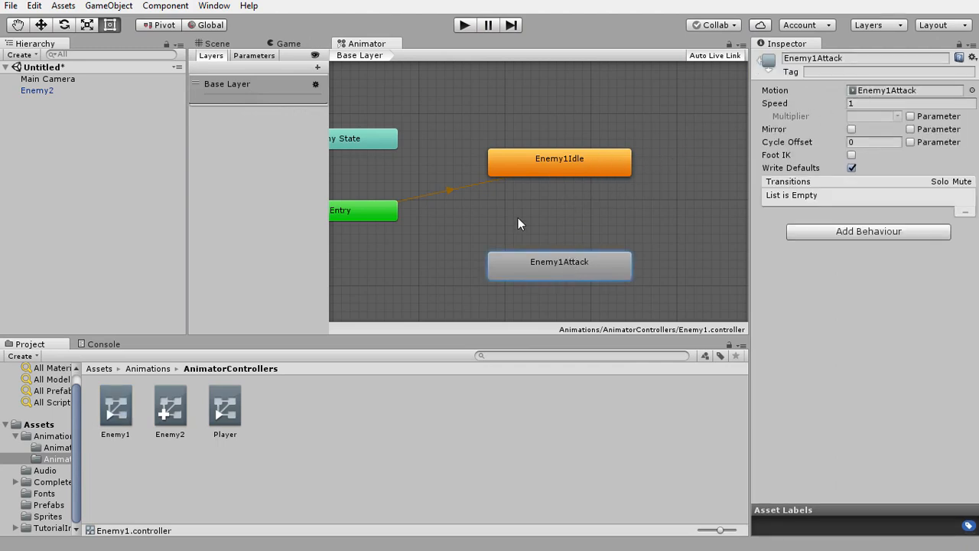
left_click(564, 162)
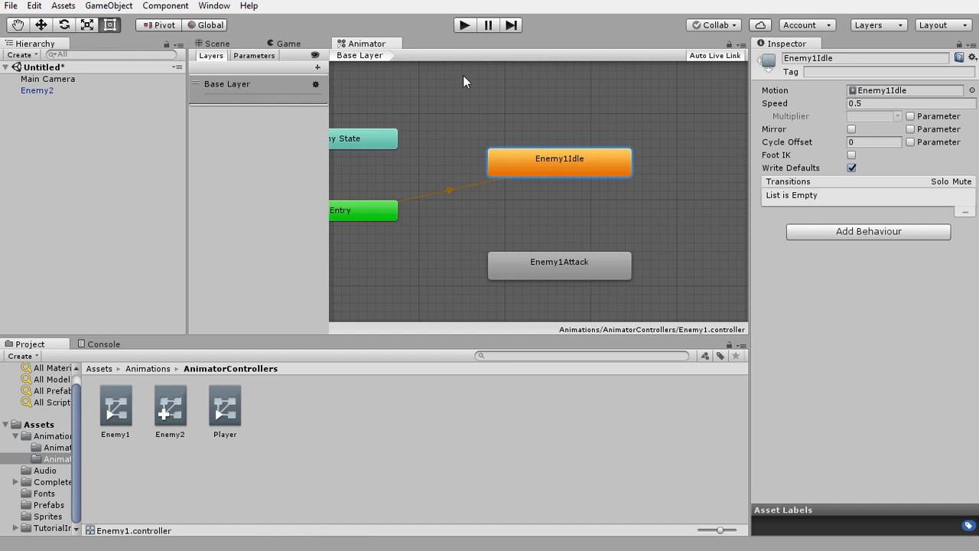
Check the components of the Enemy2 object and save it as a prefab in the Prefabs folder
left_click(218, 44)
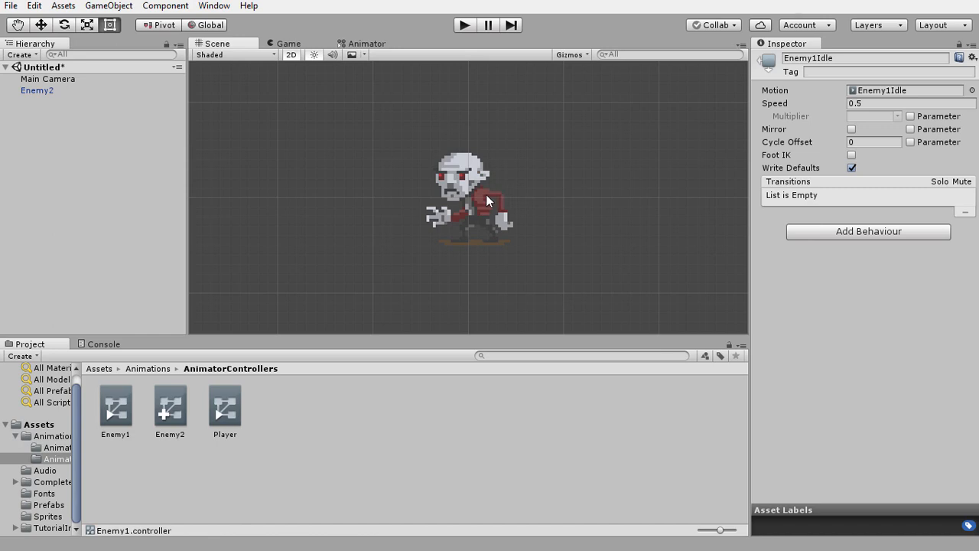
left_click(48, 505)
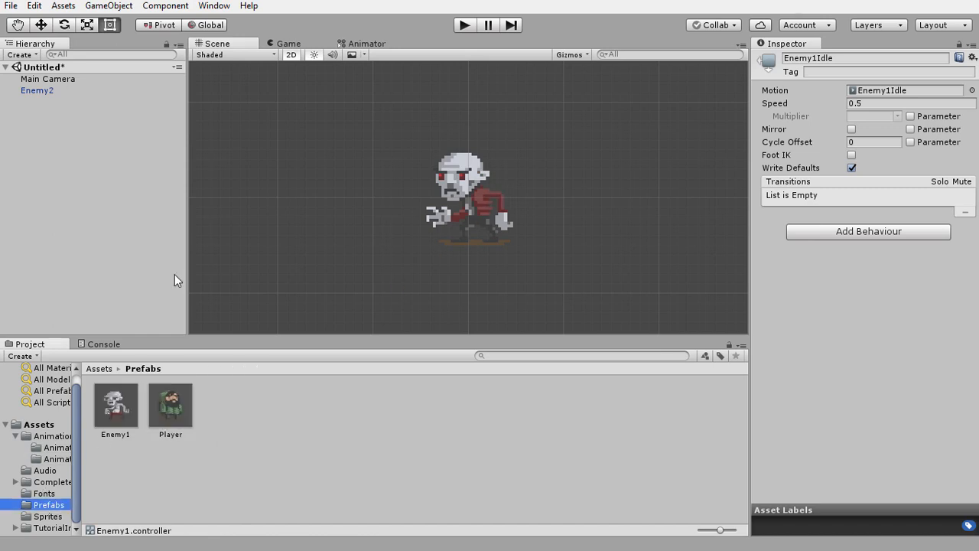
left_click(38, 90)
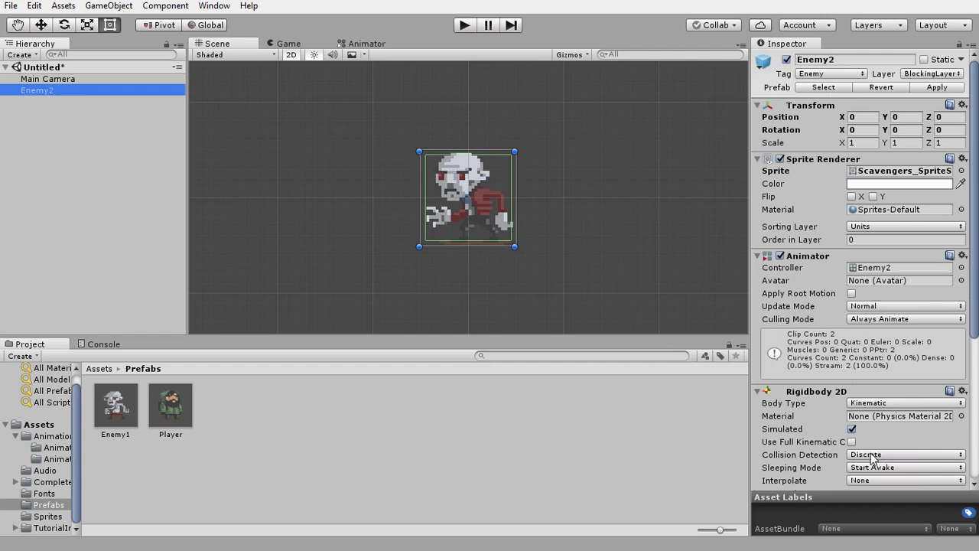
scroll(828, 317, "down", 3)
scroll(827, 317, "down", 3)
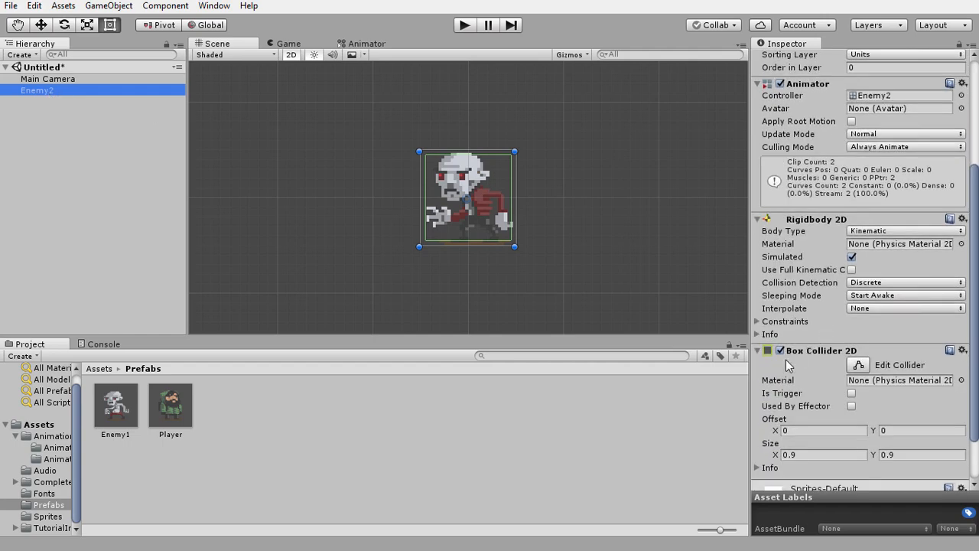
scroll(786, 360, "up", 2)
scroll(786, 360, "up", 2)
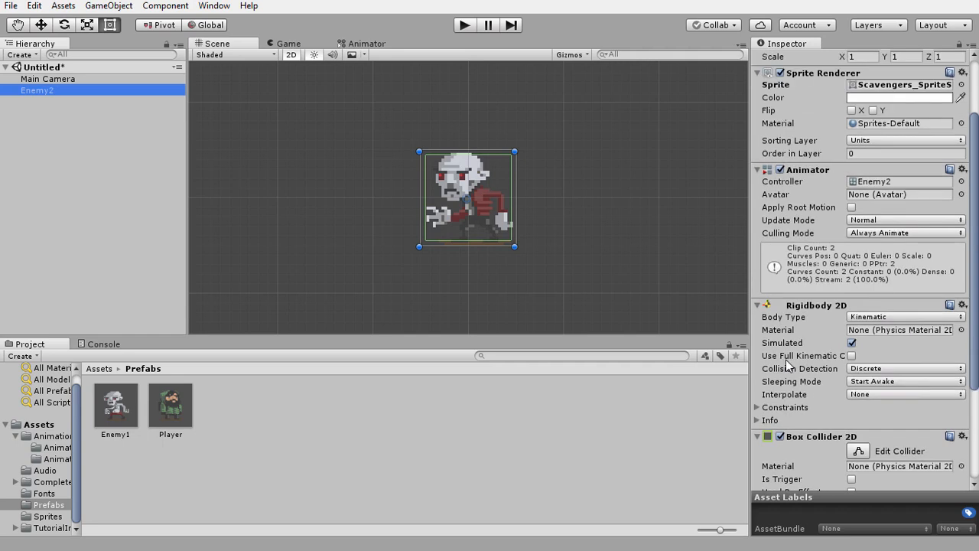
scroll(785, 359, "up", 3)
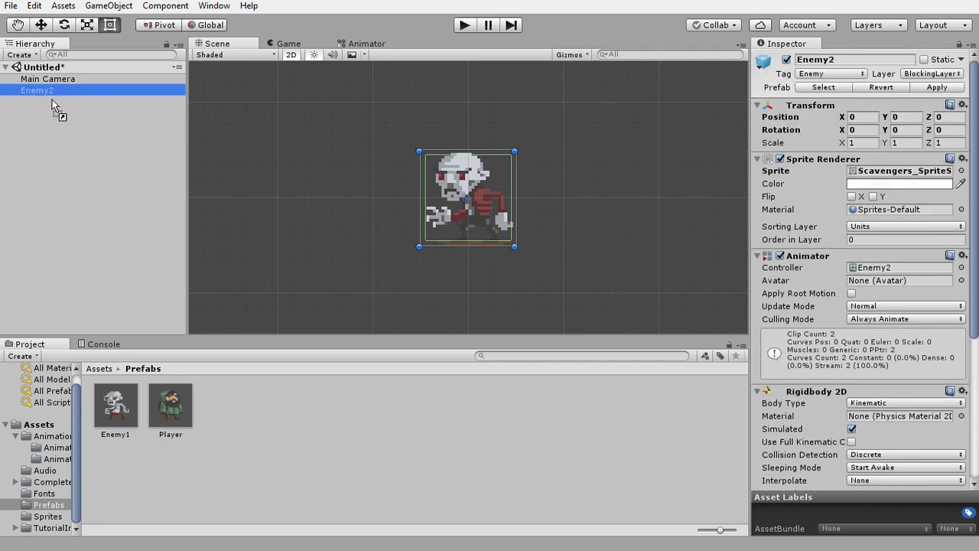
left_click_drag(52, 104, 223, 430)
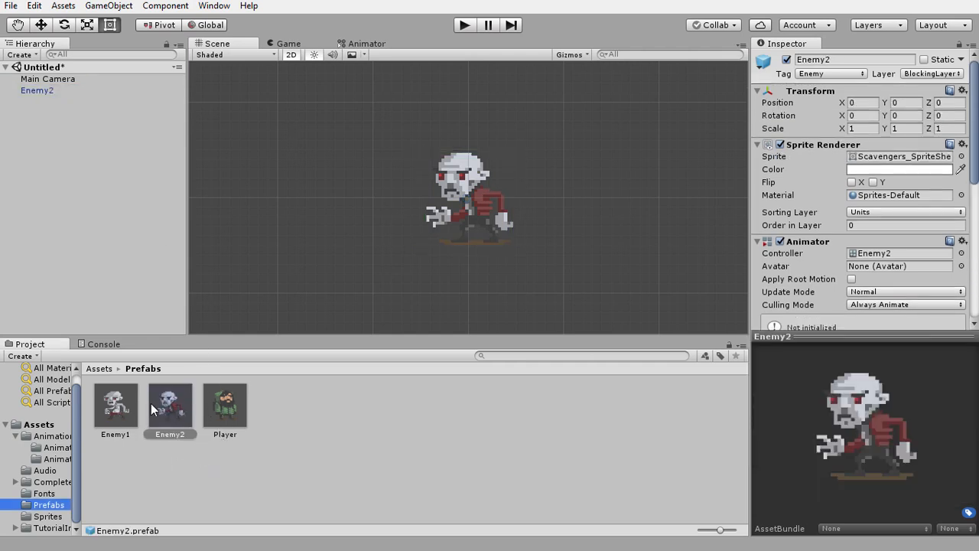
Place the Enemy1 and Player prefabs on either side of Enemy2 in the scene and play-test all three idle animations
left_click_drag(125, 411, 362, 202)
left_click_drag(225, 405, 575, 203)
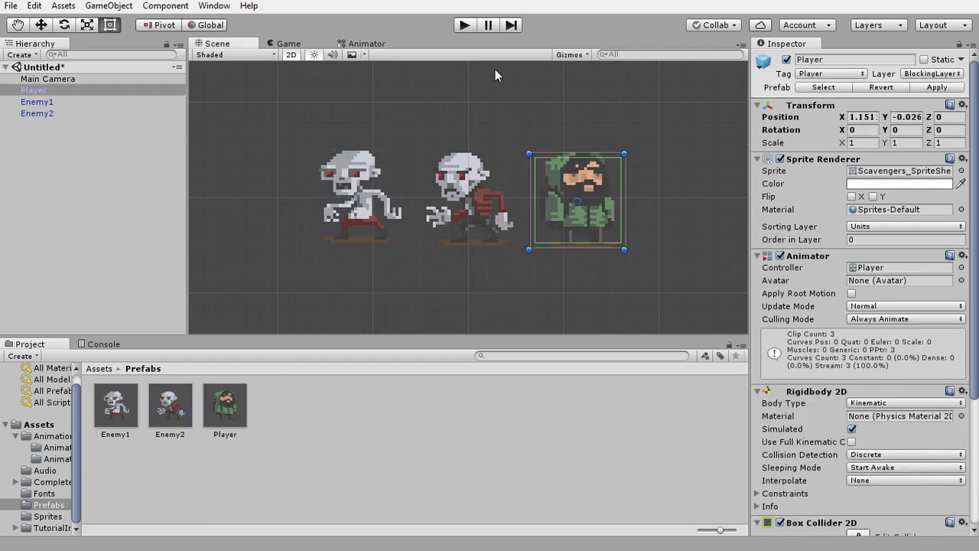
left_click(465, 25)
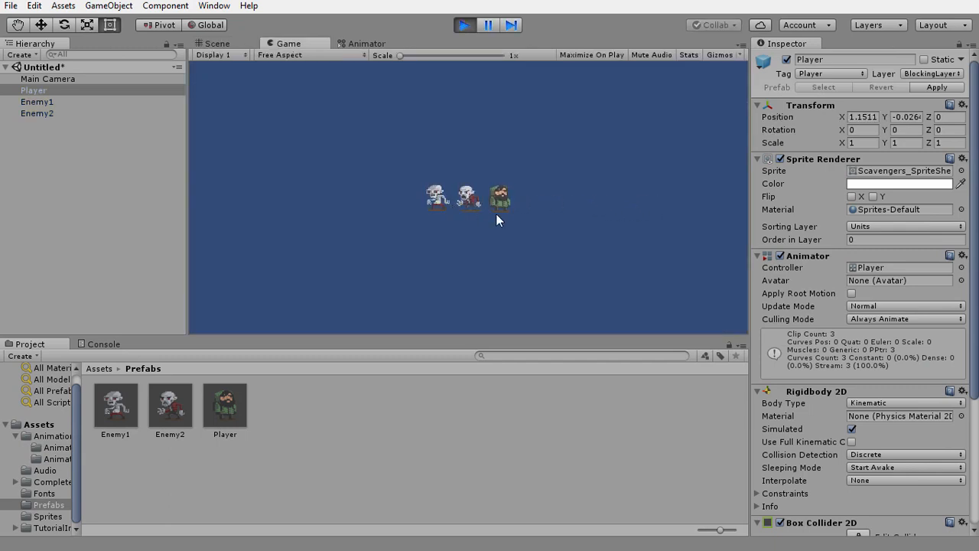
left_click(465, 26)
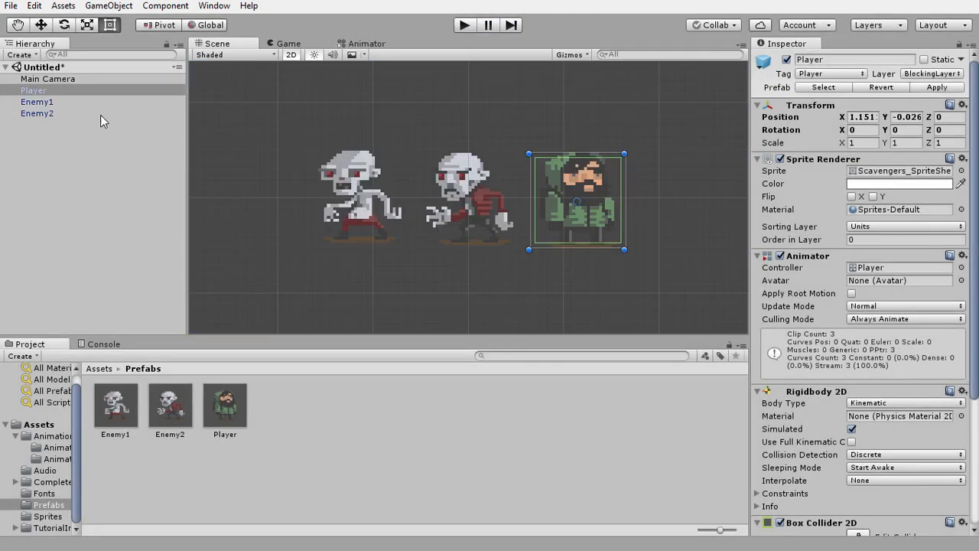
Delete the Player, Enemy1 and Enemy2 instances from the scene, leaving only the Main Camera
left_click(38, 113)
left_click(36, 91, "shift")
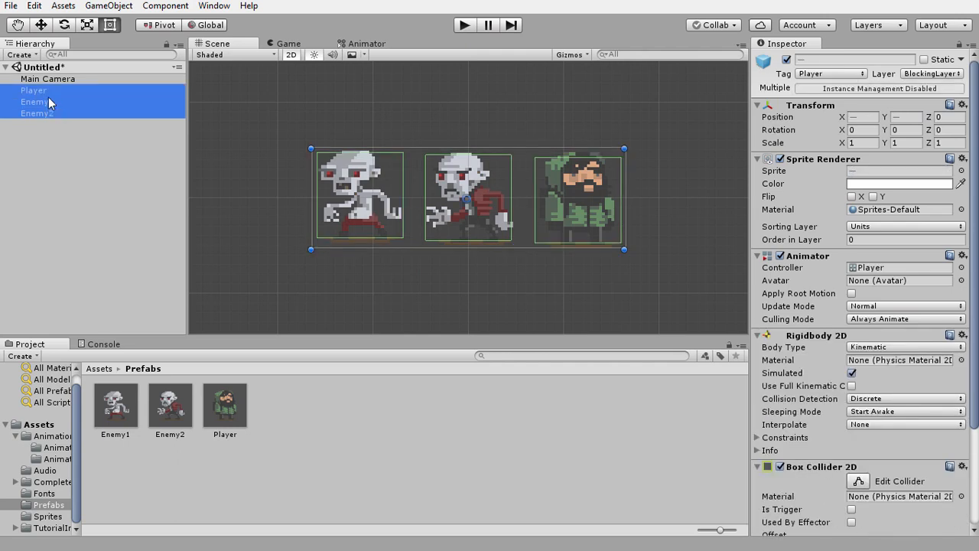
key("Delete")
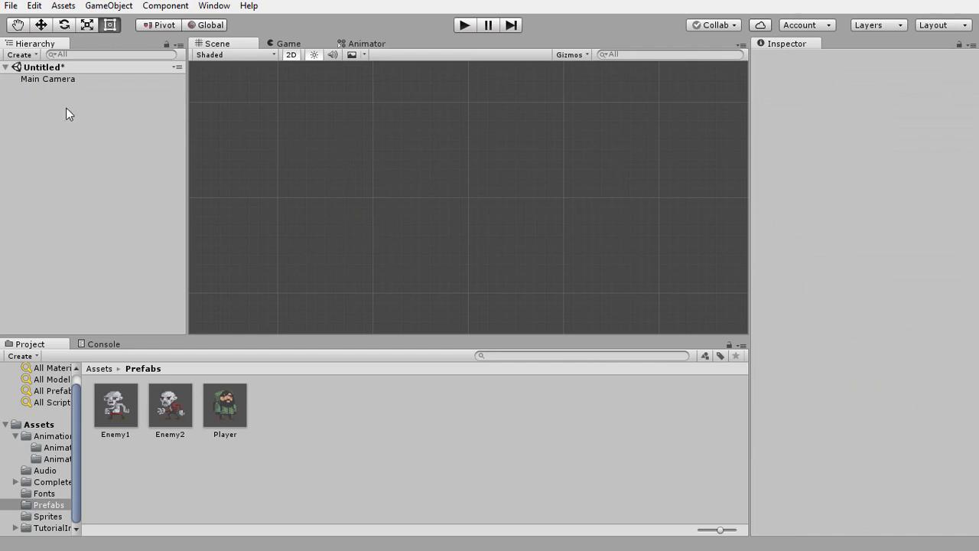
Save the scene as Main in a new folder named Scenes inside the project's Assets folder
left_click(11, 6)
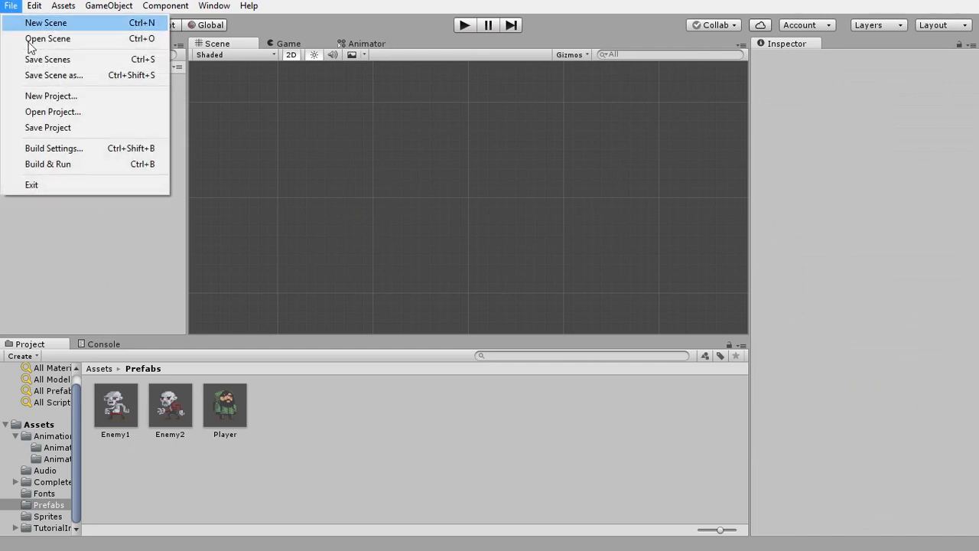
left_click(49, 76)
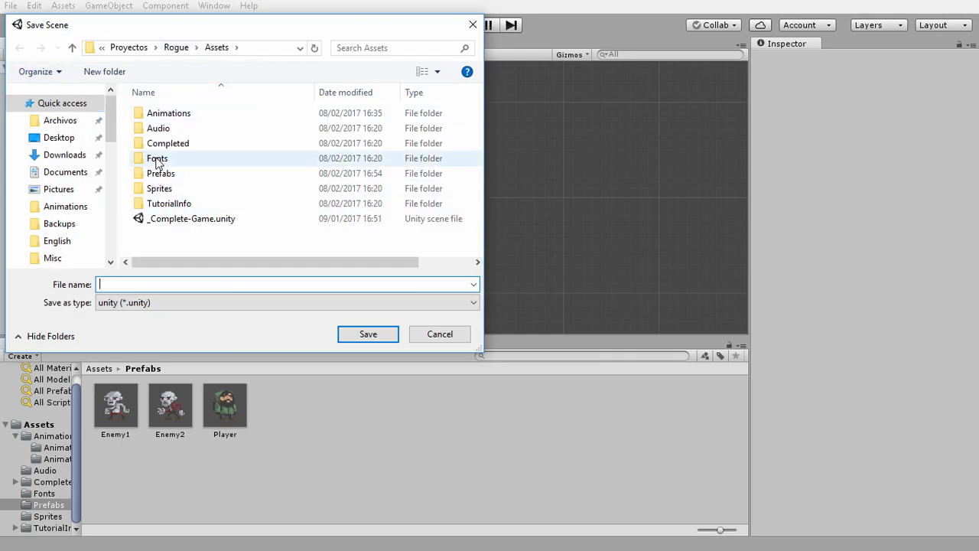
left_click(120, 76)
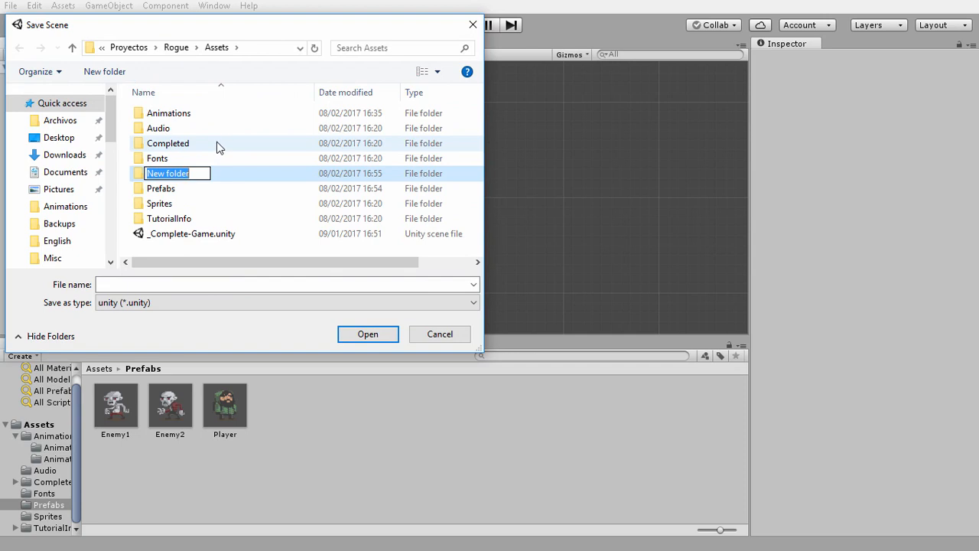
type("Scenes")
key("Return")
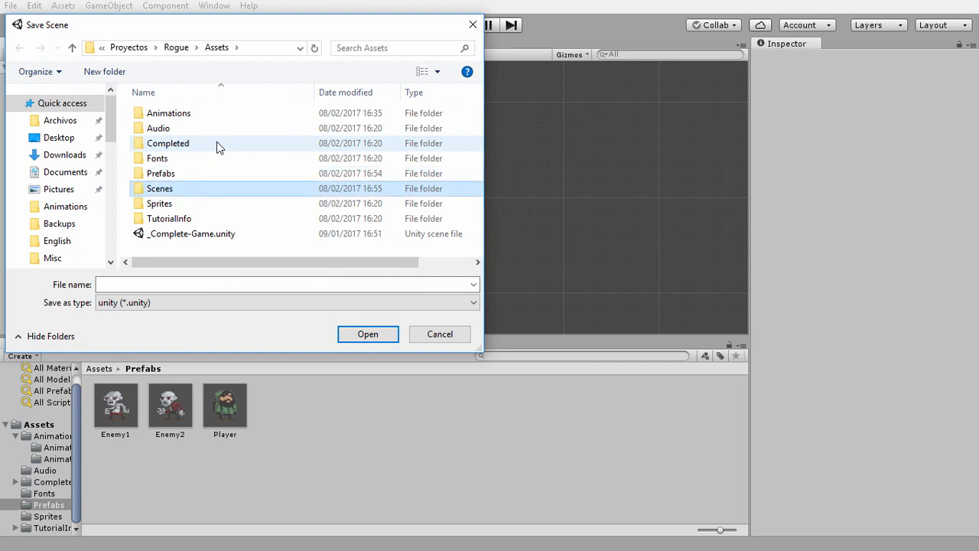
double_click(201, 189)
left_click(116, 283)
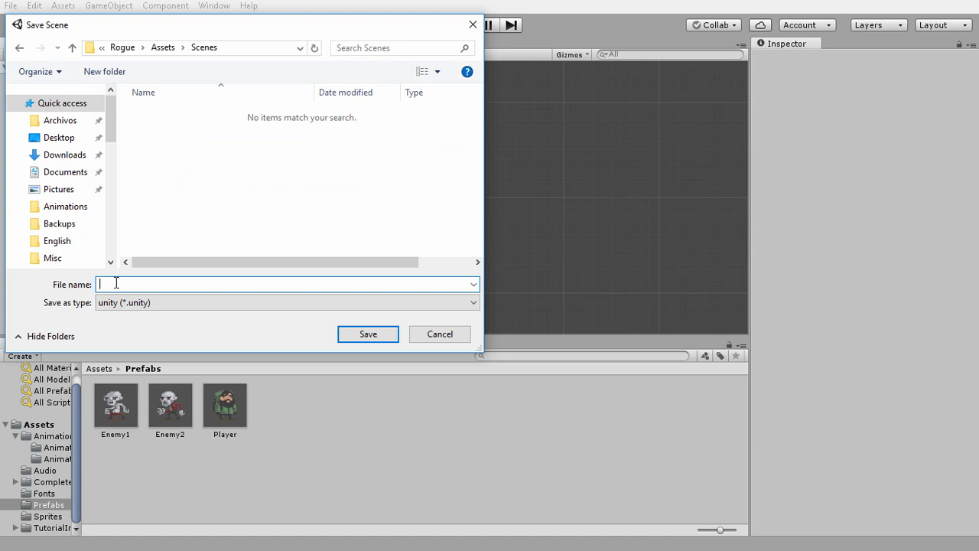
type("Main")
left_click(354, 335)
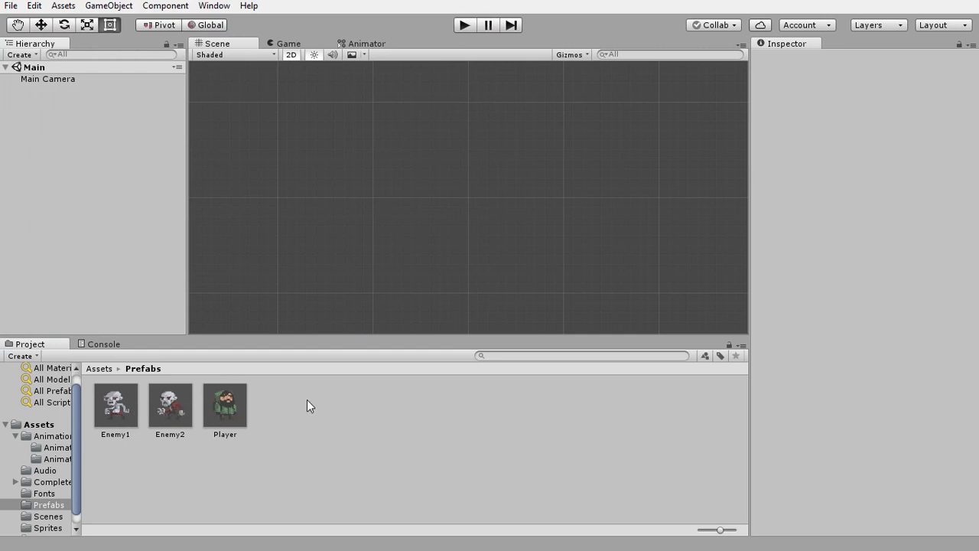
Open the Sprites folder and look through the sliced Scavengers sprites for the item and tile graphics
left_click(49, 528)
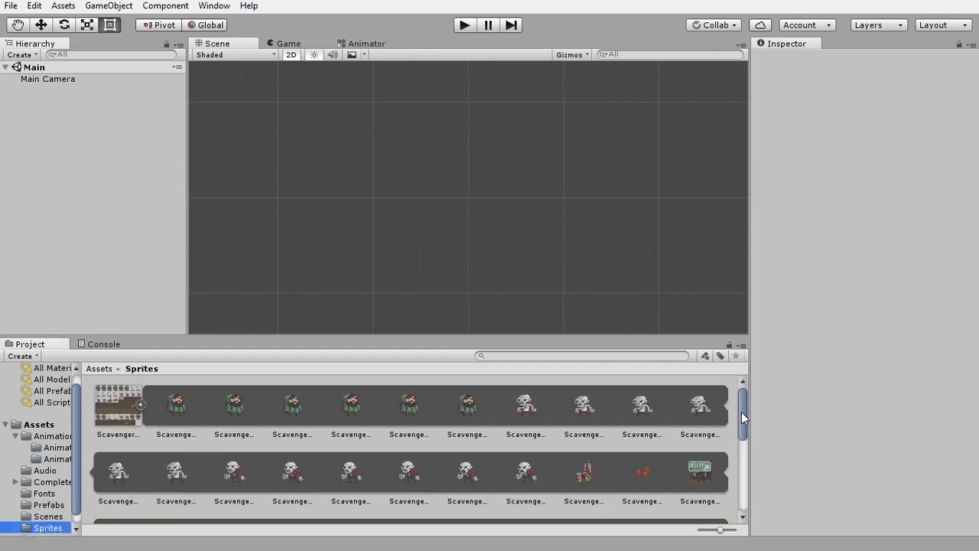
left_click_drag(741, 417, 745, 455)
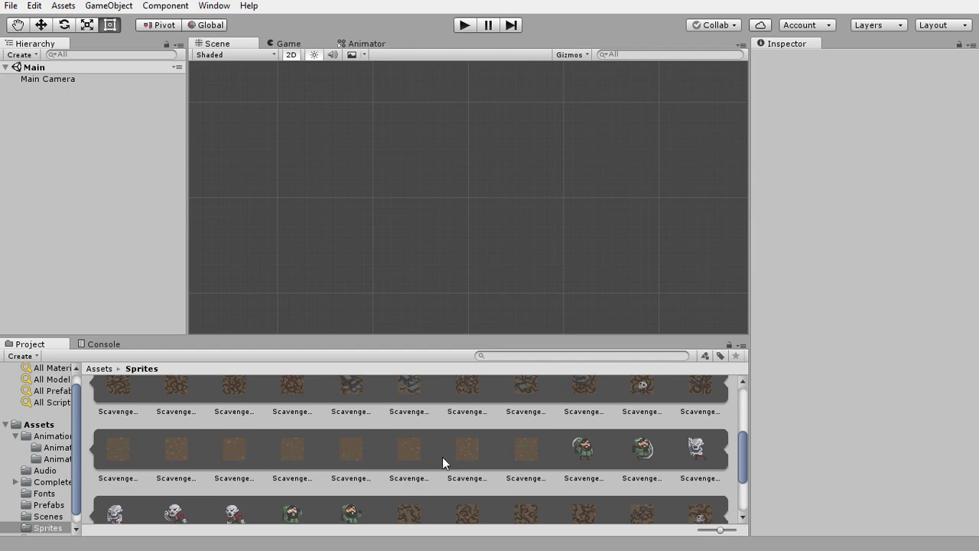
left_click_drag(743, 454, 713, 442)
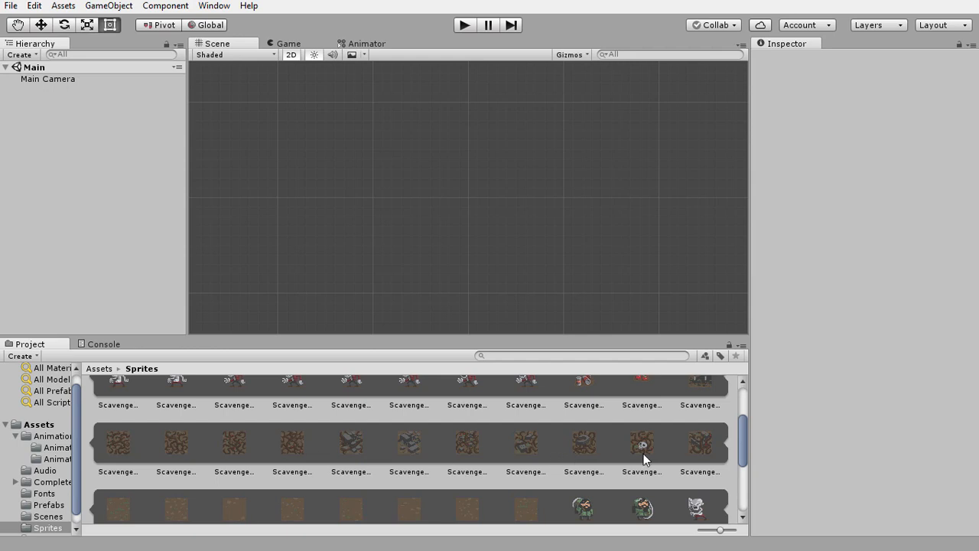
scroll(648, 459, "up", 2)
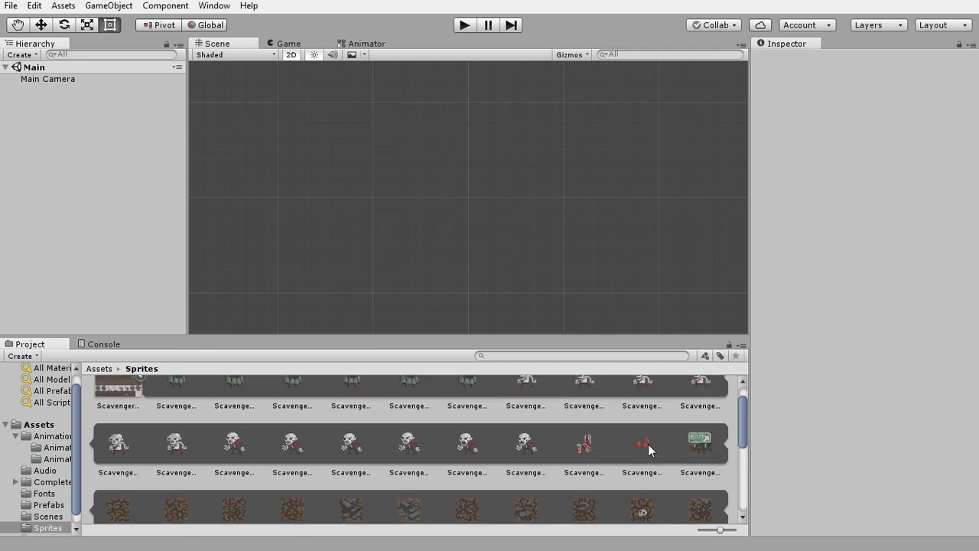